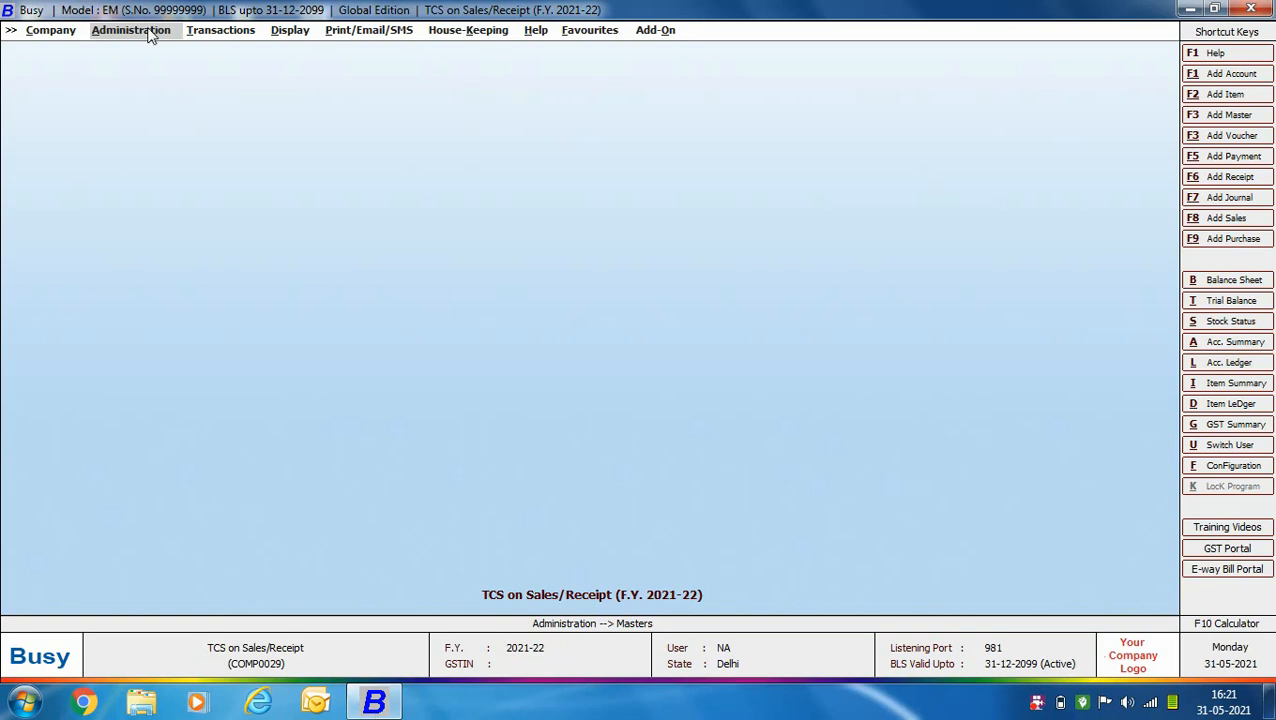
Open the TDS/TCS section of the Features / Options configuration
click(150, 33)
click(157, 65)
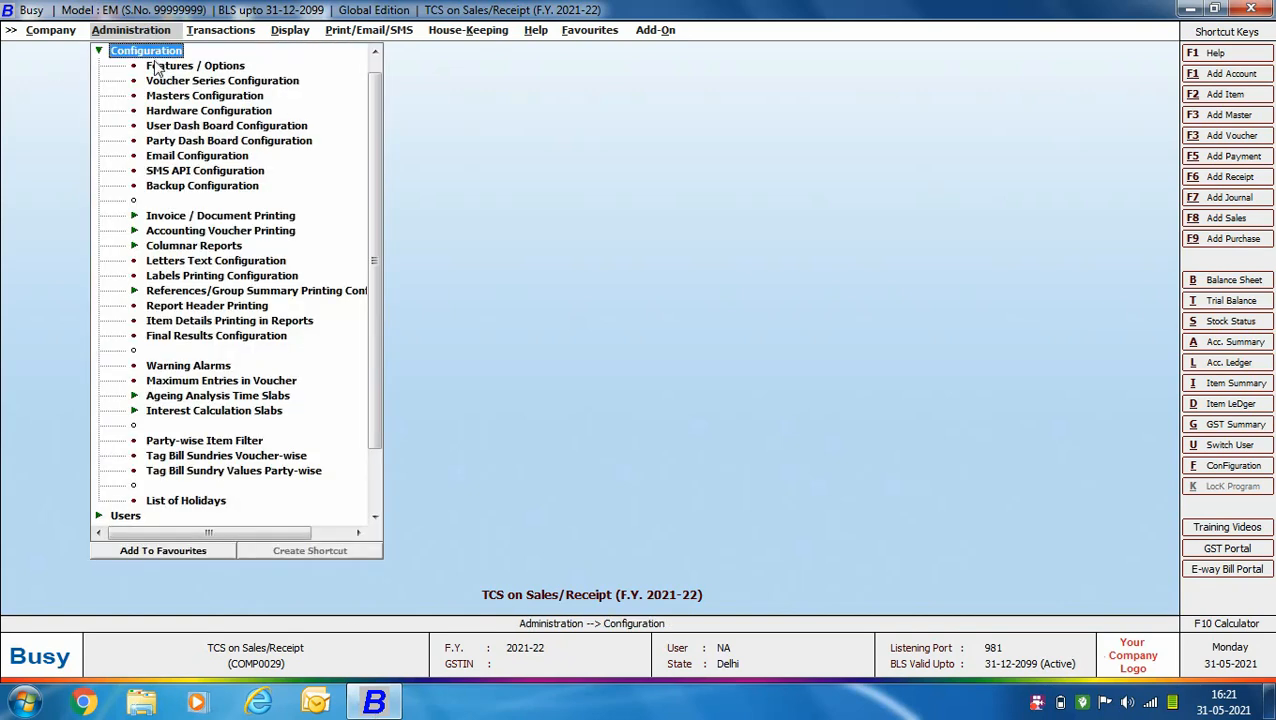
click(160, 67)
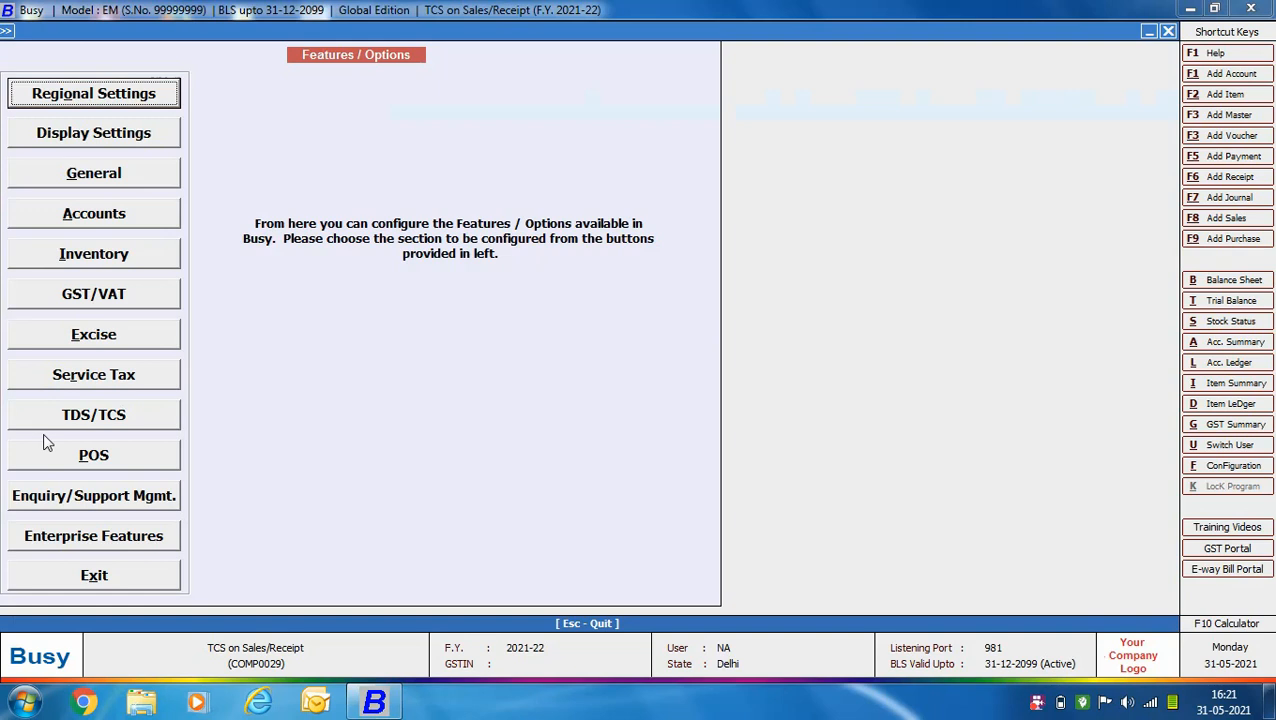
click(67, 414)
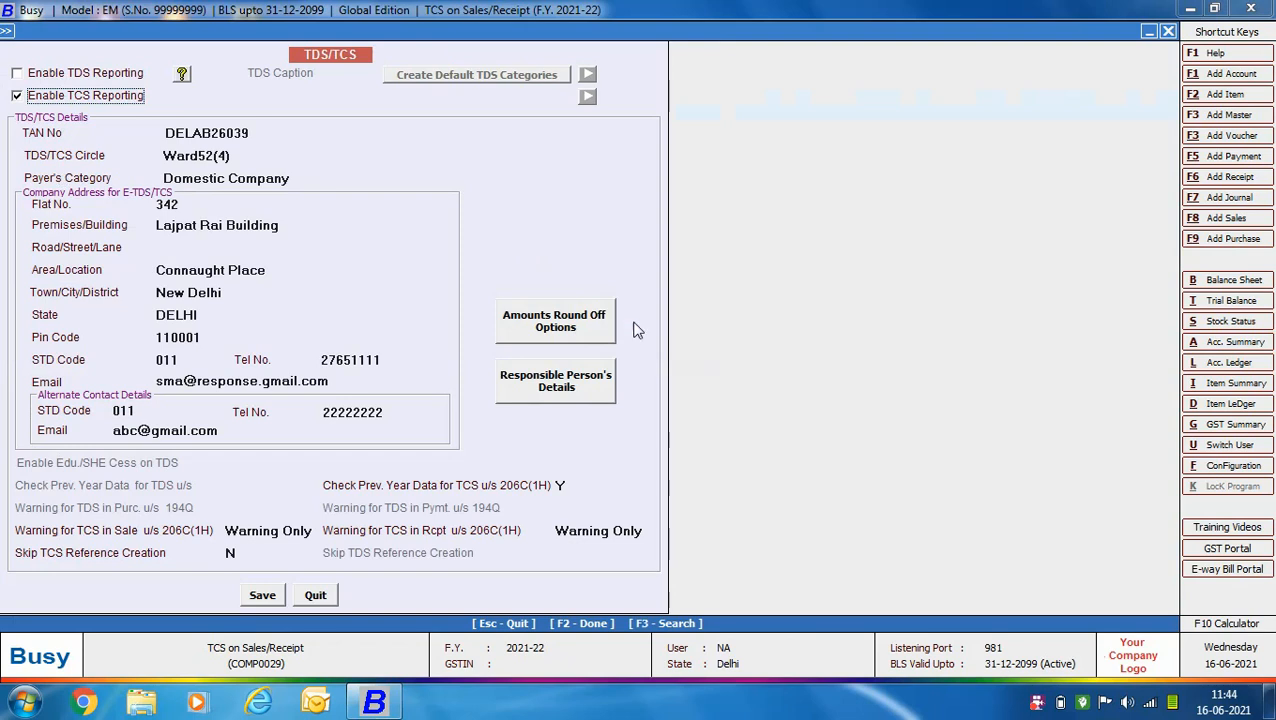
Review the round-off configuration for TDS/TCS amounts and the responsible person's details
click(538, 334)
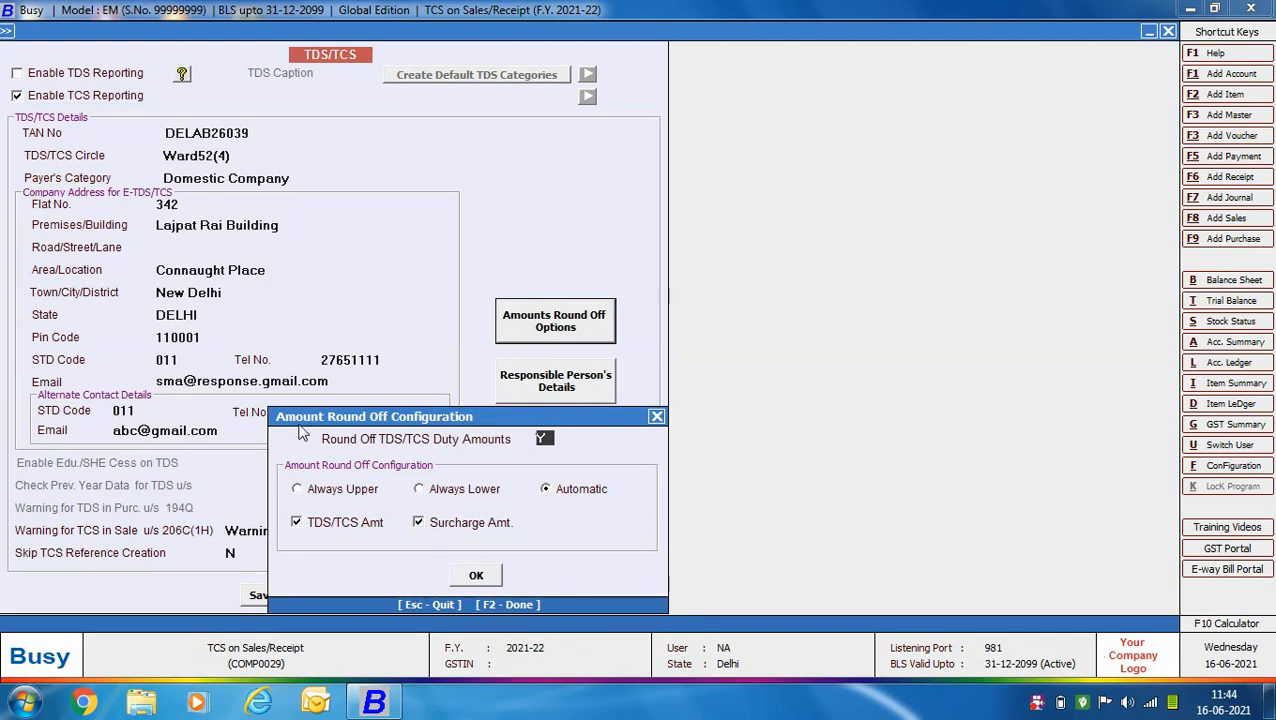
click(657, 417)
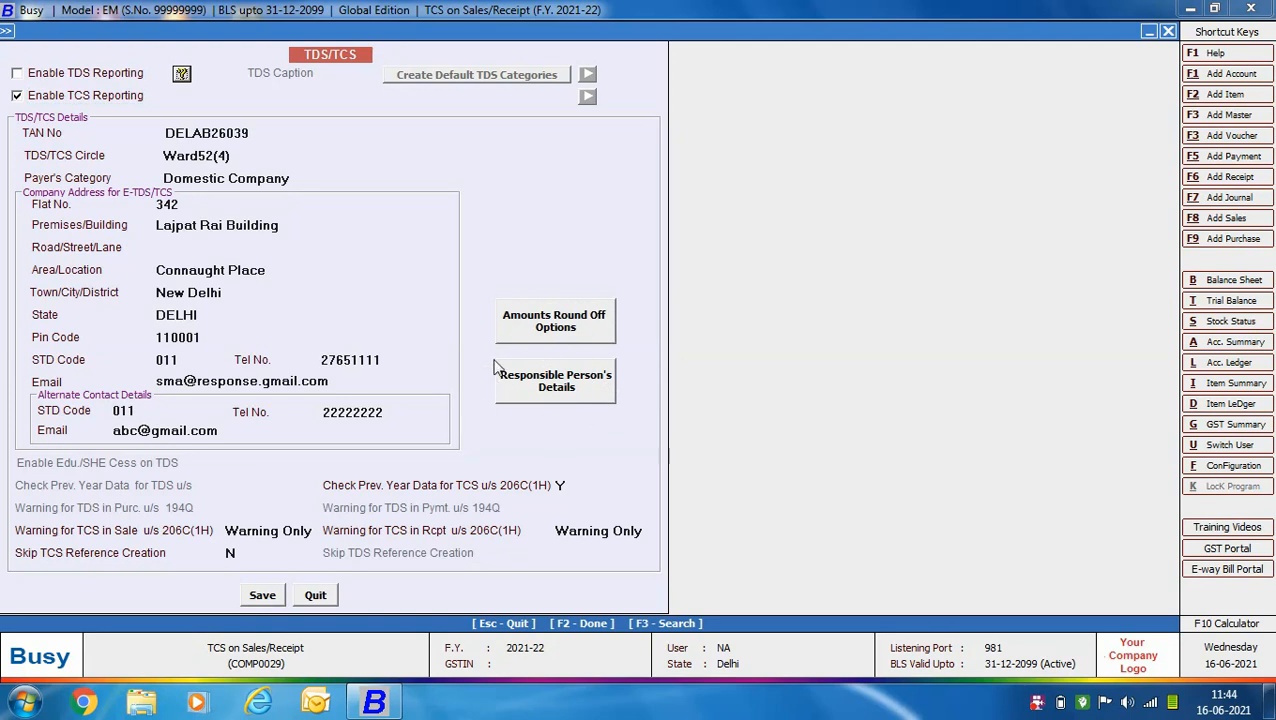
click(539, 395)
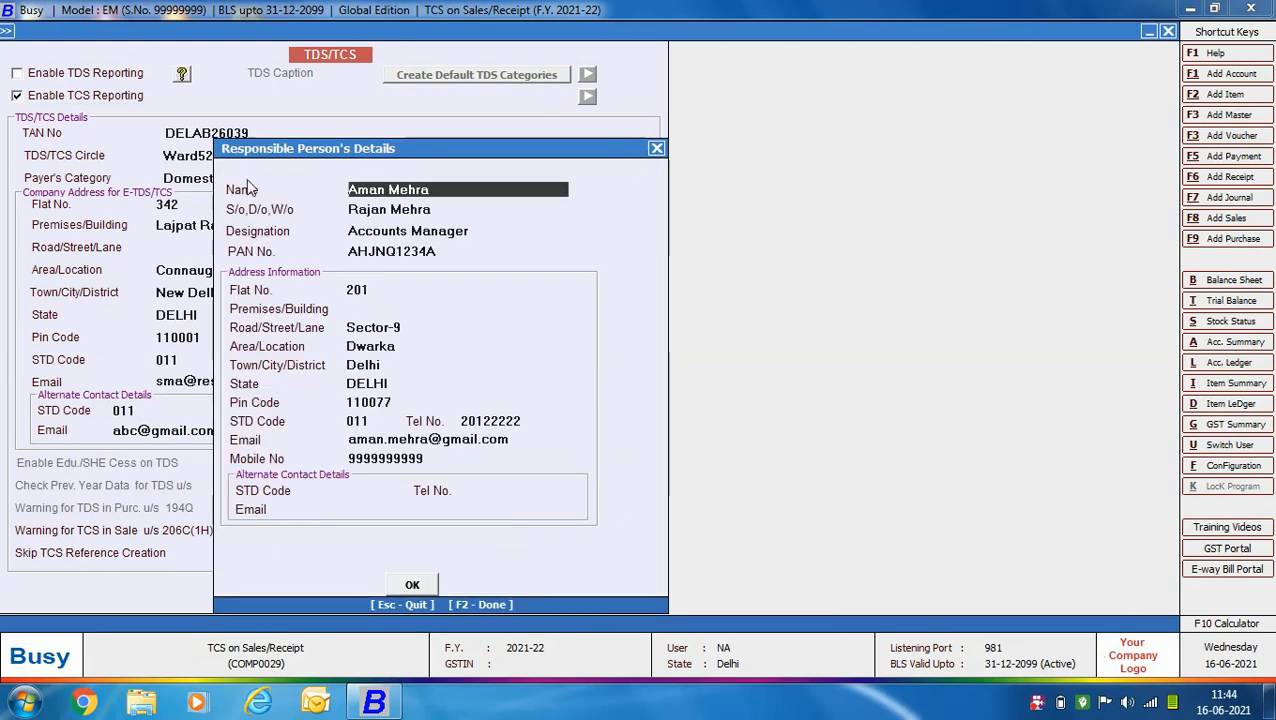
click(655, 149)
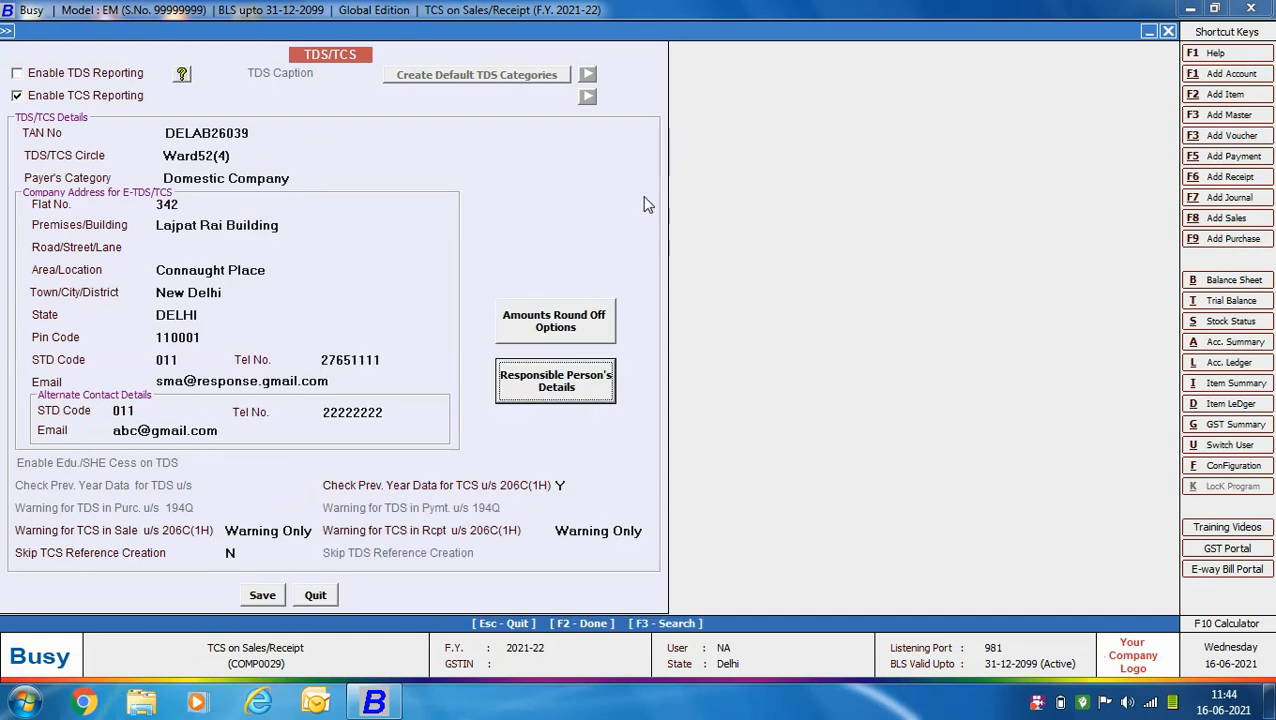
Review the previous-year data check, sale and receipt warnings u/s 206C(1H) and TCS reference option, and close the configuration without saving
click(562, 485)
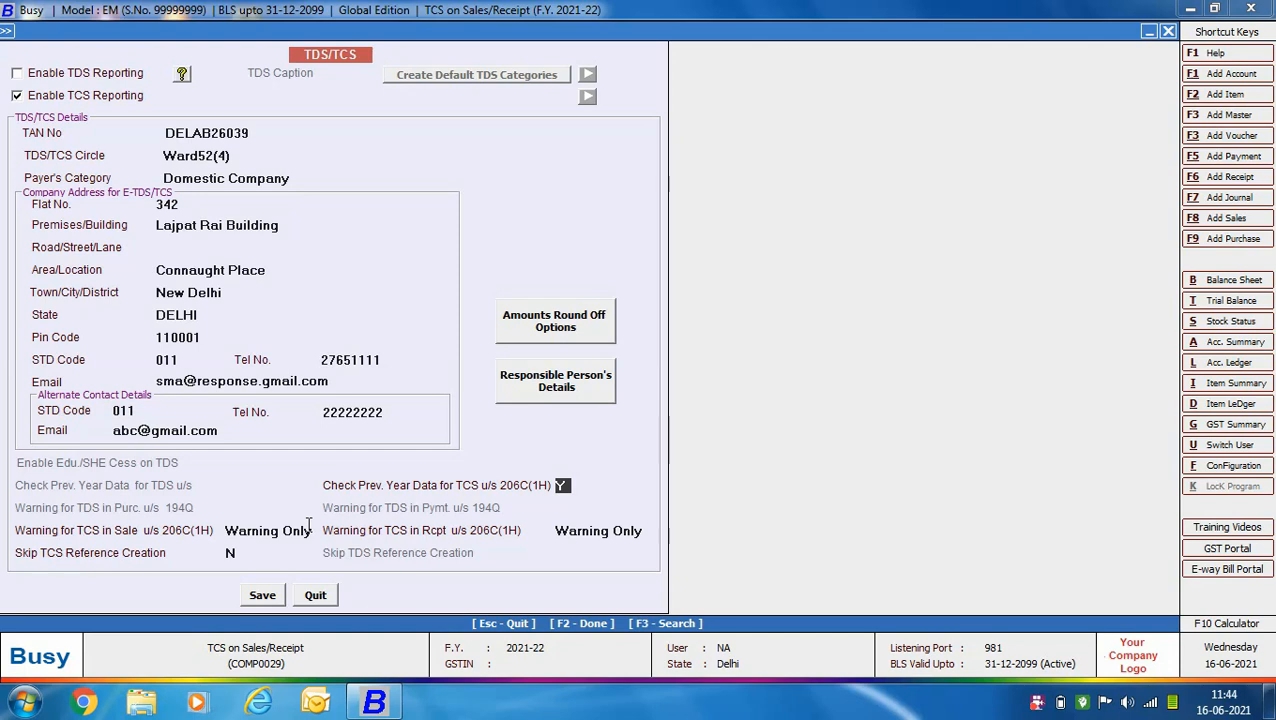
click(306, 529)
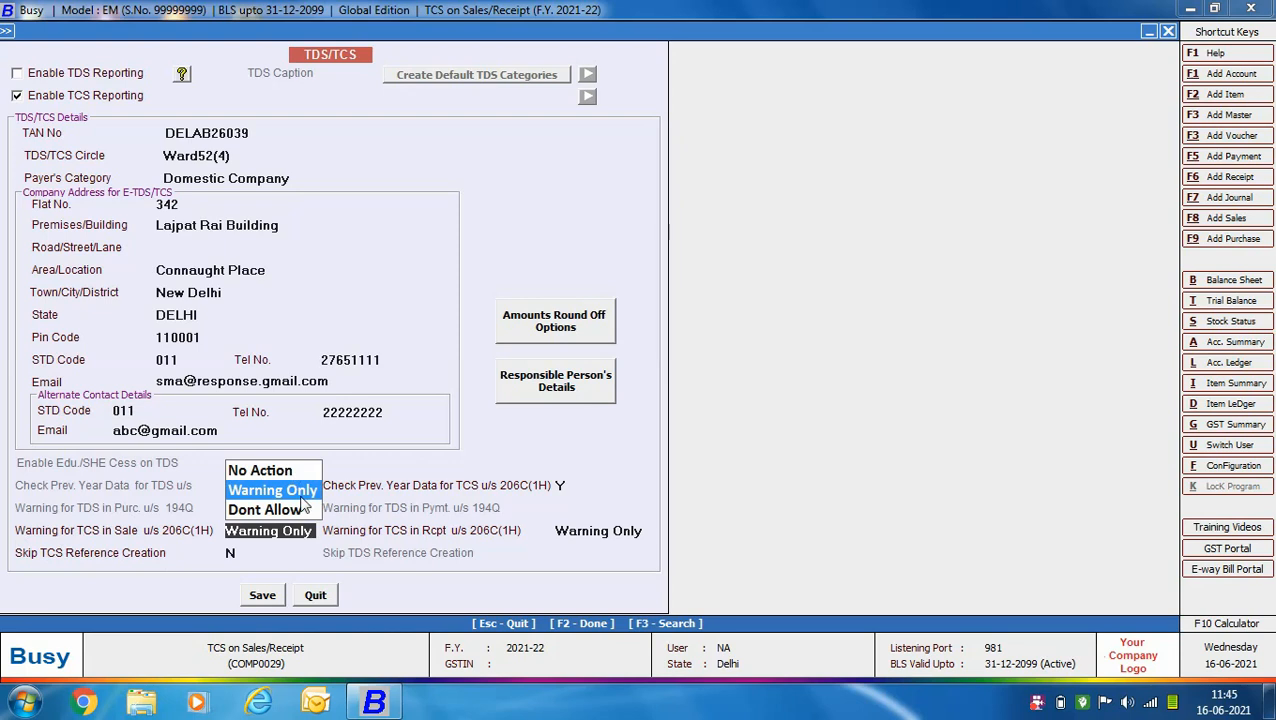
key(Return)
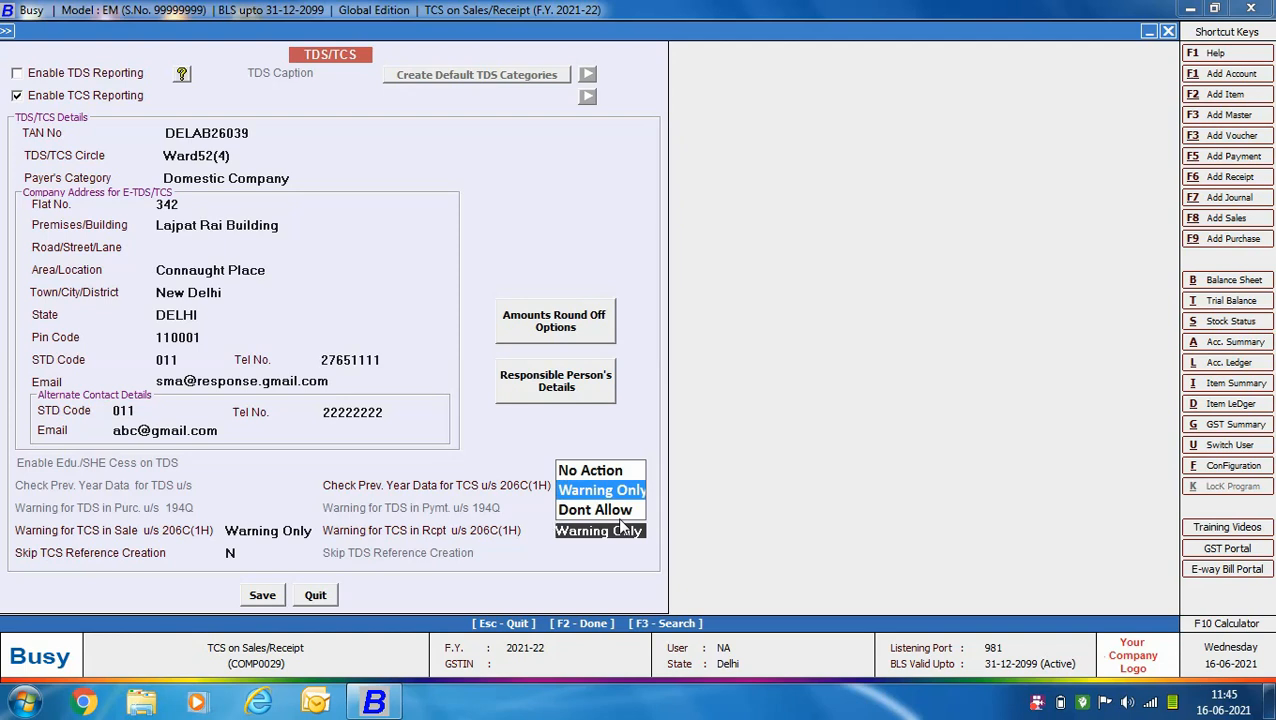
key(Return)
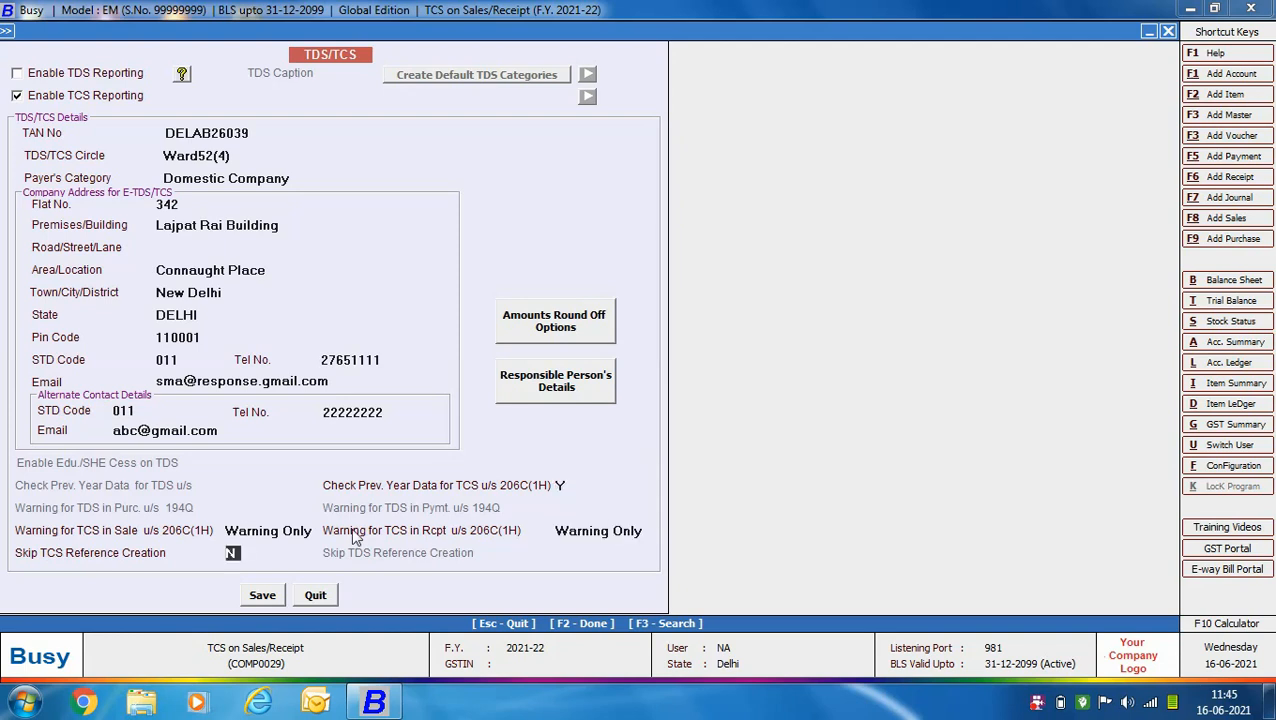
click(315, 595)
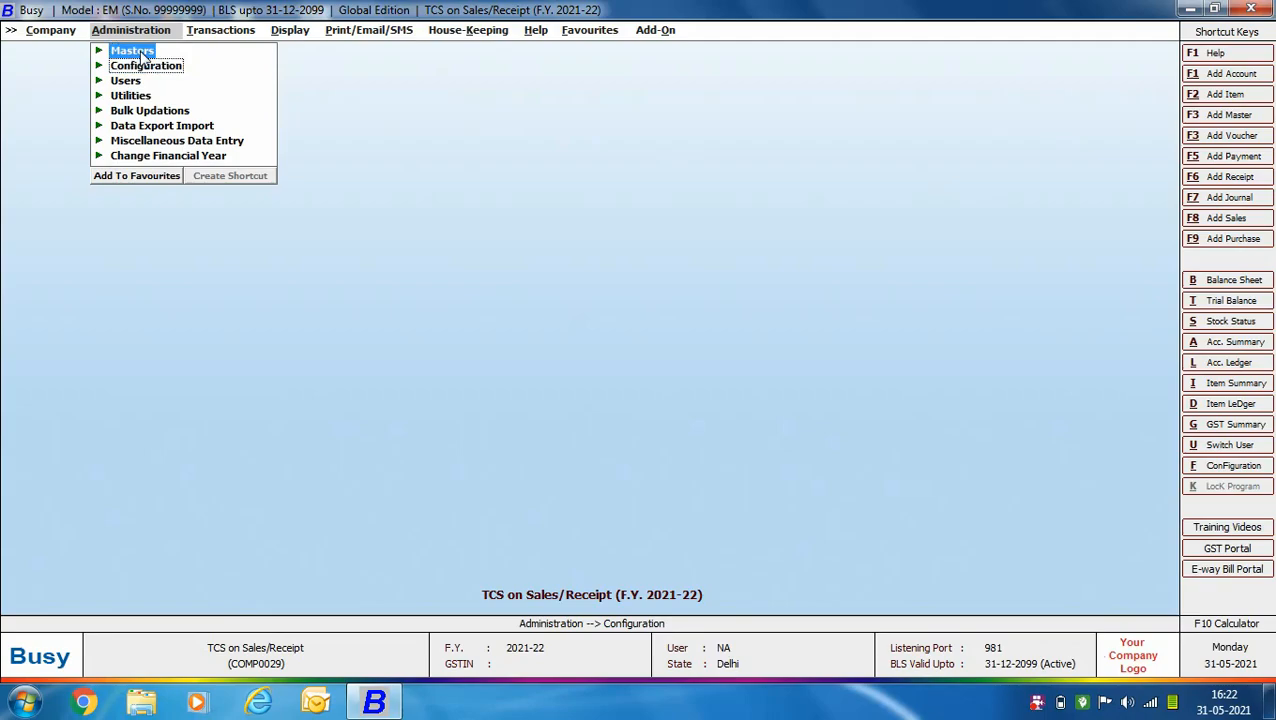
View the TCS (Tax Collected at Source) account master to check its group and tax type, and close it without saving
click(132, 50)
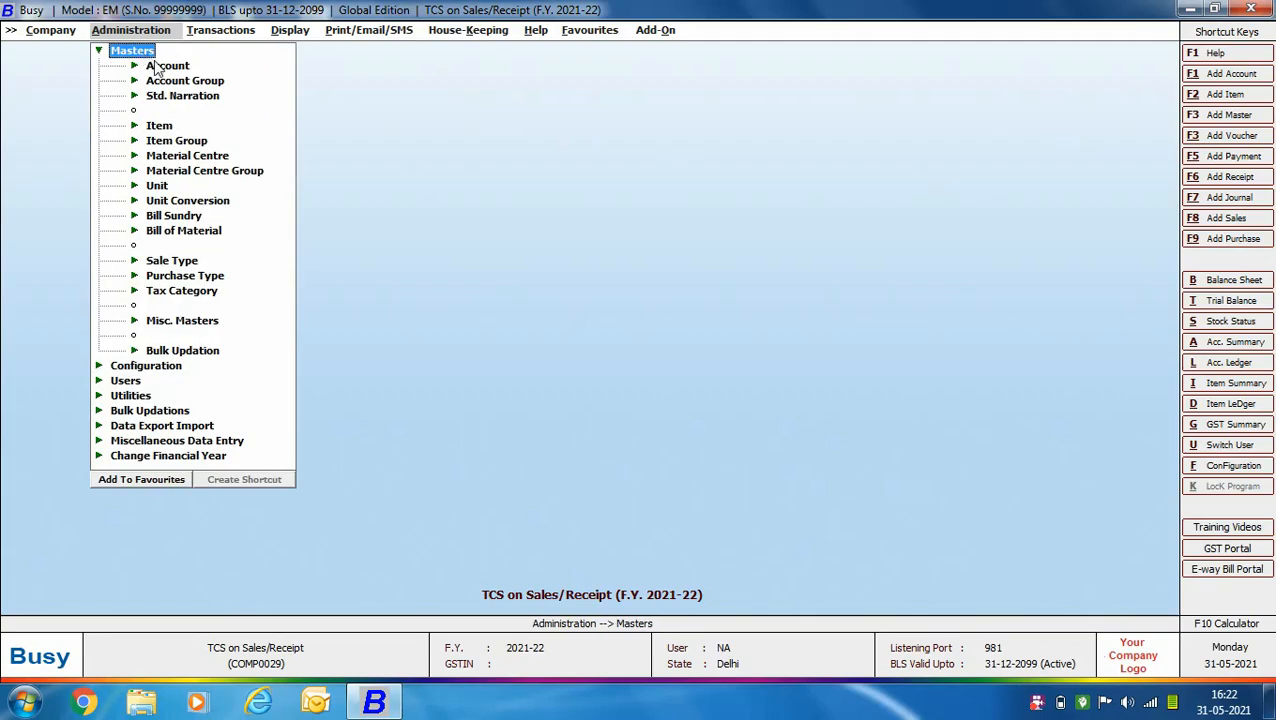
click(167, 65)
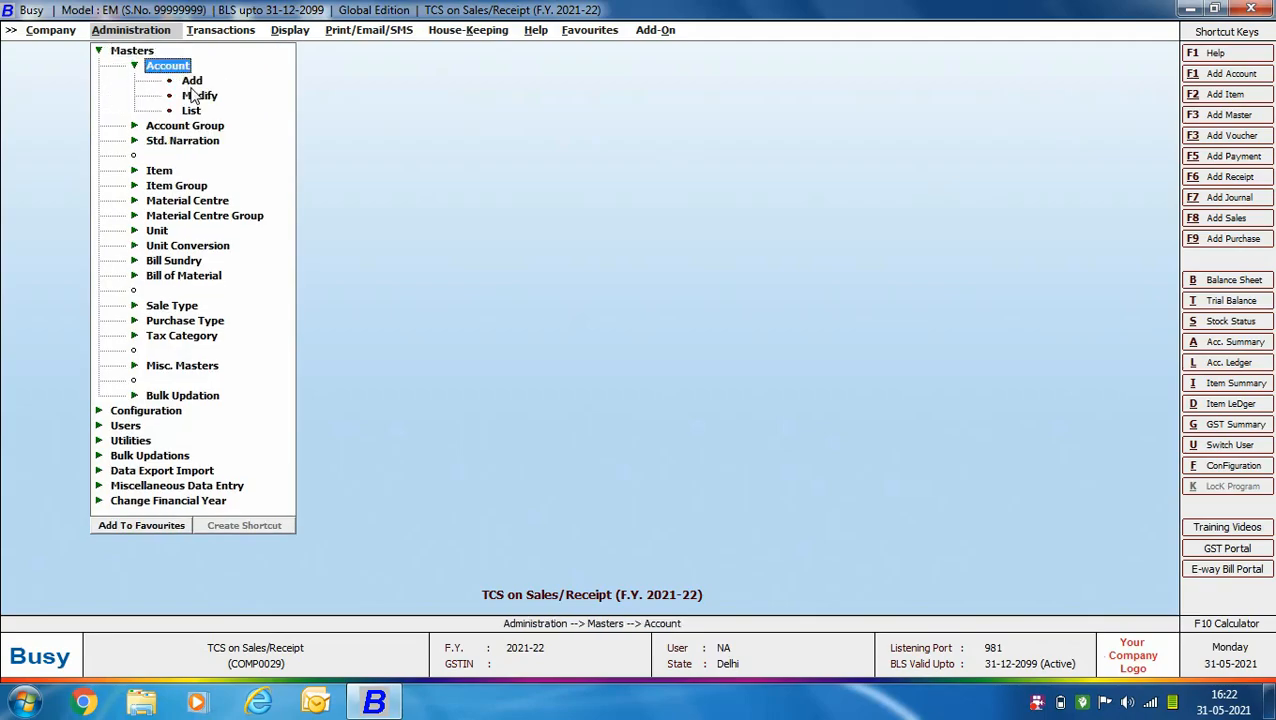
click(195, 95)
text(tcs)
key(Down)
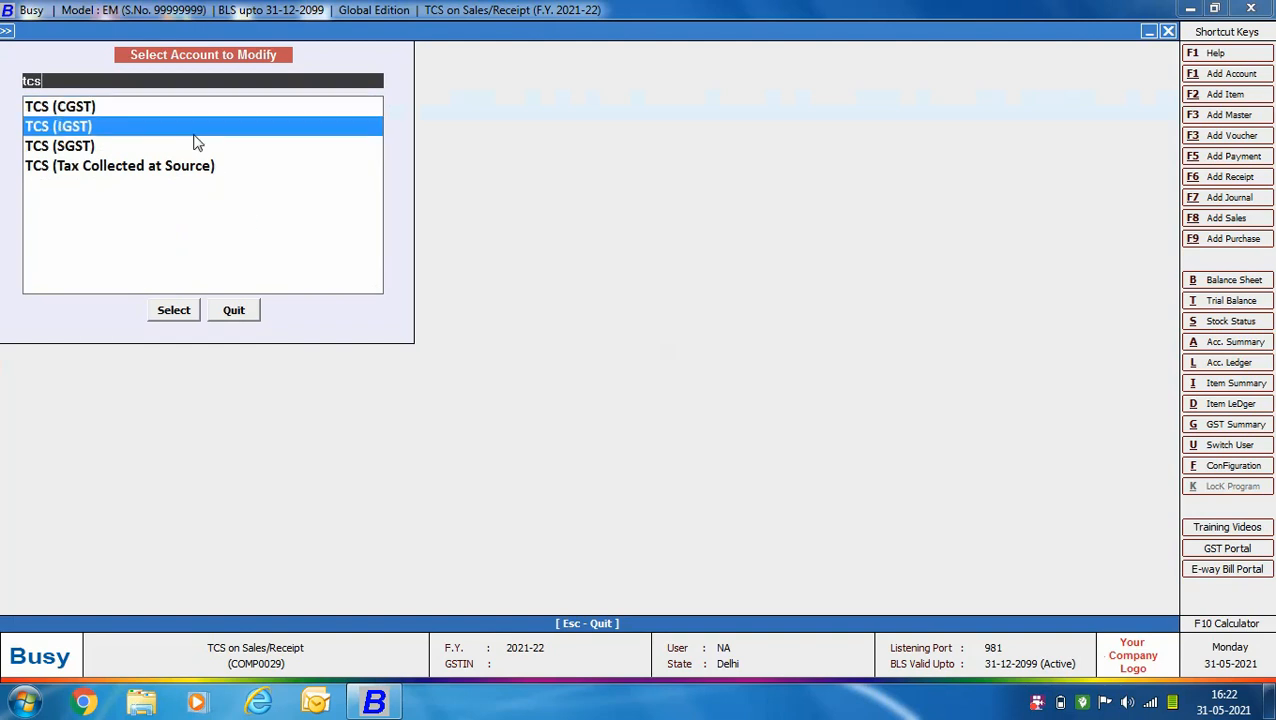
key(Down)
key(Down)
double_click(188, 166)
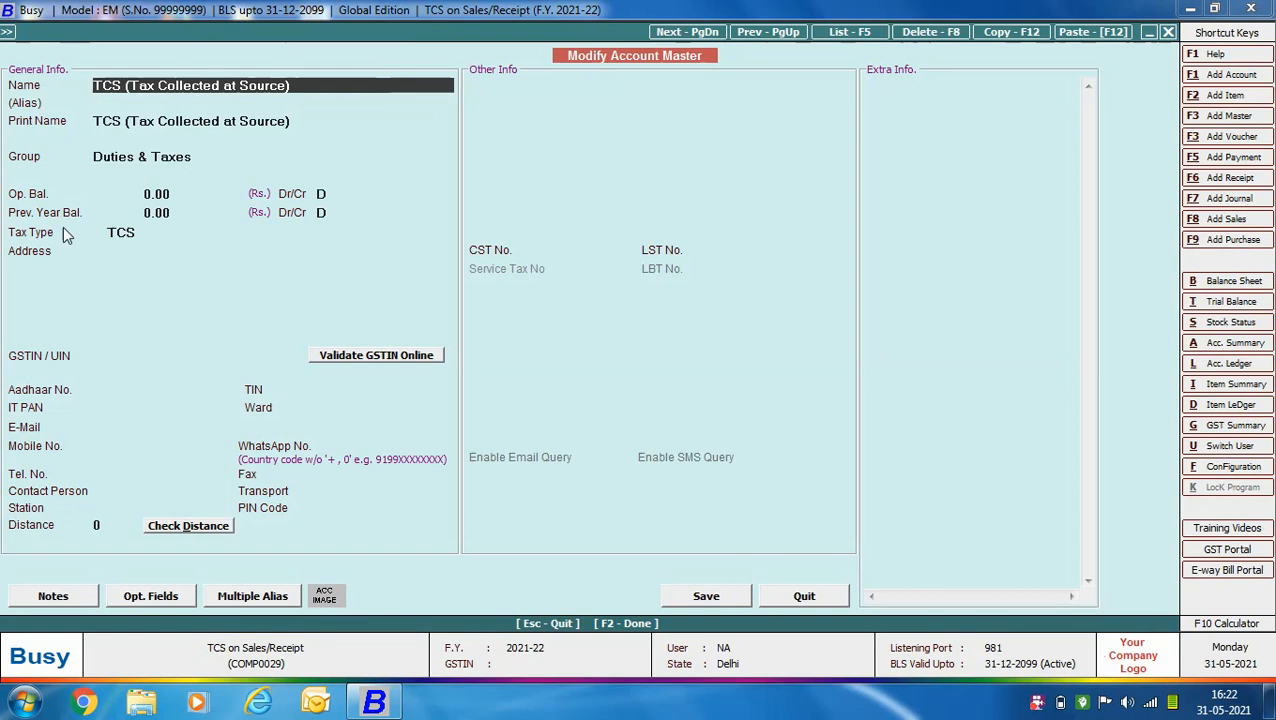
click(803, 600)
Check the TCS Applicable u/s 206C (1H) setting in the A.B. Traders - DEL account master and quit without saving
text(A.B. Traders - DEL)
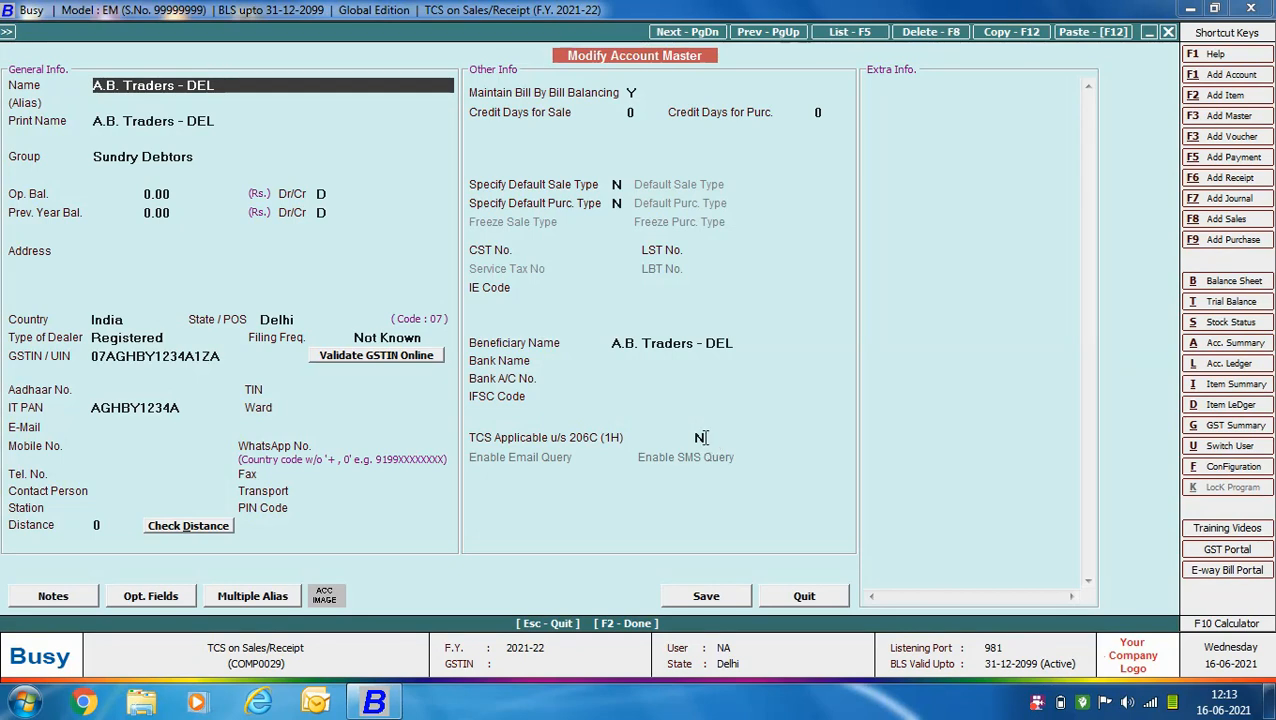
click(704, 438)
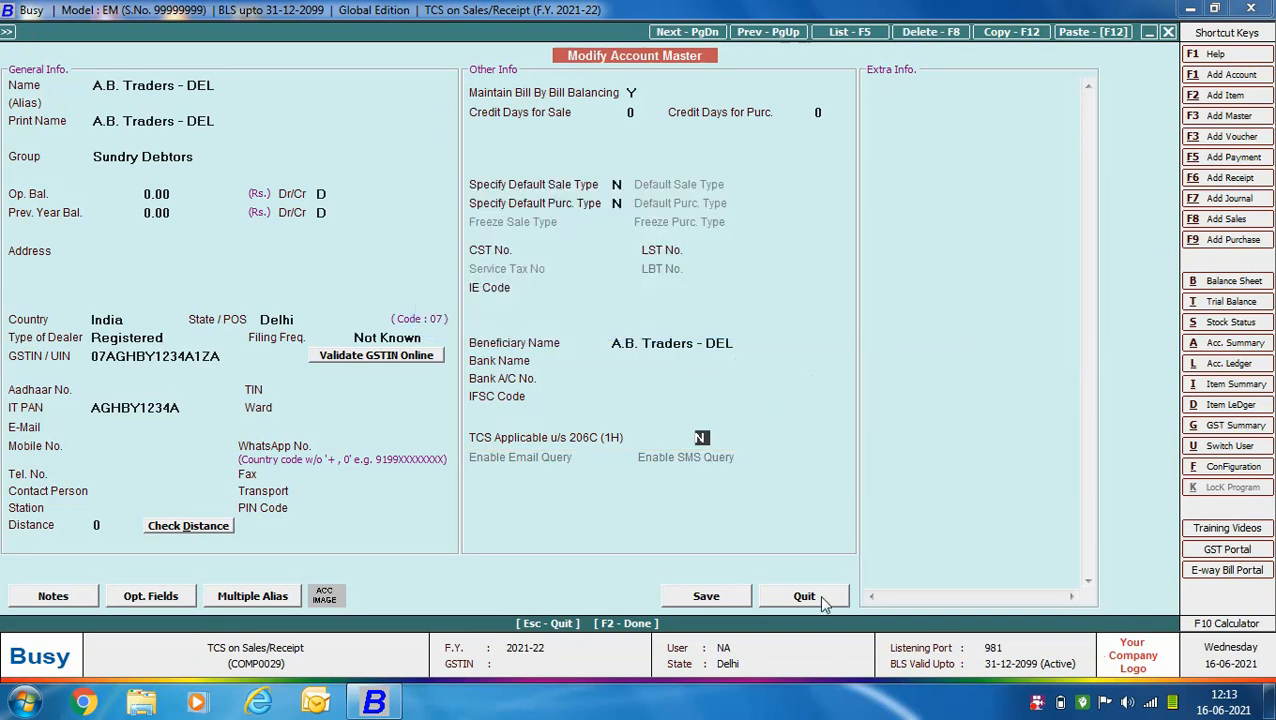
click(812, 597)
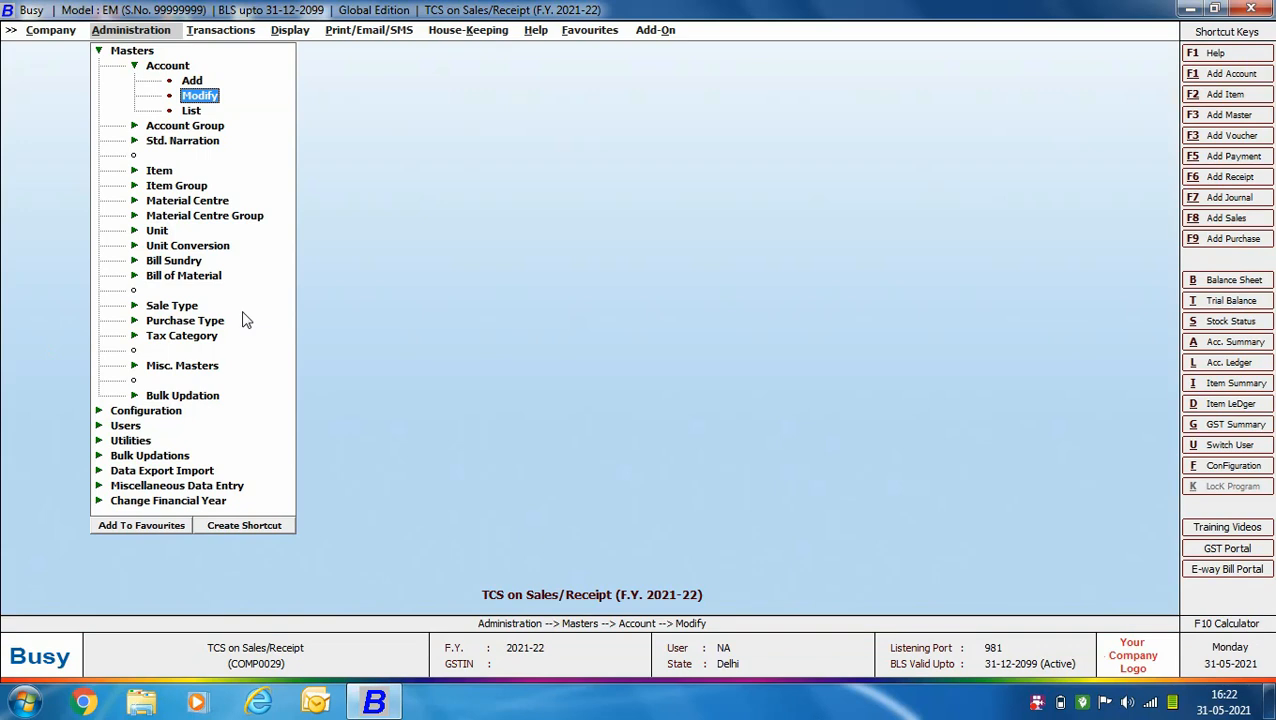
Open the Tax Collected at Source bill sundry master for modification
click(184, 262)
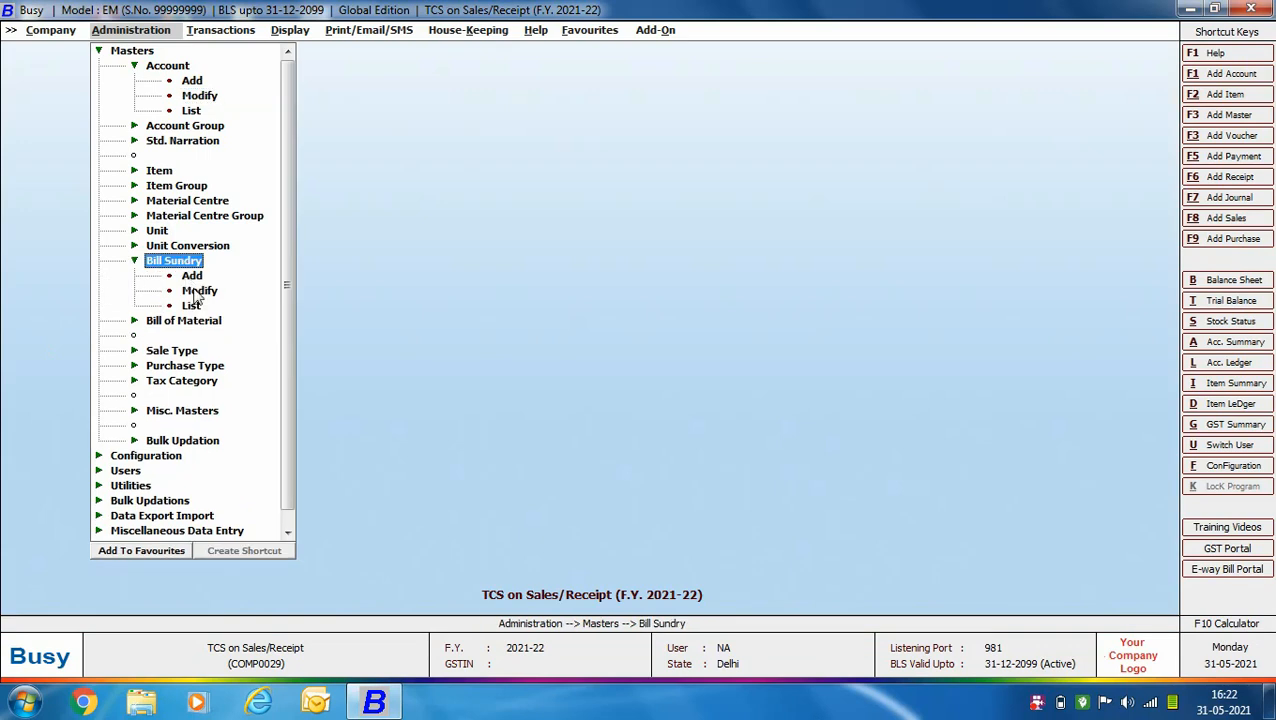
click(197, 292)
text(tcs)
key(Return)
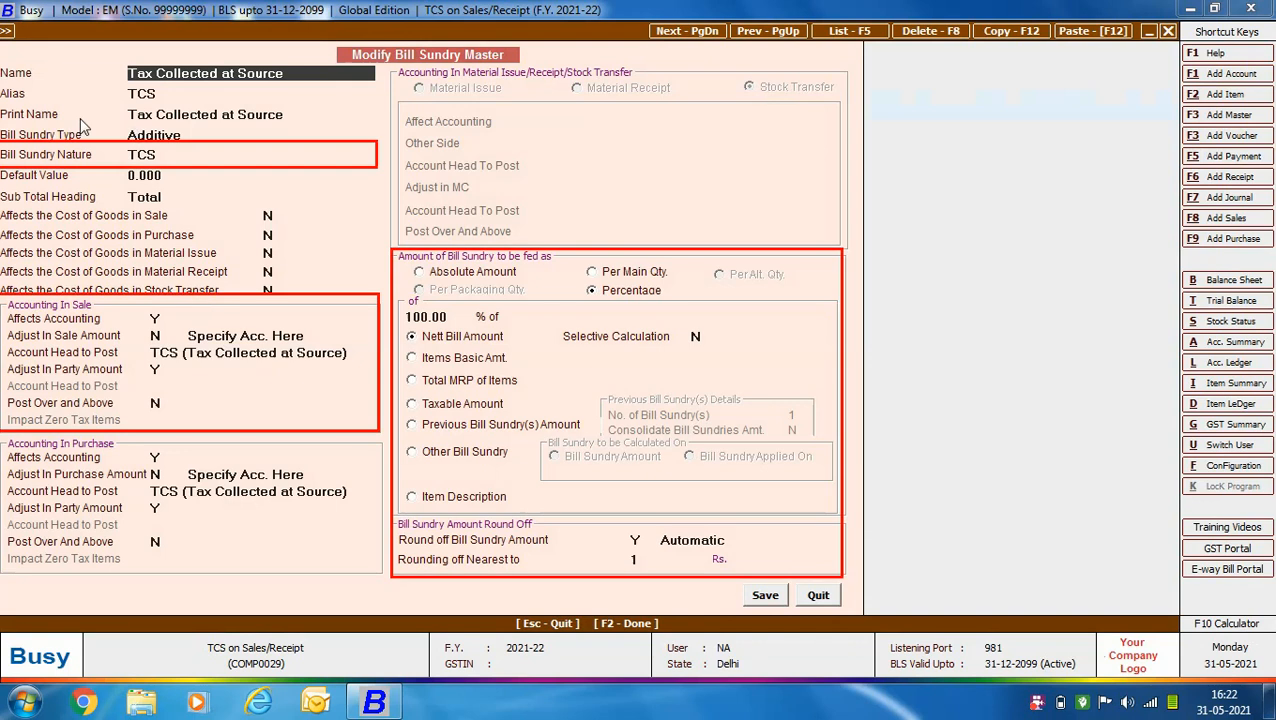
Review the bill sundry's TCS nature, accounting, percentage and round-off settings, and leave the master unsaved
click(157, 156)
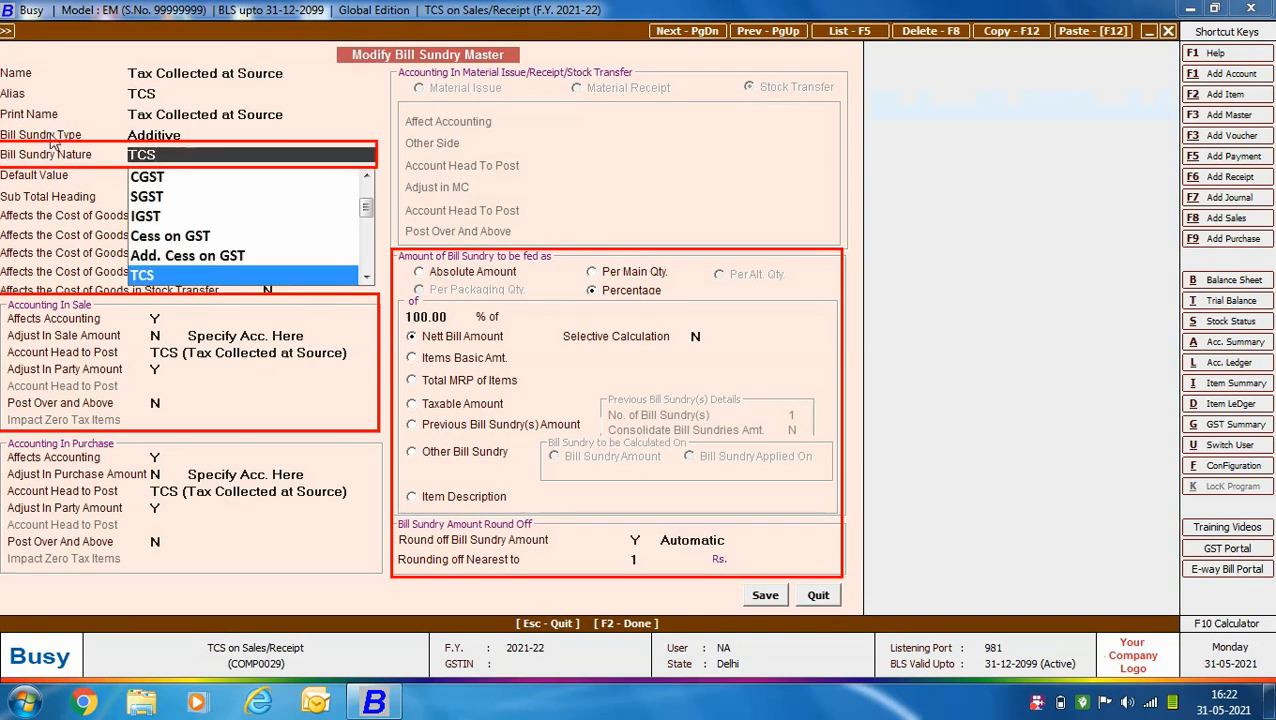
key(Return)
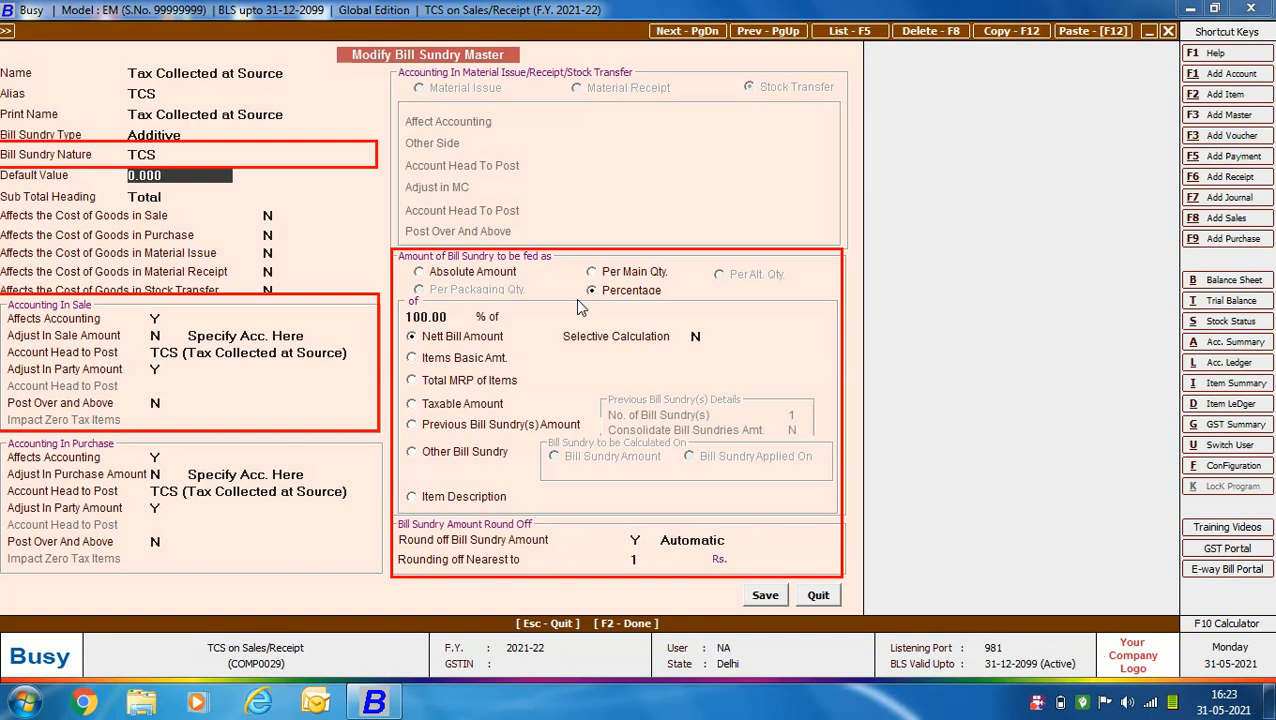
click(606, 291)
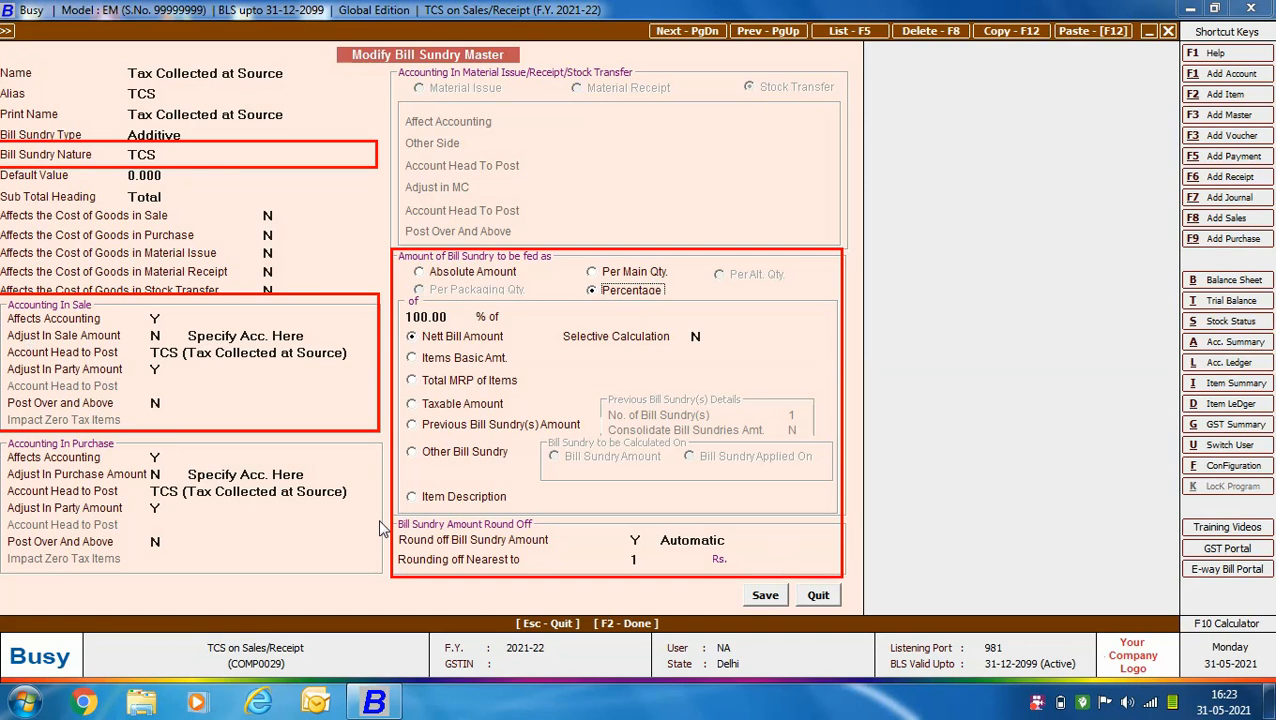
click(817, 596)
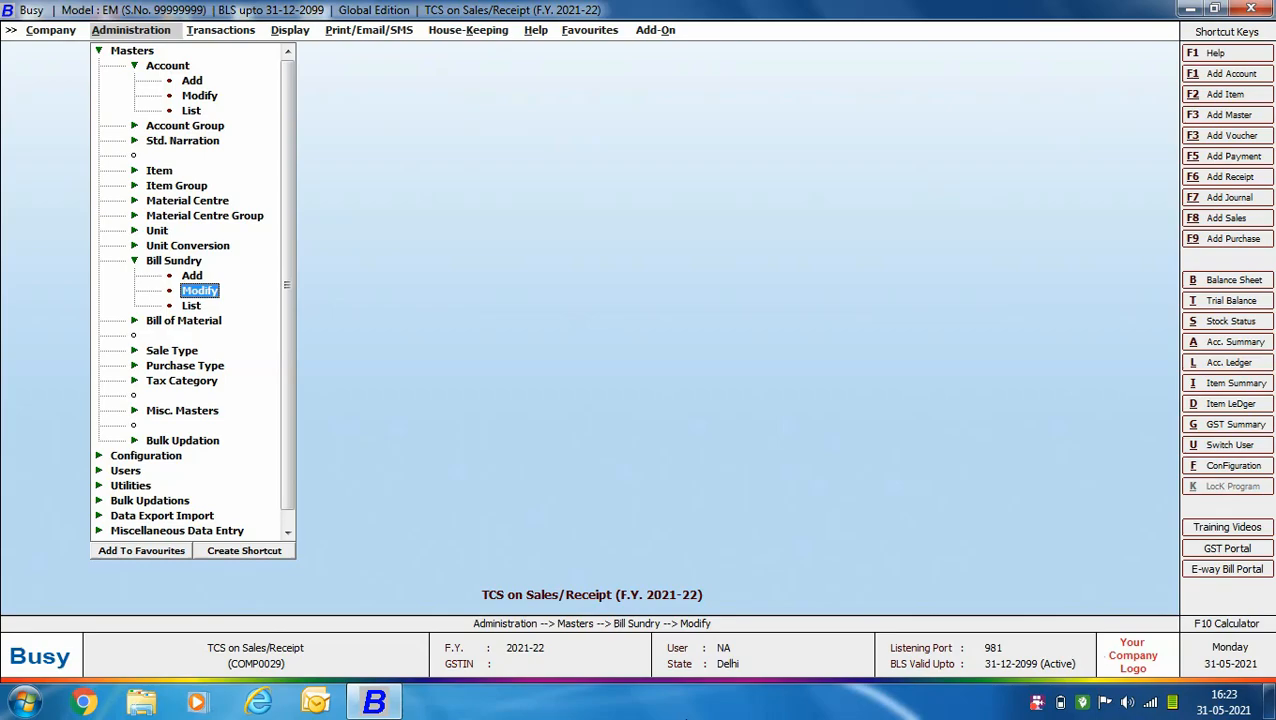
Start a new Main series sales voucher dated 01-04-2021 with sale type L/GST-18% and party A.B. Traders - DEL
click(220, 29)
click(219, 50)
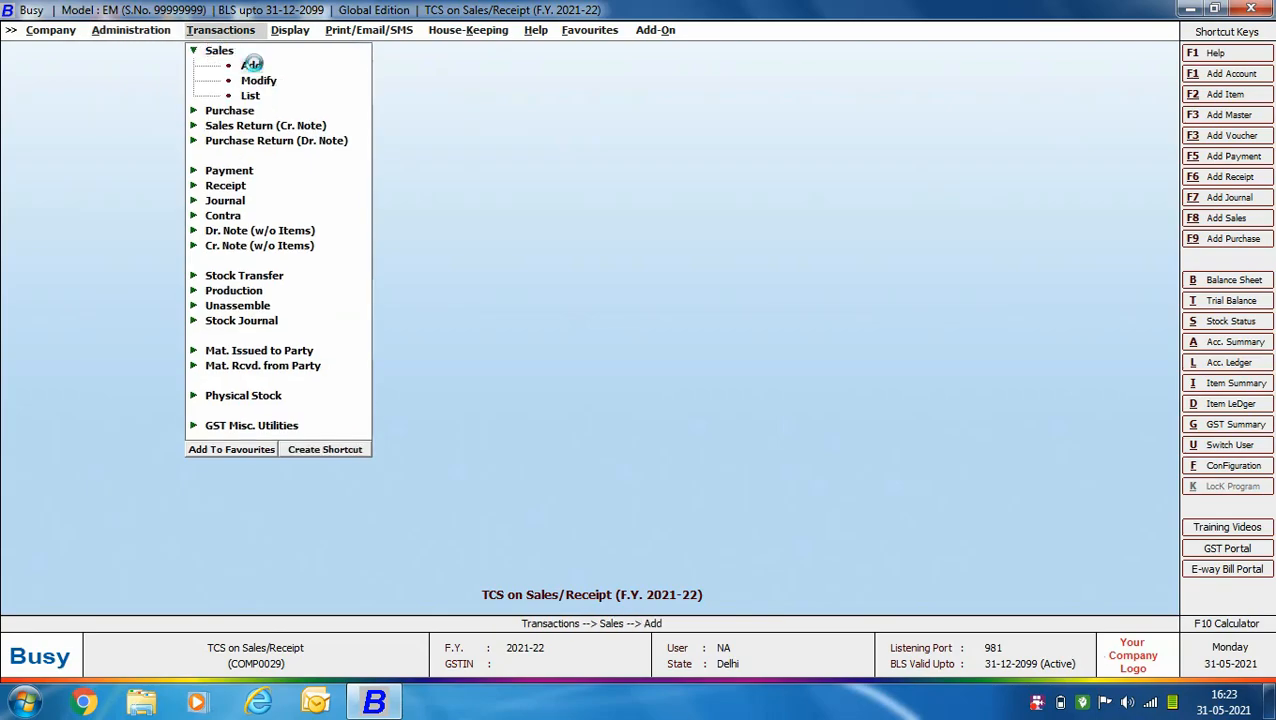
click(251, 64)
key(Return)
key(Return)
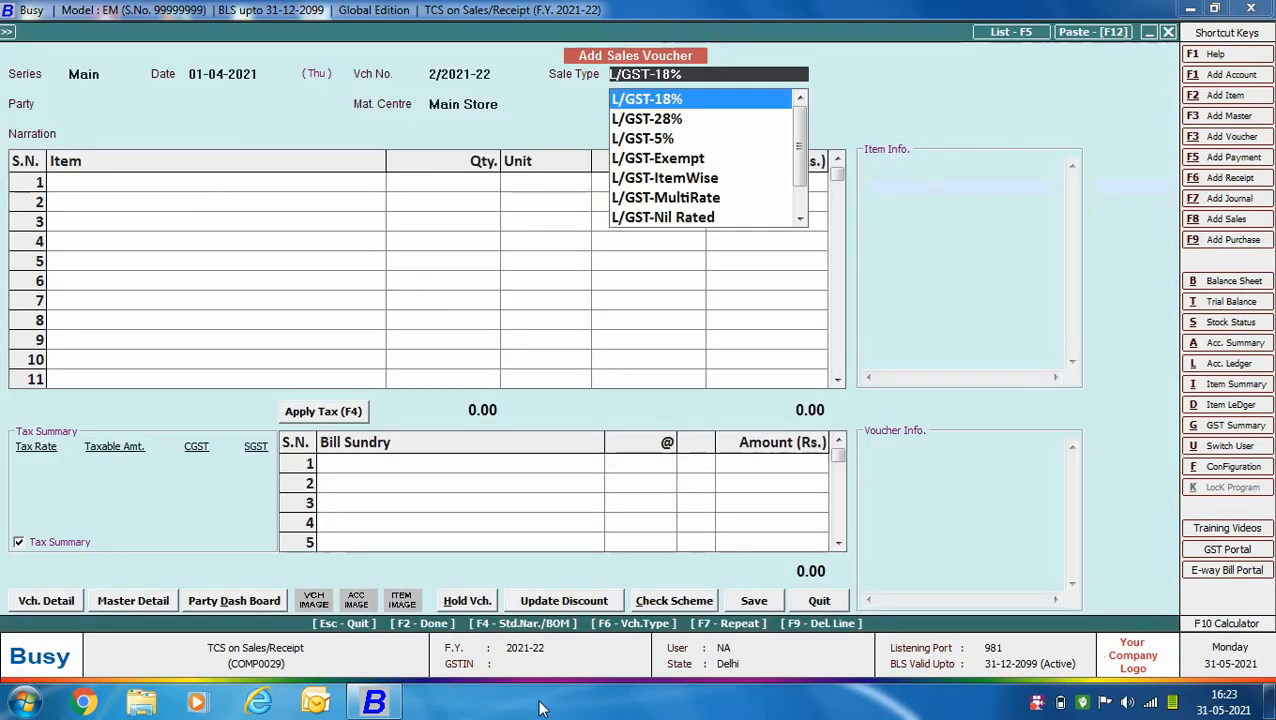
key(Return)
text(ab)
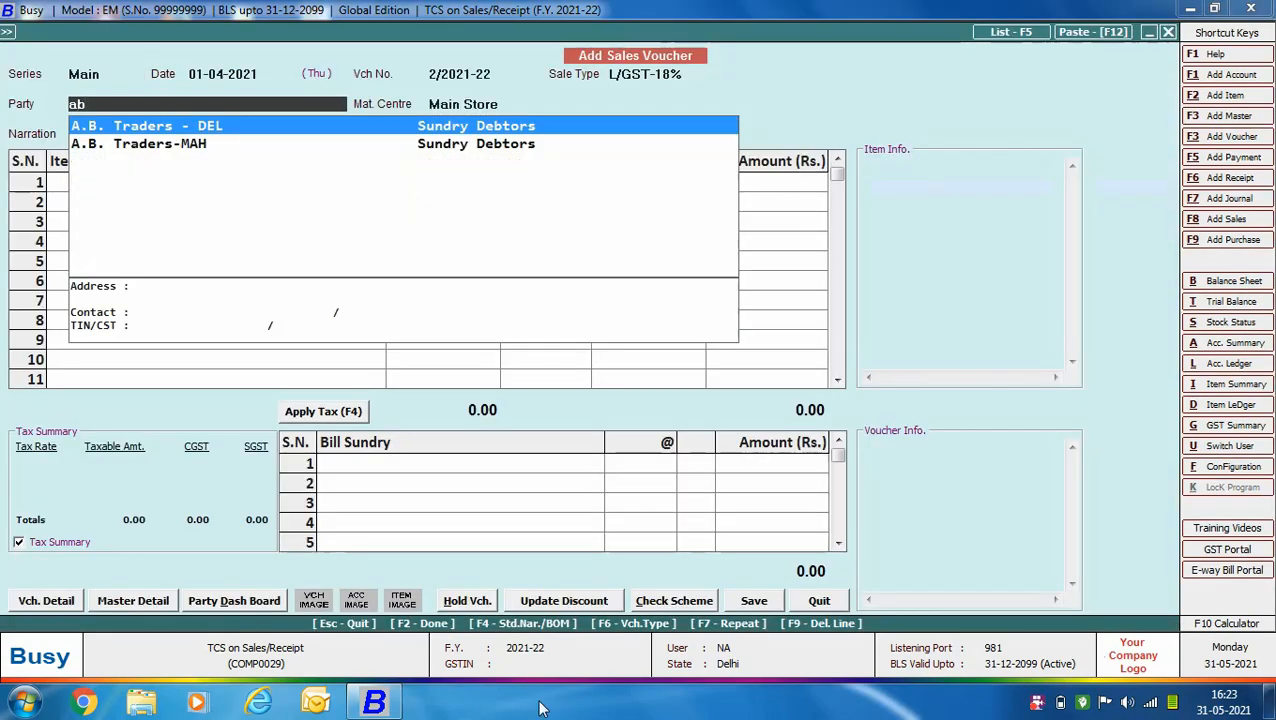
key(Return)
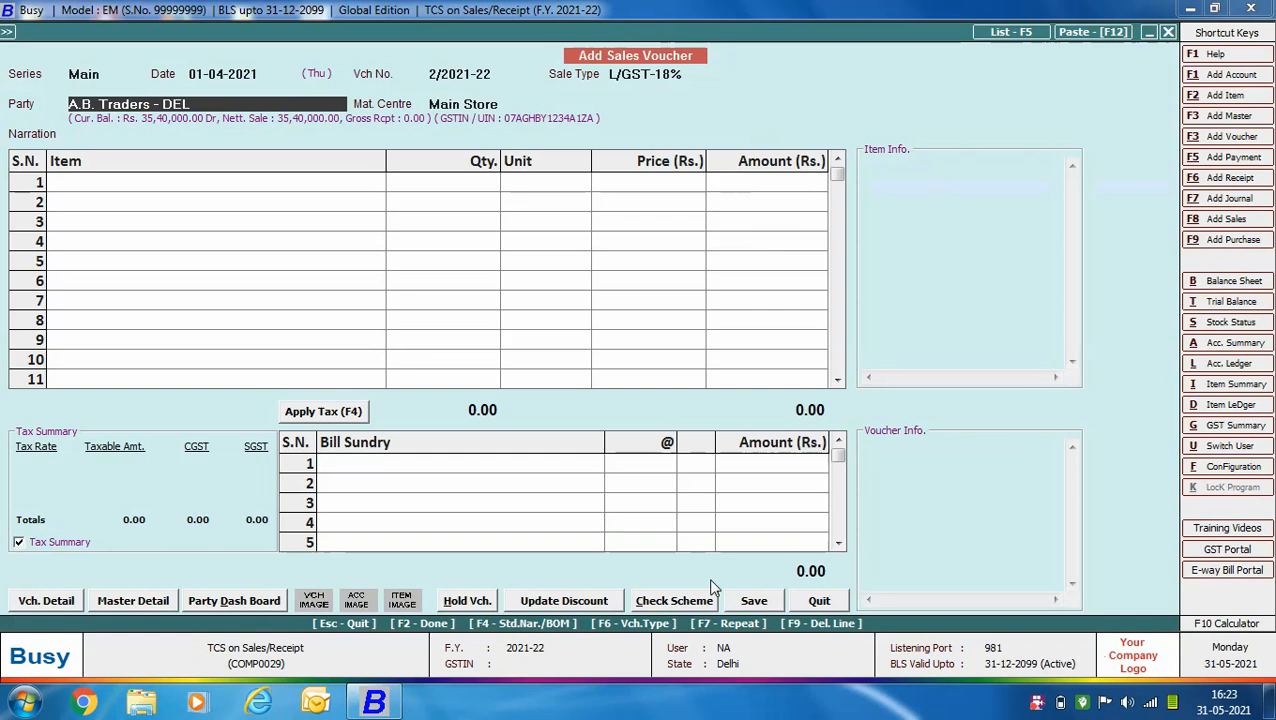
Check the IT PAN field in the selected party's account master from within the voucher, and return without saving
key(alt+m)
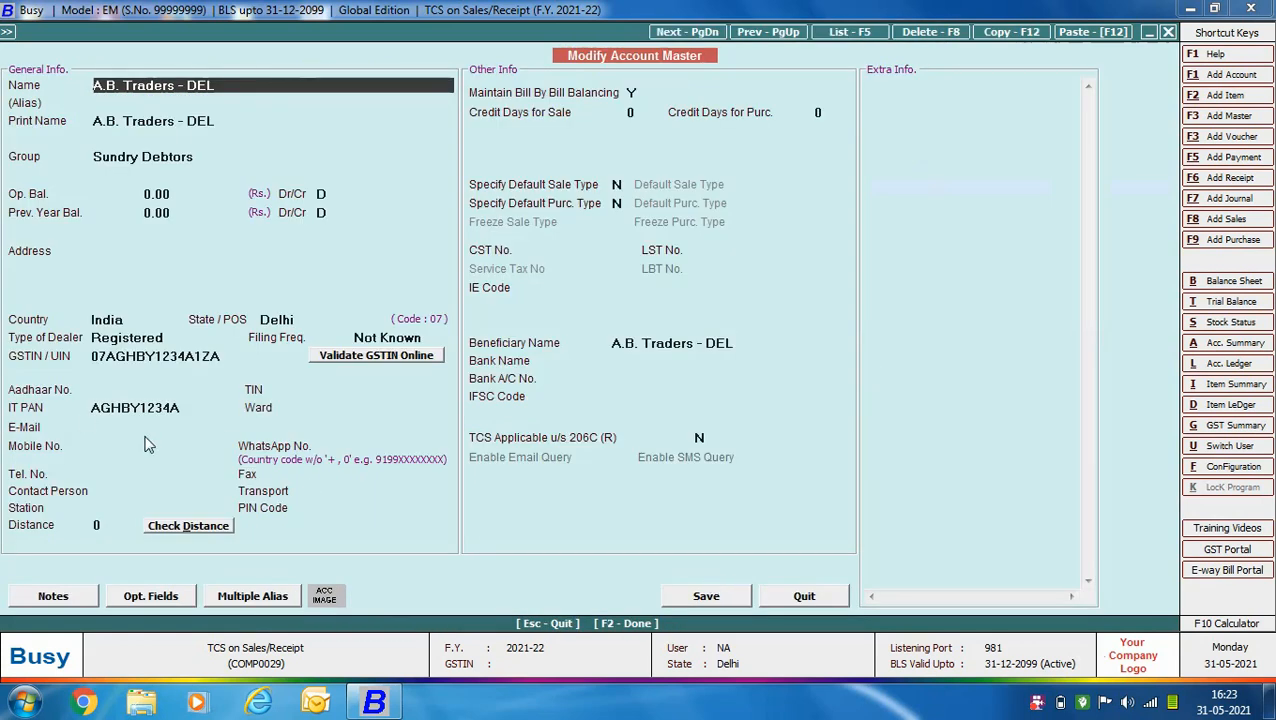
click(135, 407)
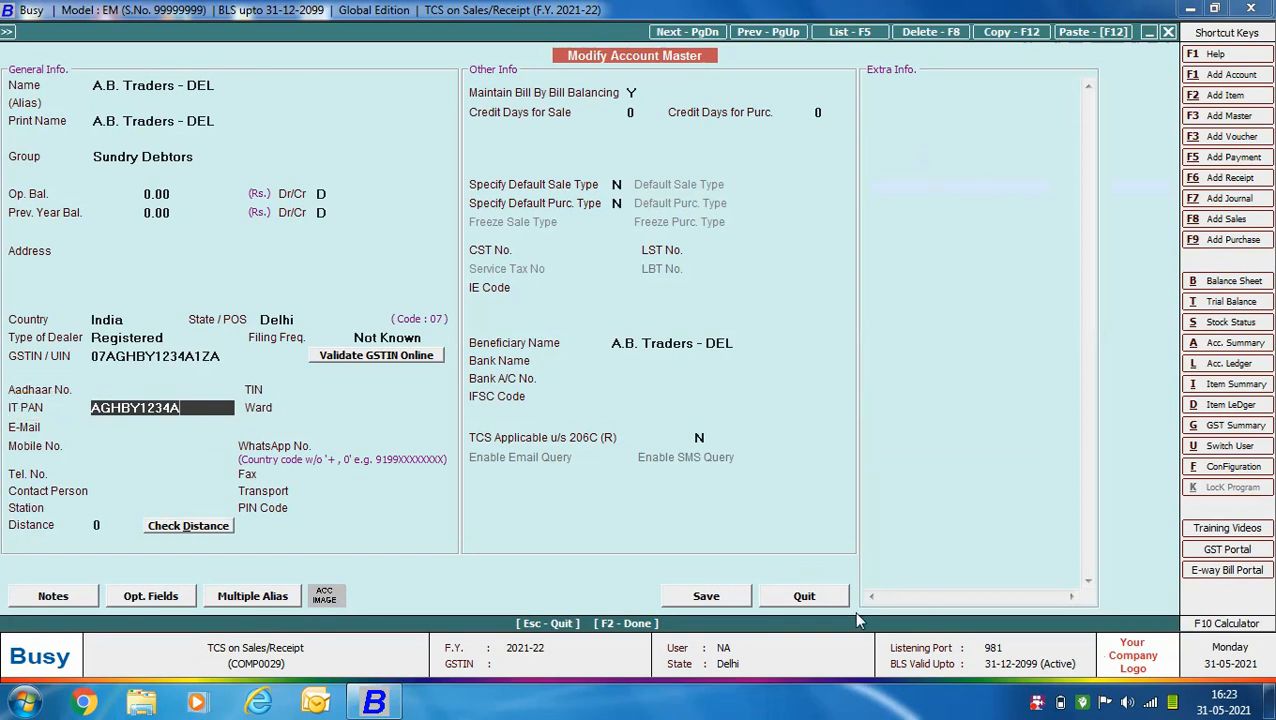
click(810, 600)
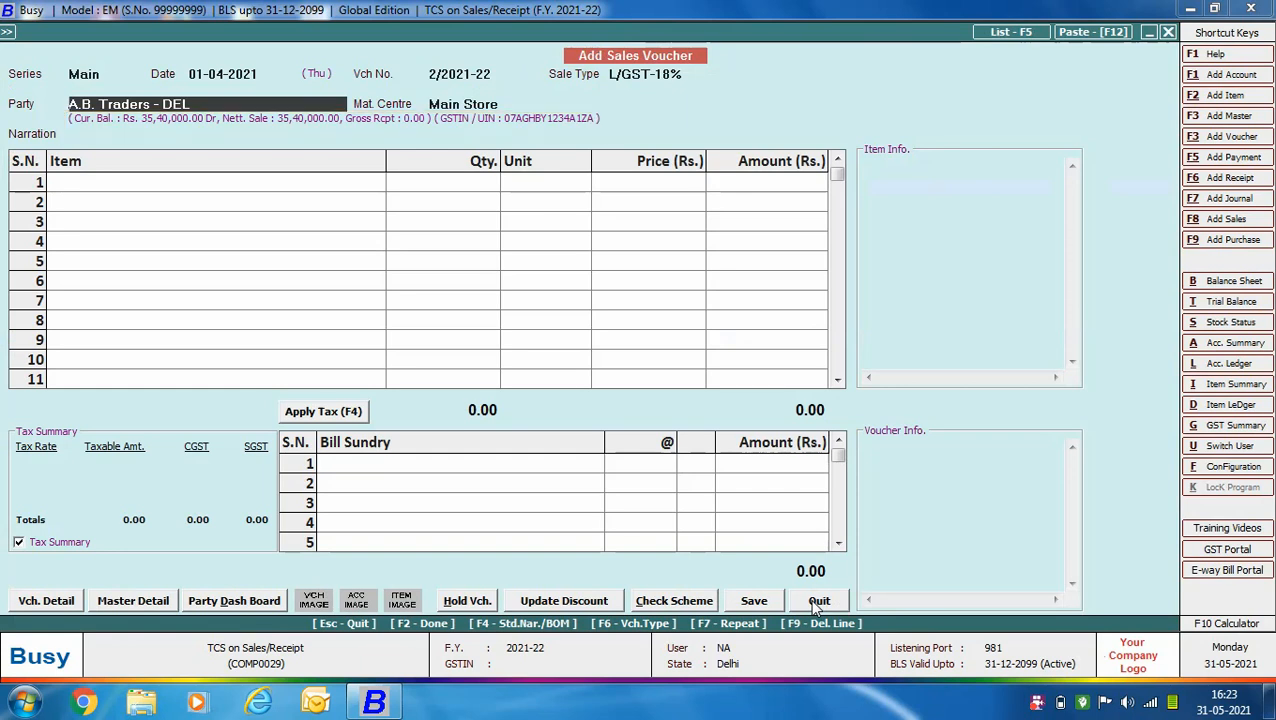
Add 1 Pcs. of Item at a price of 5,00,000 and apply CGST and SGST at 9% each in the bill sundries
key(Return)
key(Return)
key(Return)
key(Return)
key(Return)
text(1)
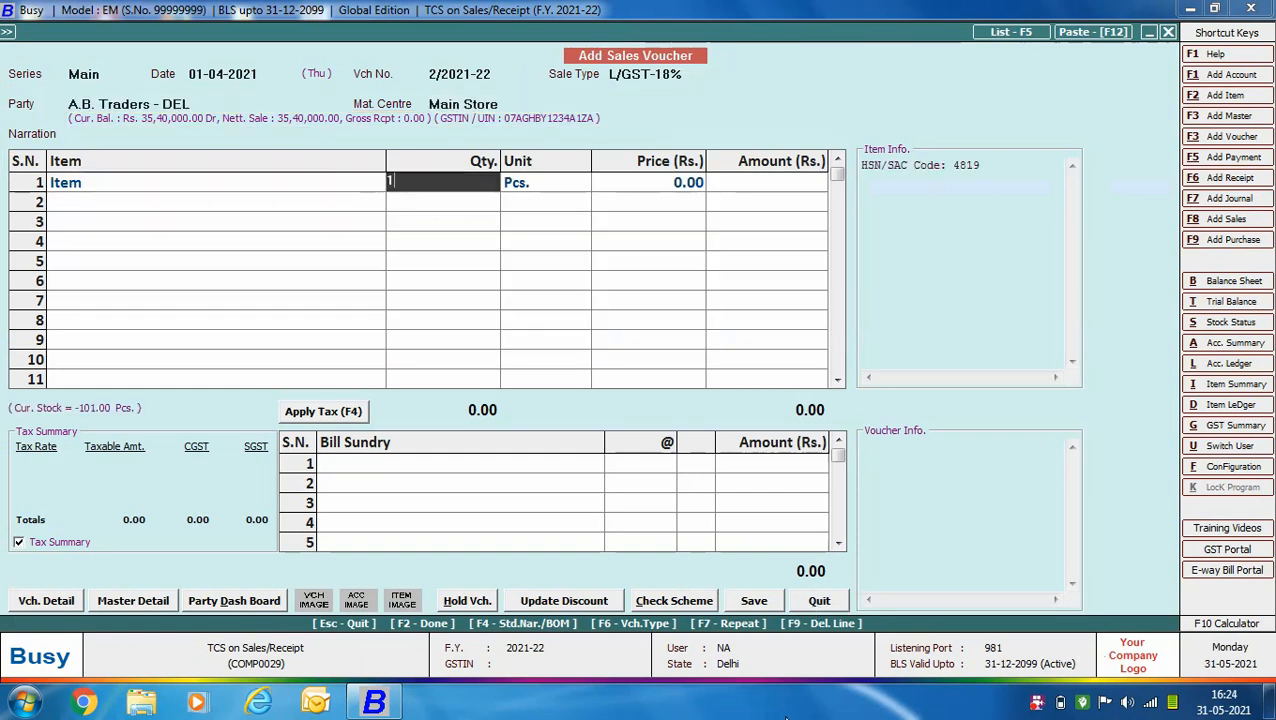
key(Return)
text(500000)
key(Return)
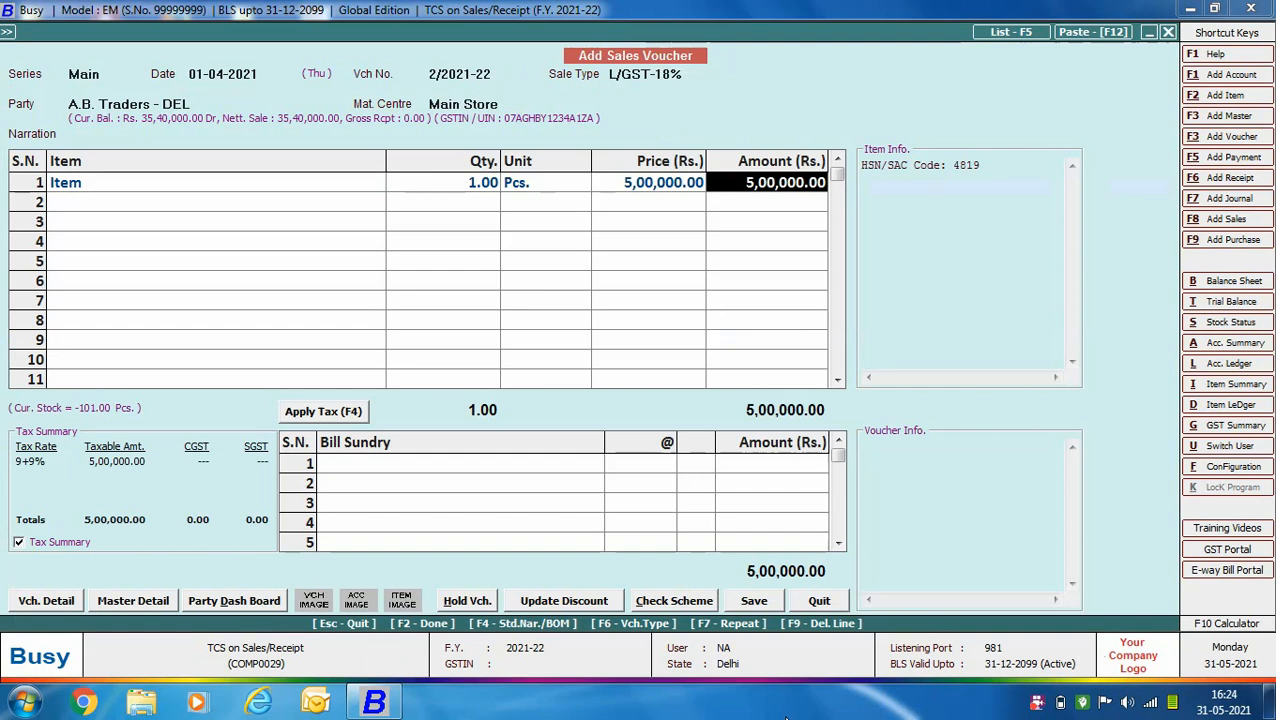
key(Return)
key(Return)
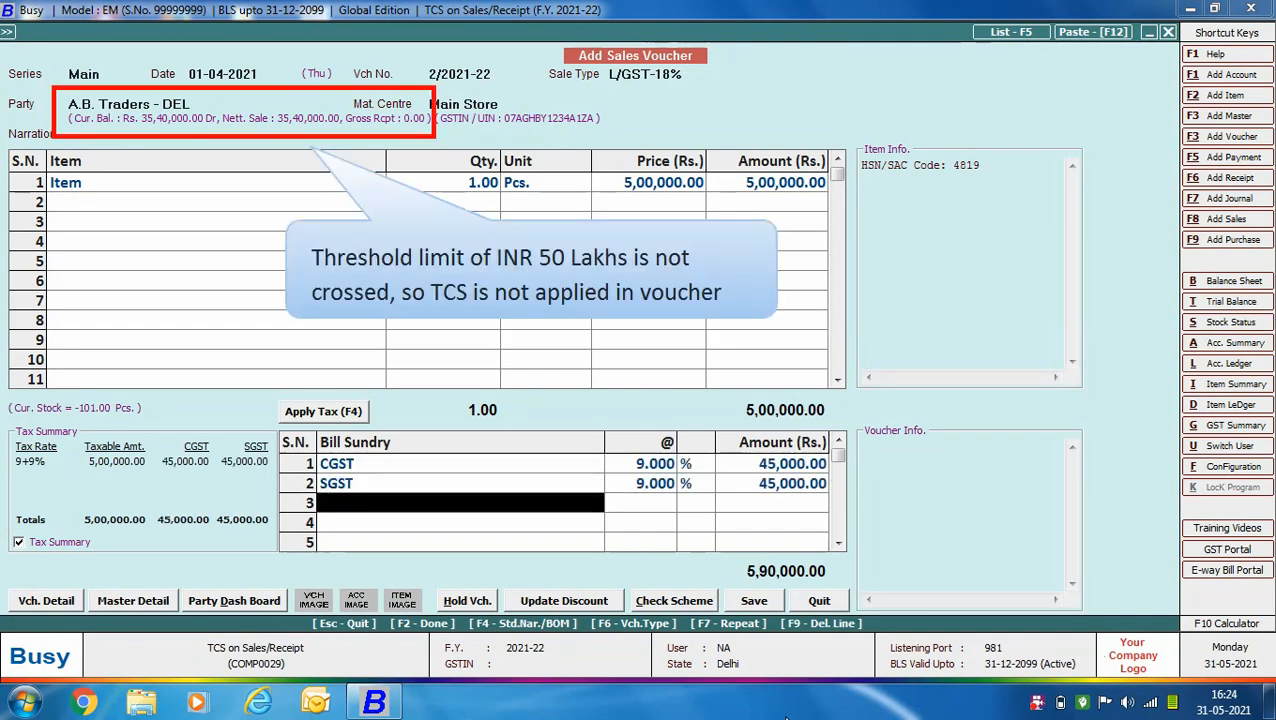
Save the sales voucher for A.B. Traders - DEL without applying TCS
key(Return)
key(Return)
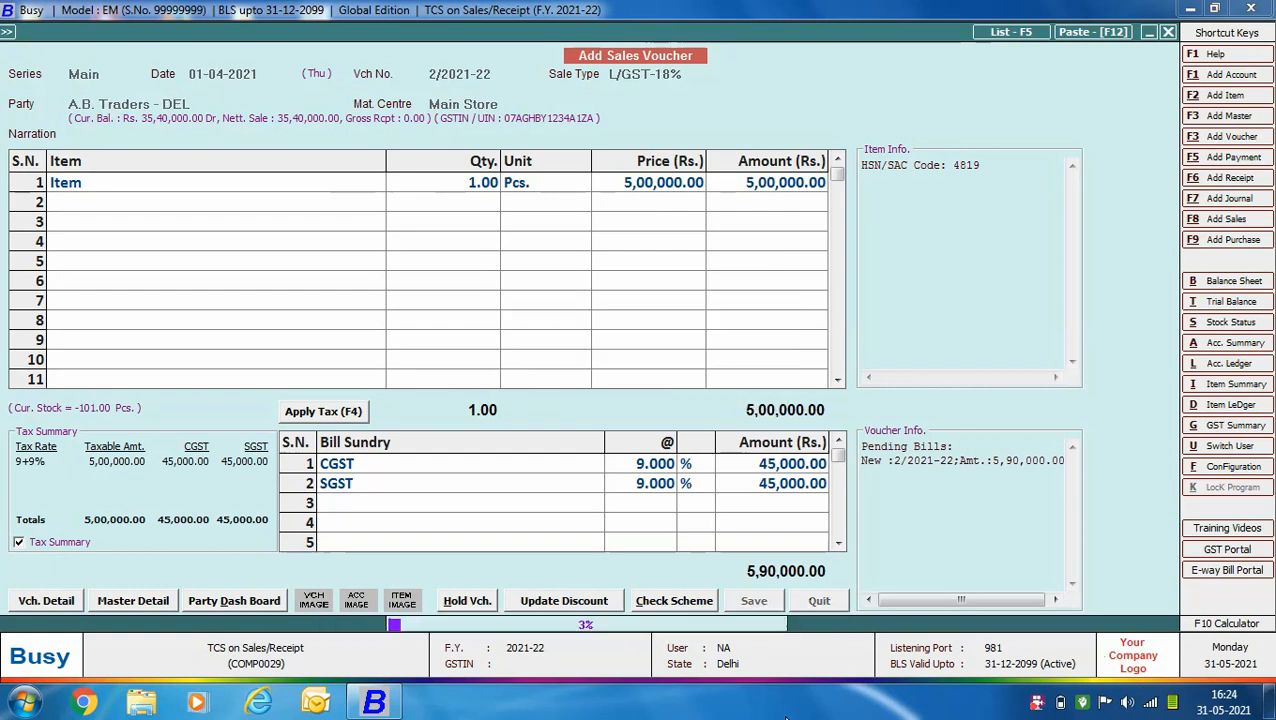
key(Right)
key(Return)
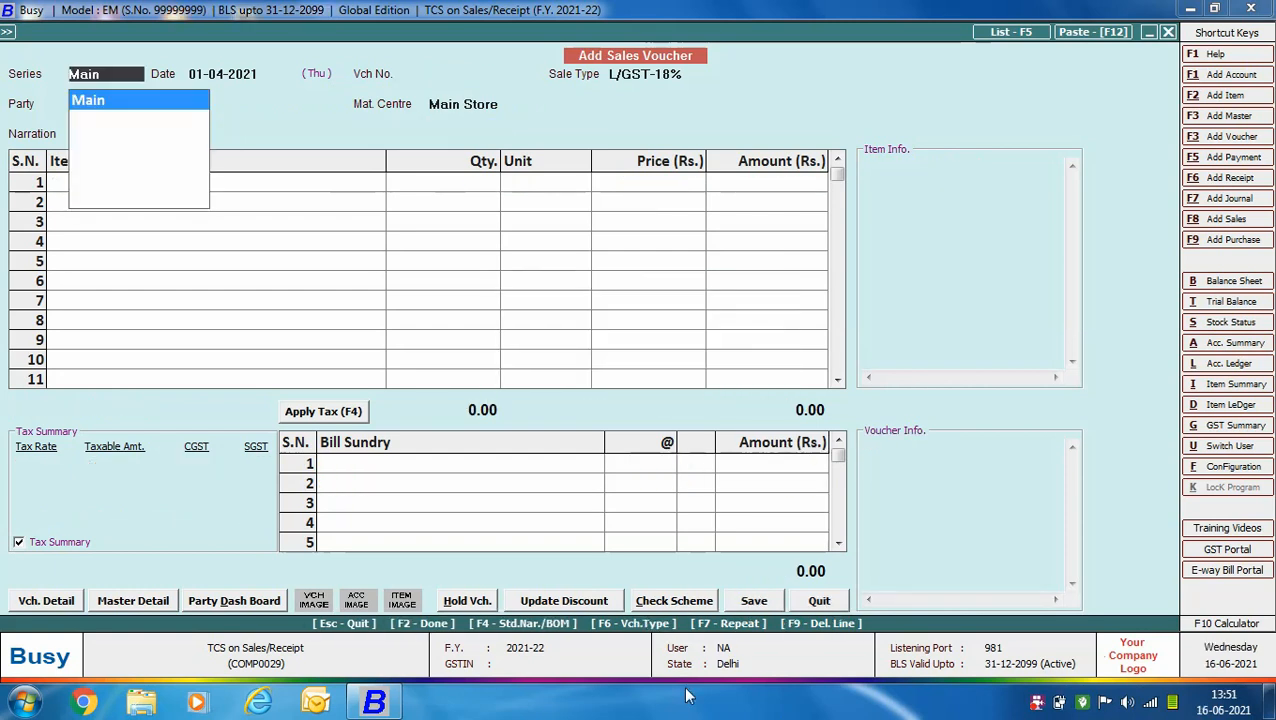
Start a Main series sales voucher dated 01-04-2021 with sale type I/GST-18% and party A.B. Traders-MAH, and check the party's IT PAN
key(Return)
key(Return)
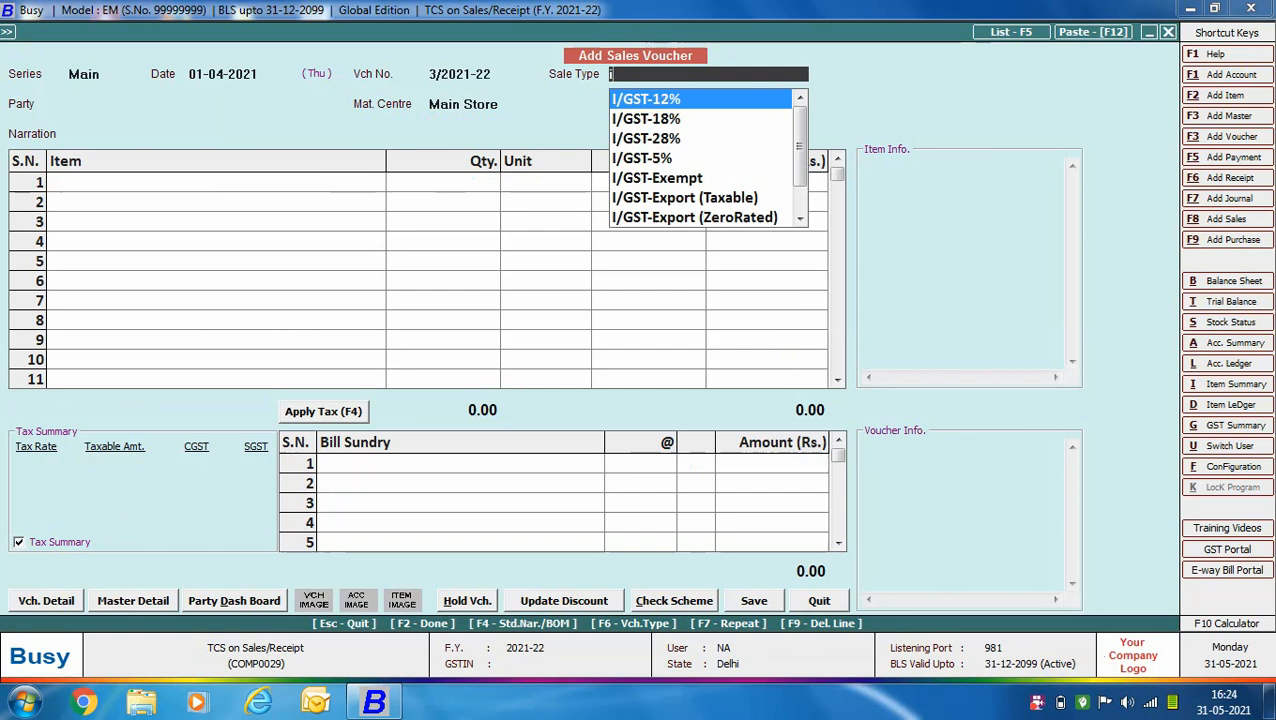
key(Down)
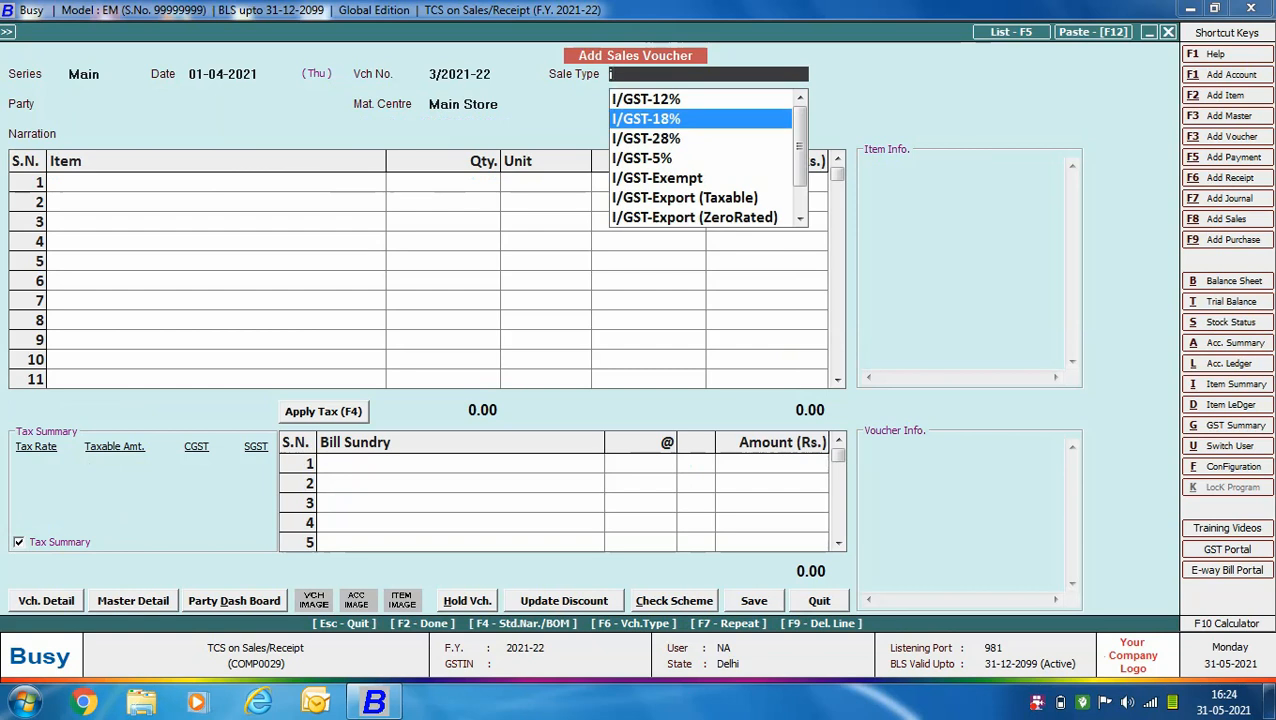
key(Return)
text(ab)
key(Down)
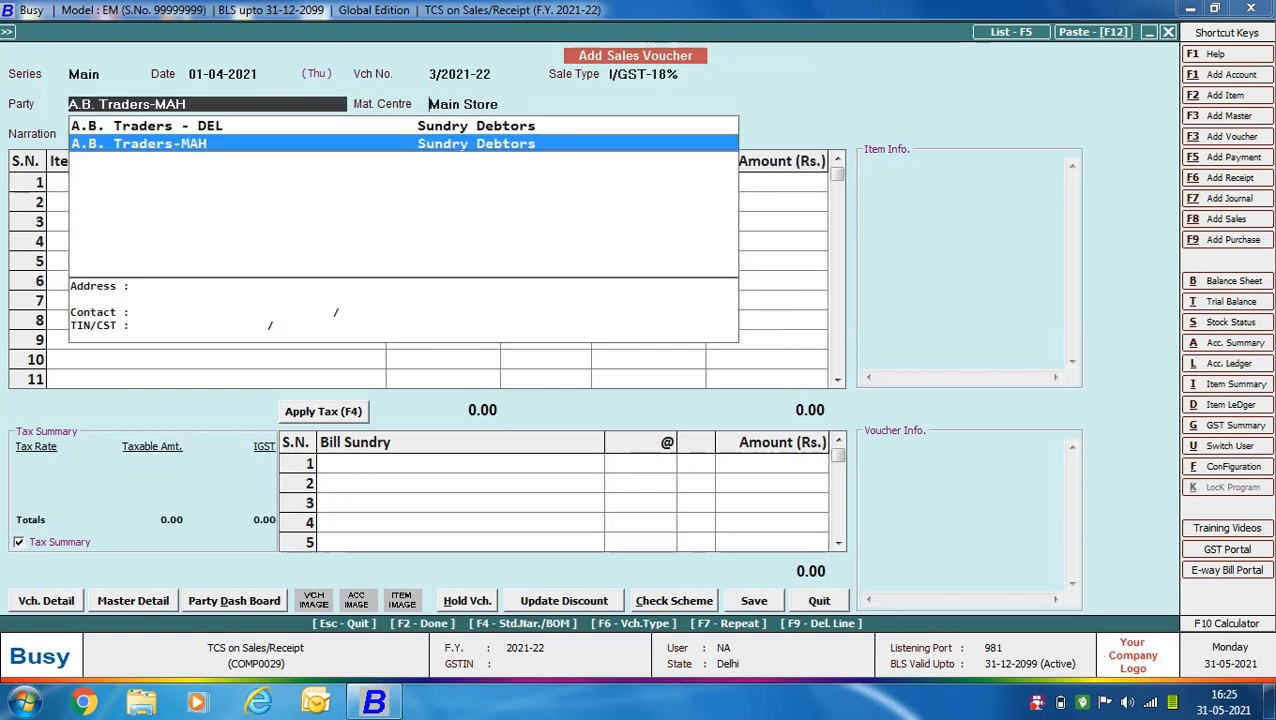
key(Return)
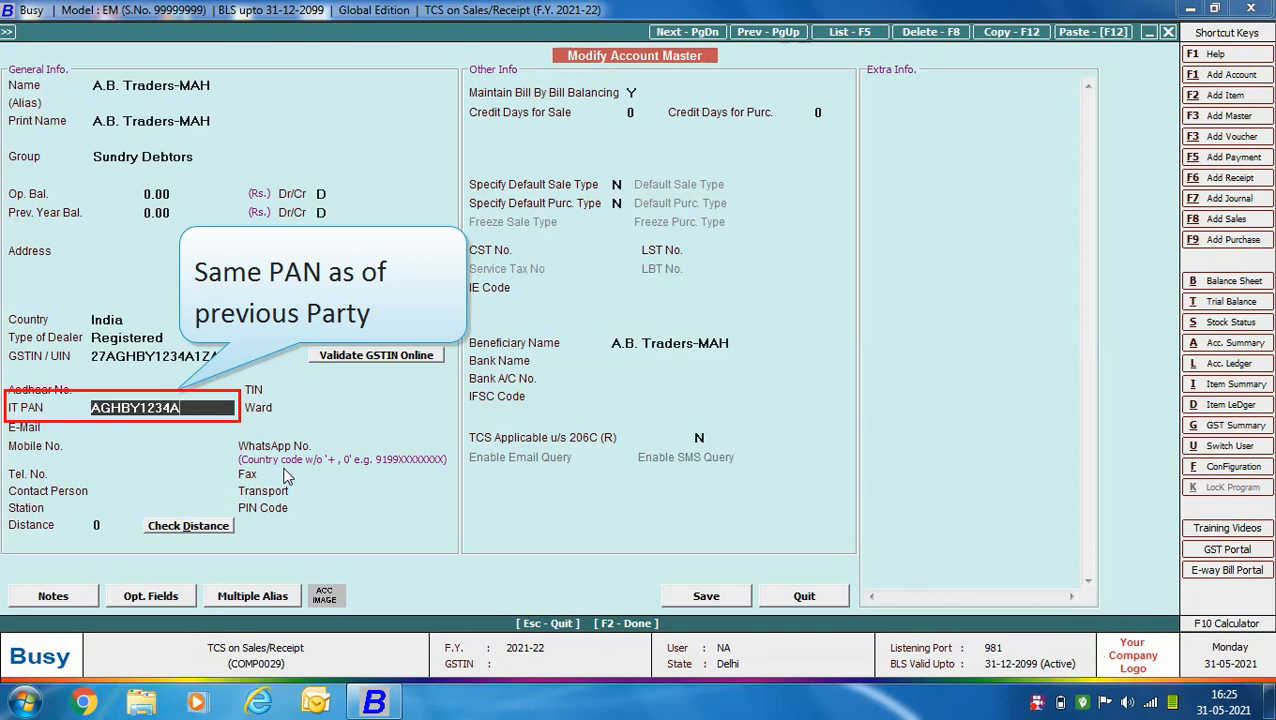
click(820, 596)
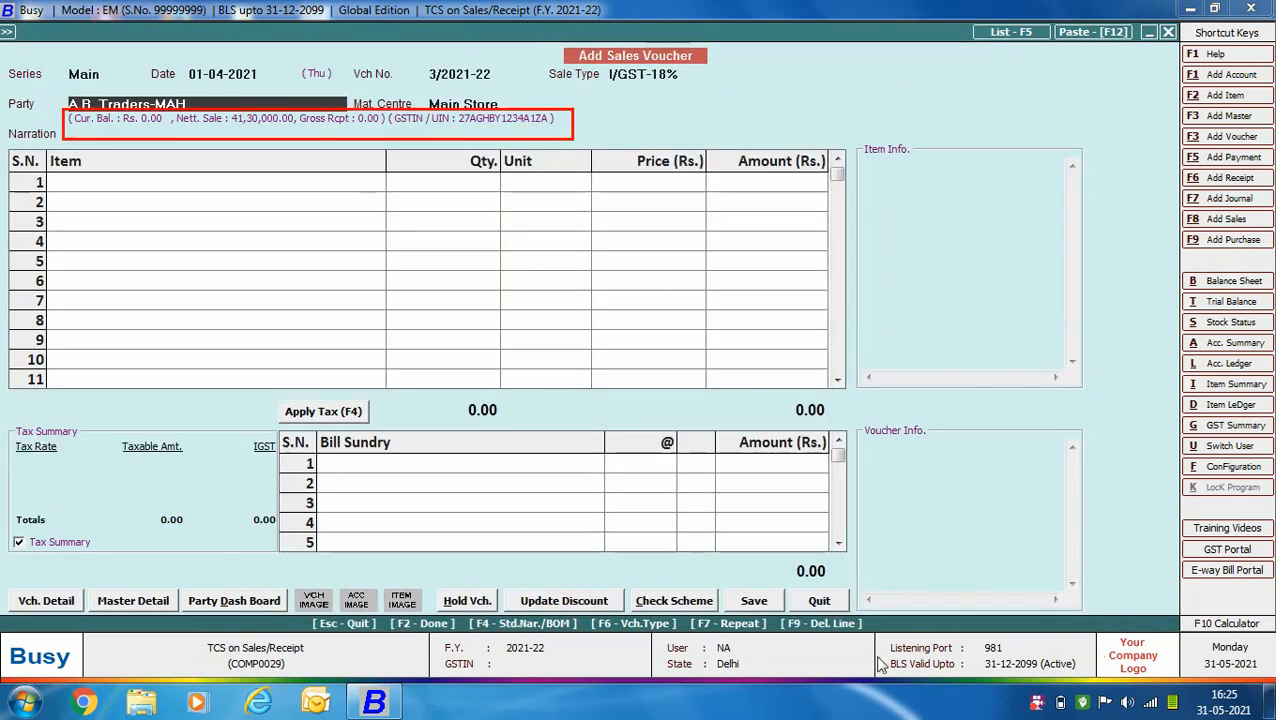
Keep Main Store as the material centre and add 1 Pcs. of Item at a price of 10,00,000
key(Return)
key(Return)
key(Return)
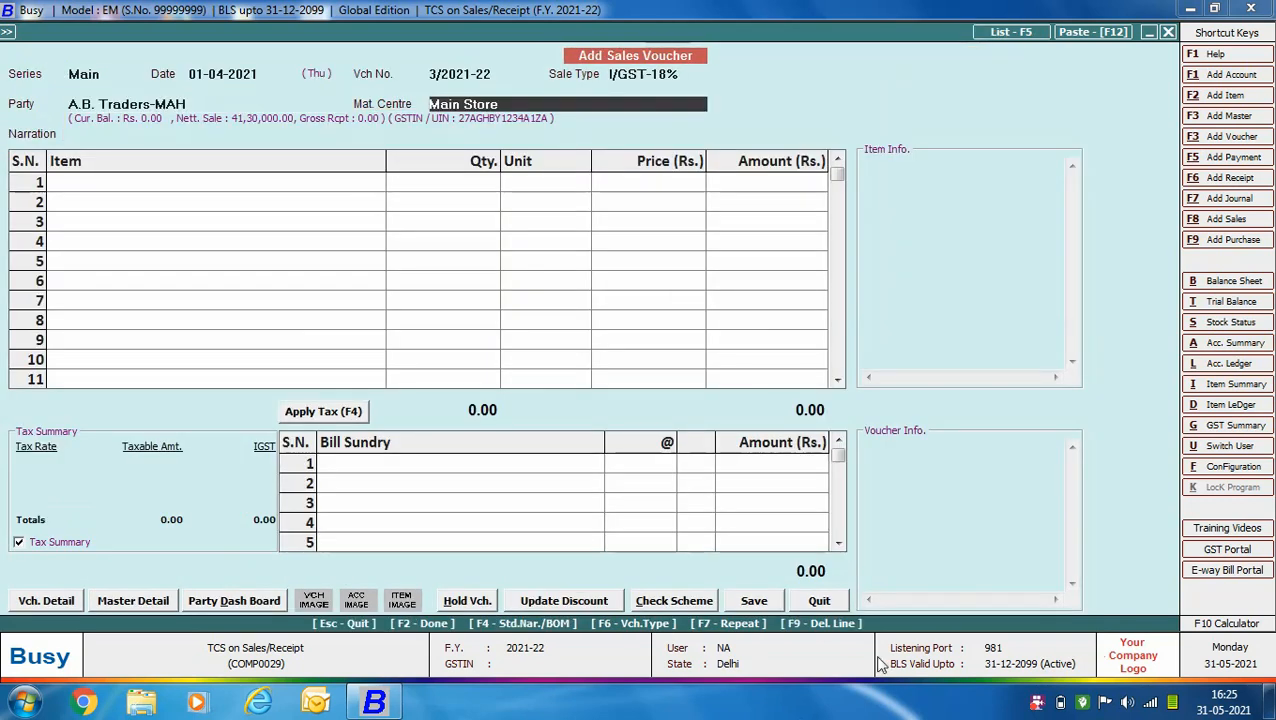
key(Return)
text(1)
key(Return)
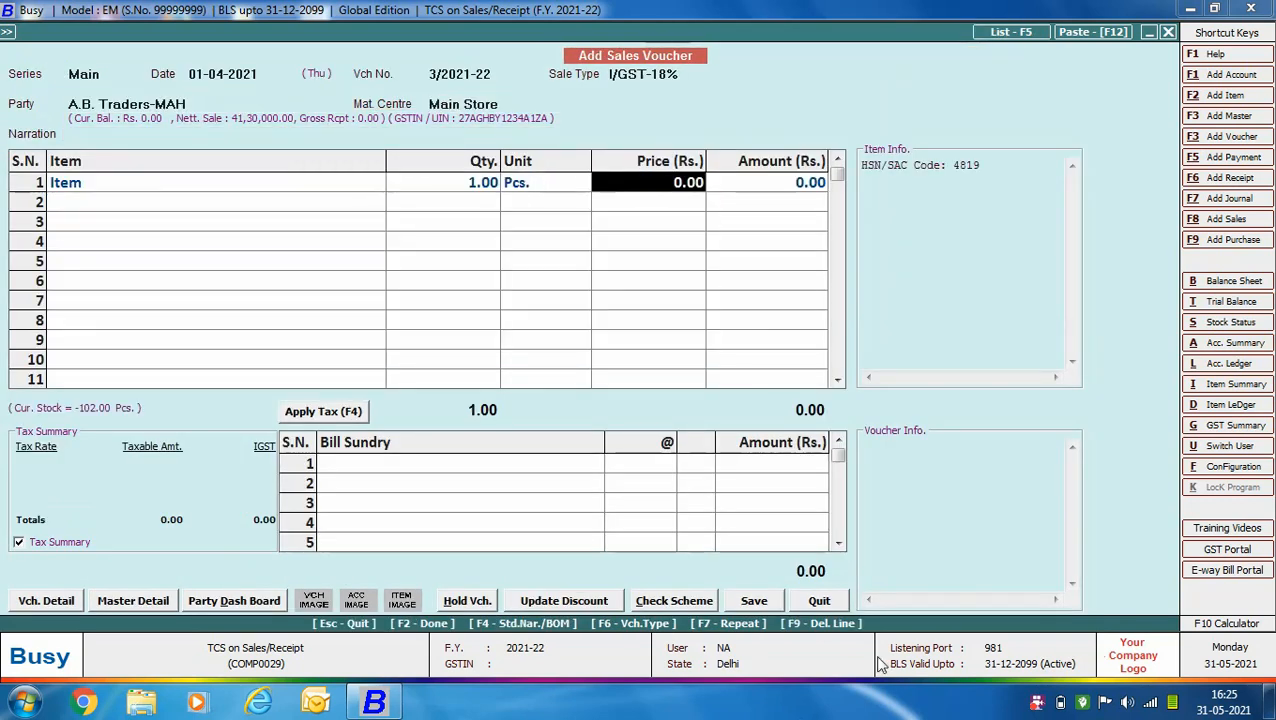
text(1000000)
key(Return)
key(Return)
Add the IGST bill sundry at 18% and accept applying Tax Collected at Source to the voucher
key(Return)
text(igst)
key(Return)
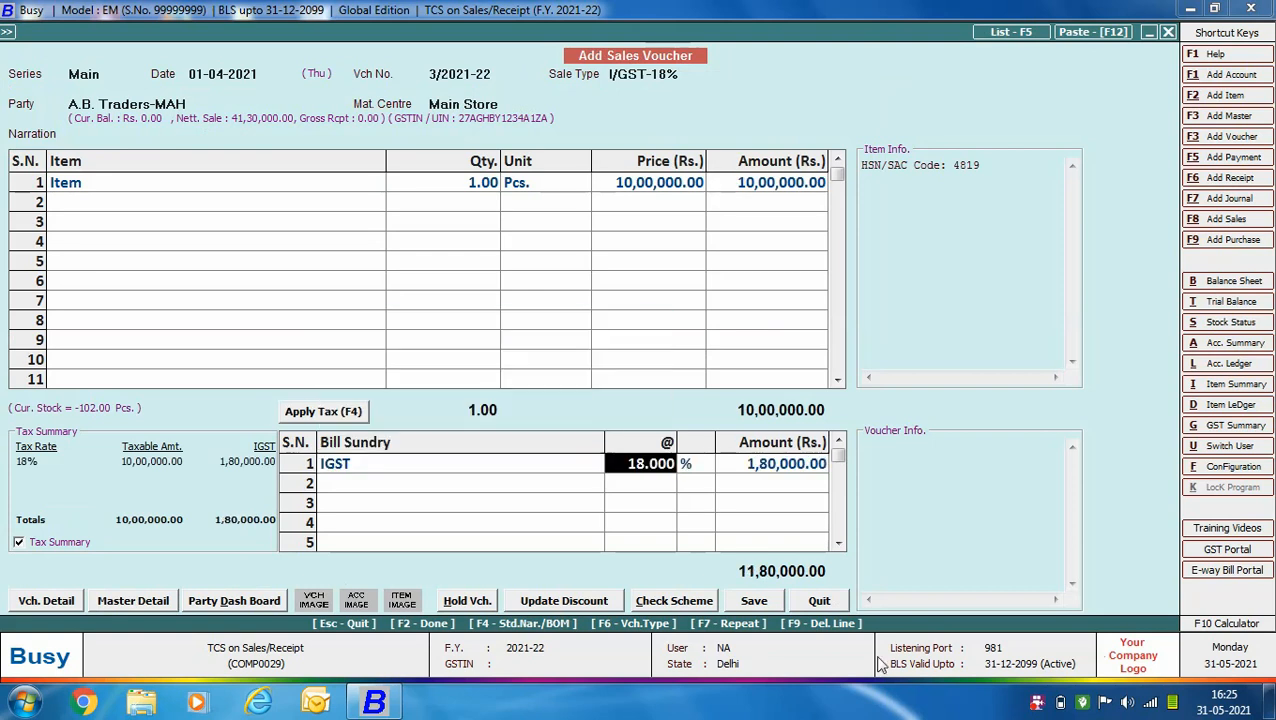
key(Return)
key(F2)
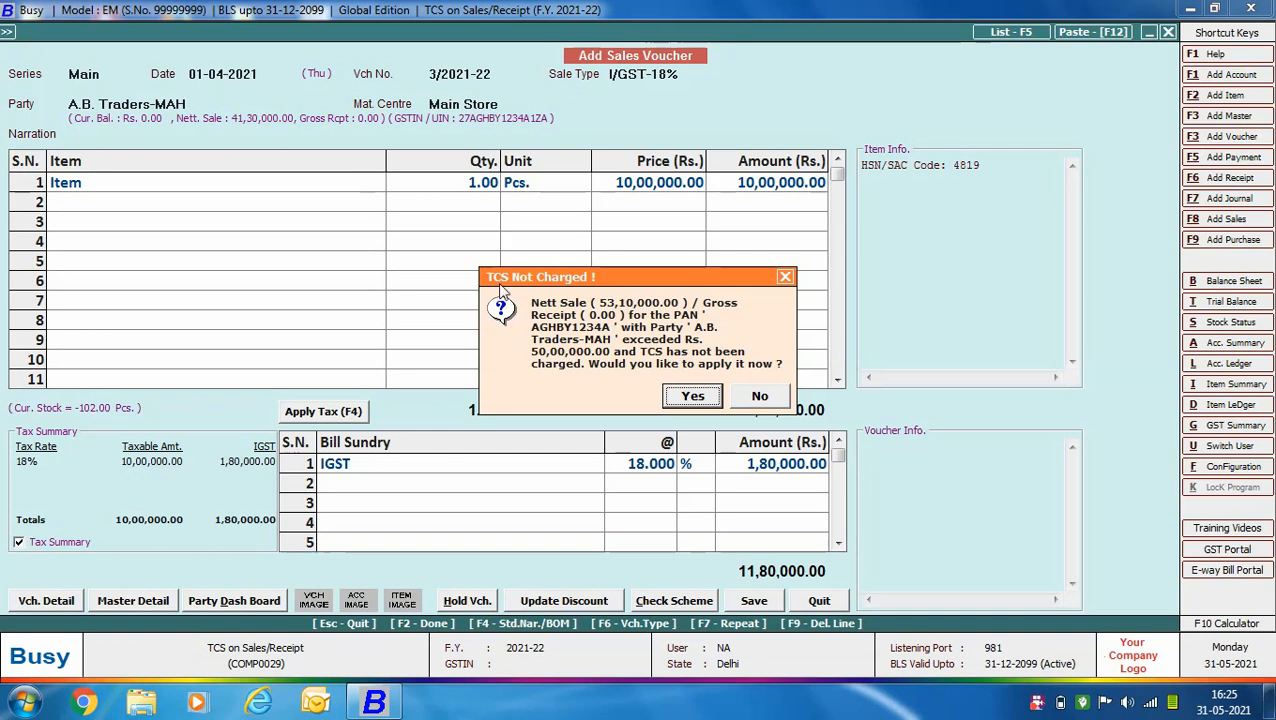
click(697, 399)
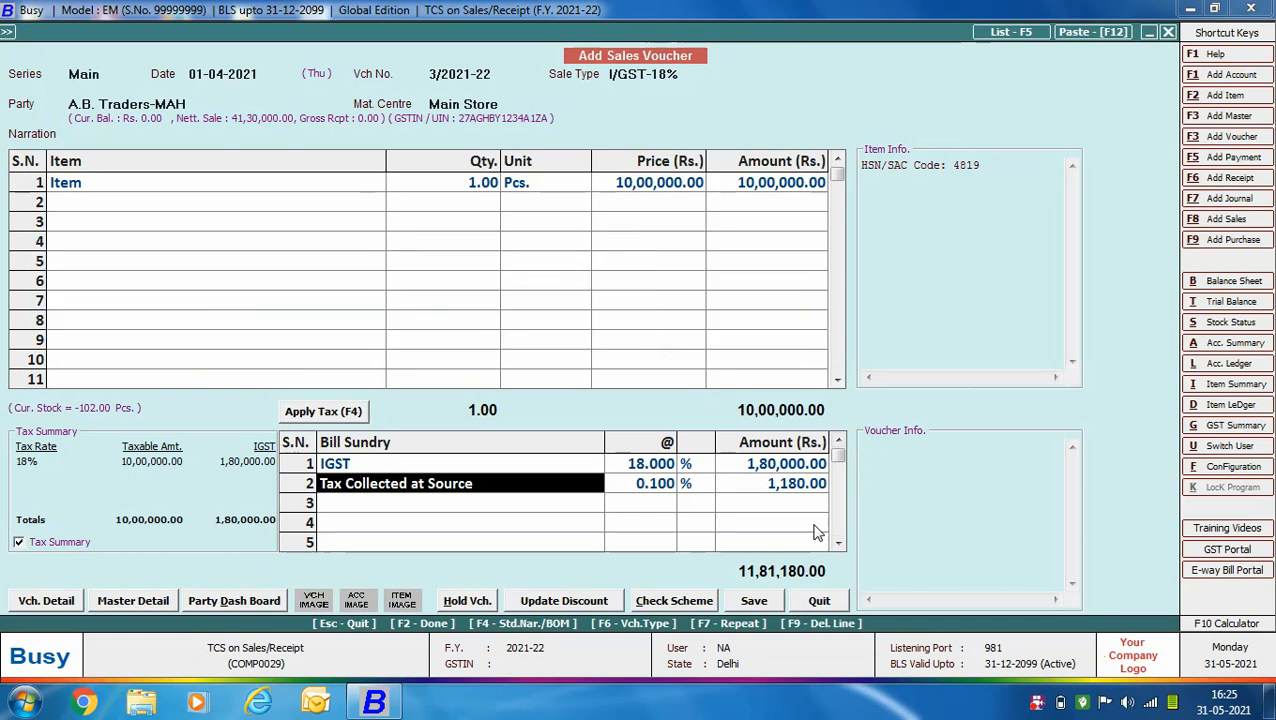
Save the voucher up to its TCS details and enter collection code R with reference number 3/2021-22
click(754, 600)
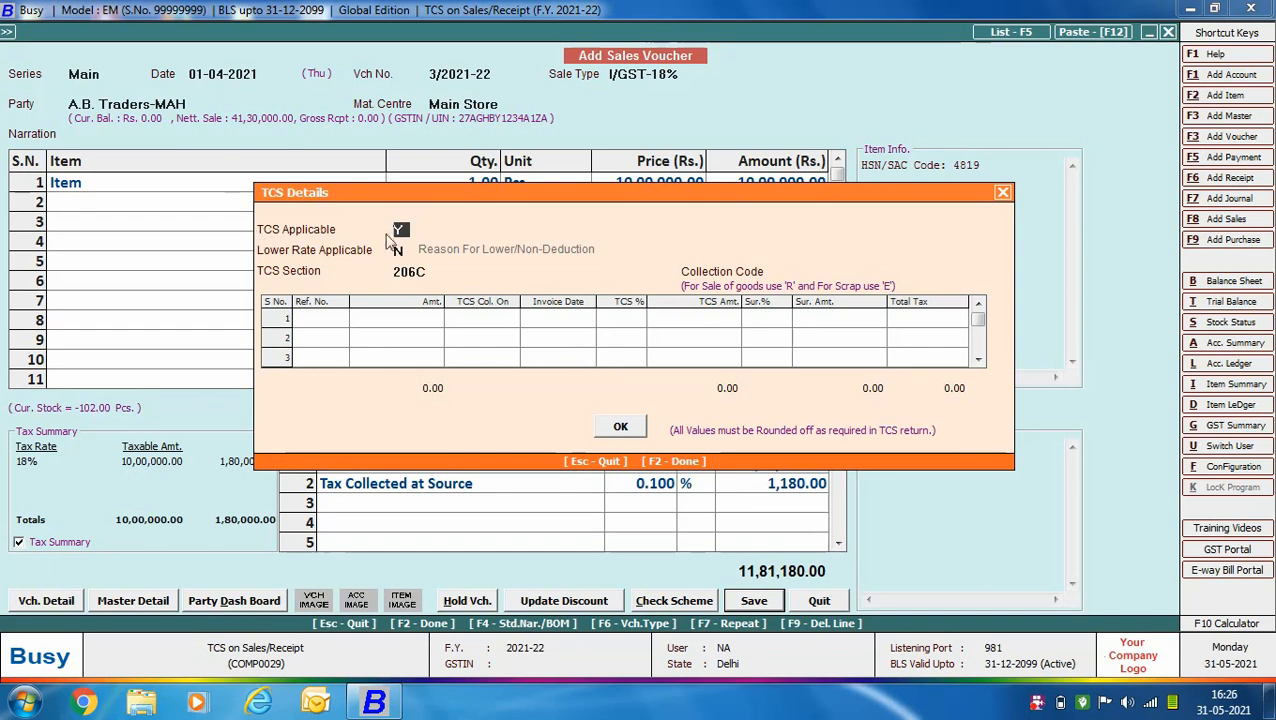
key(Return)
key(Return)
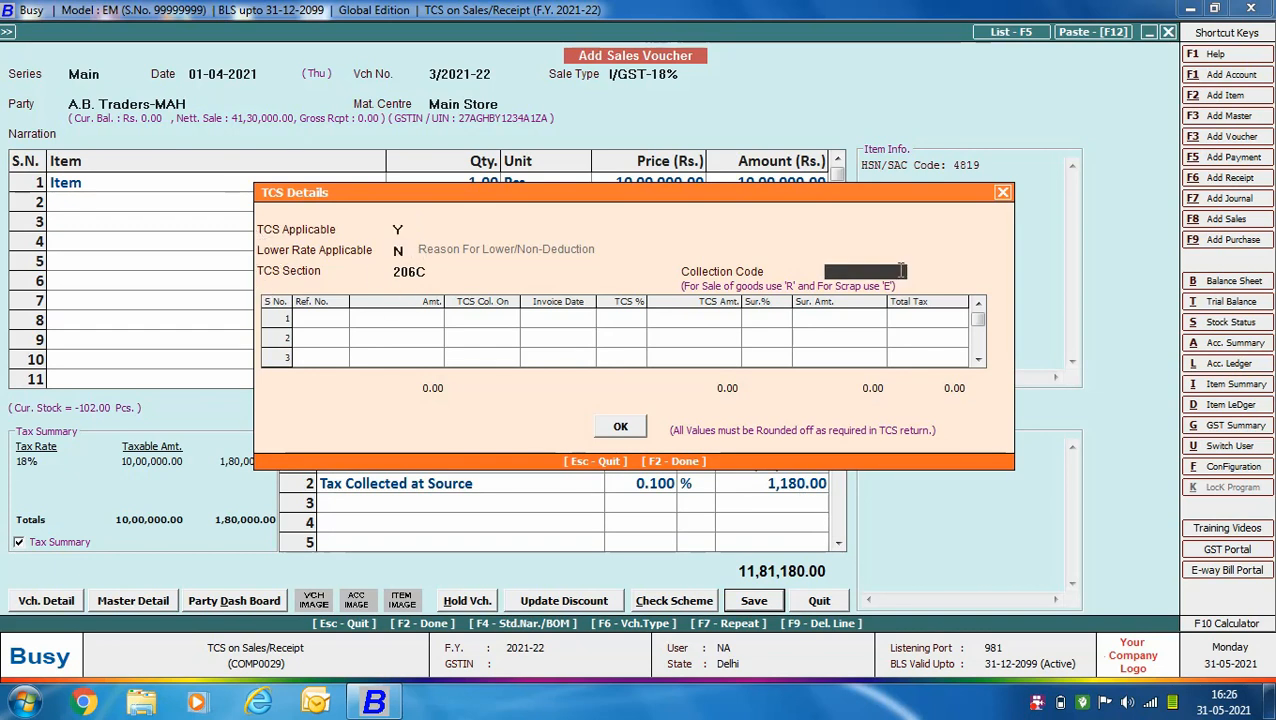
text(R)
key(Return)
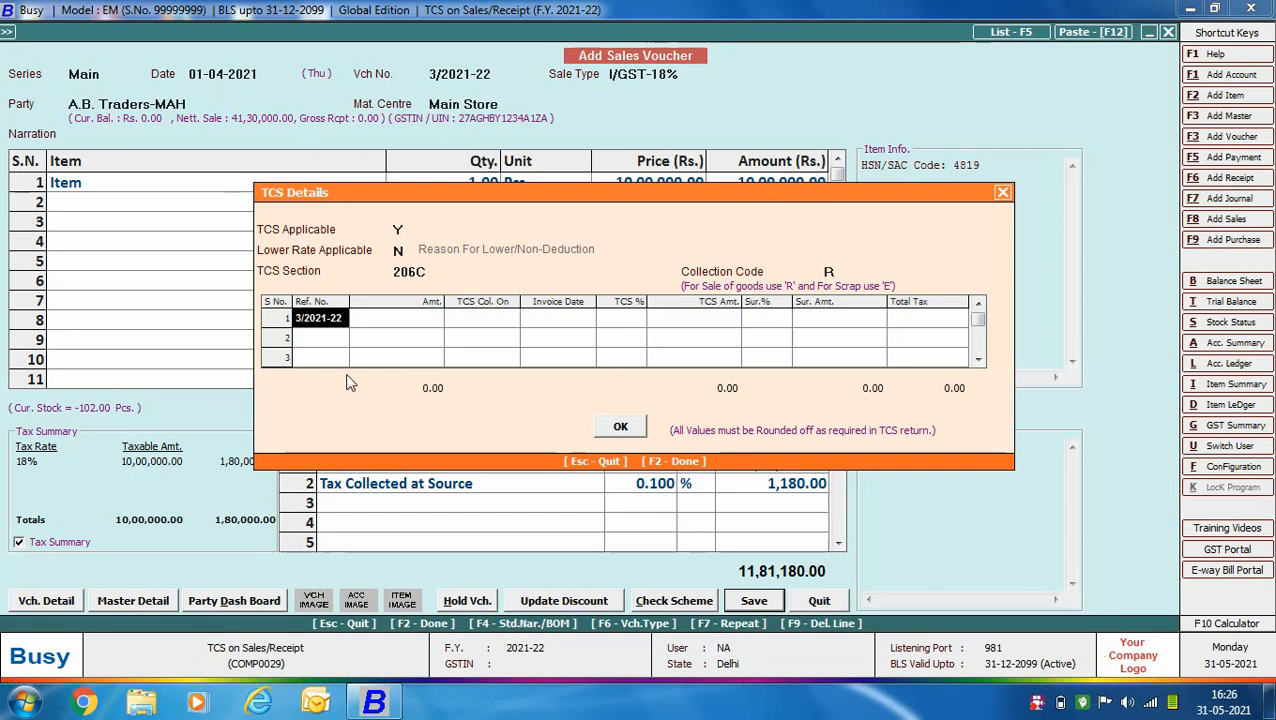
key(Return)
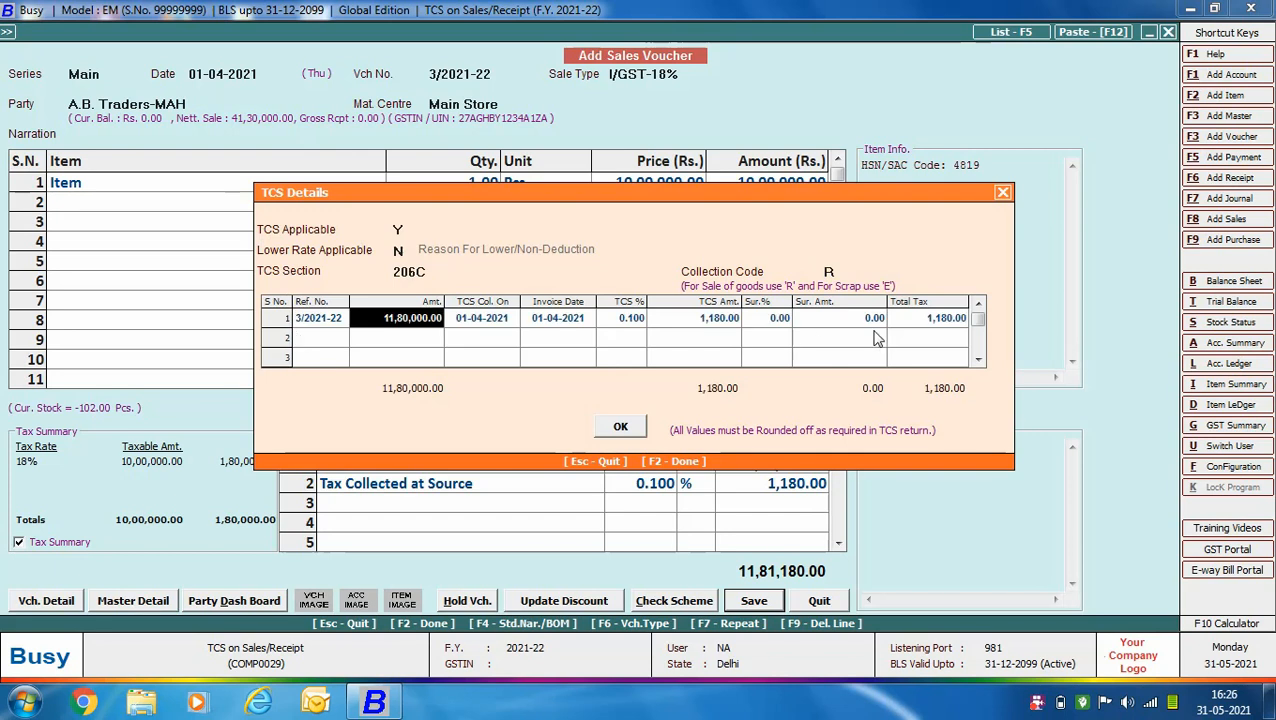
Accept the amount, dates, TCS percentage and tax values in the TCS details row and finish saving the A.B. Traders-MAH voucher
key(Return)
key(Return)
key(Return)
key(Return)
key(Return)
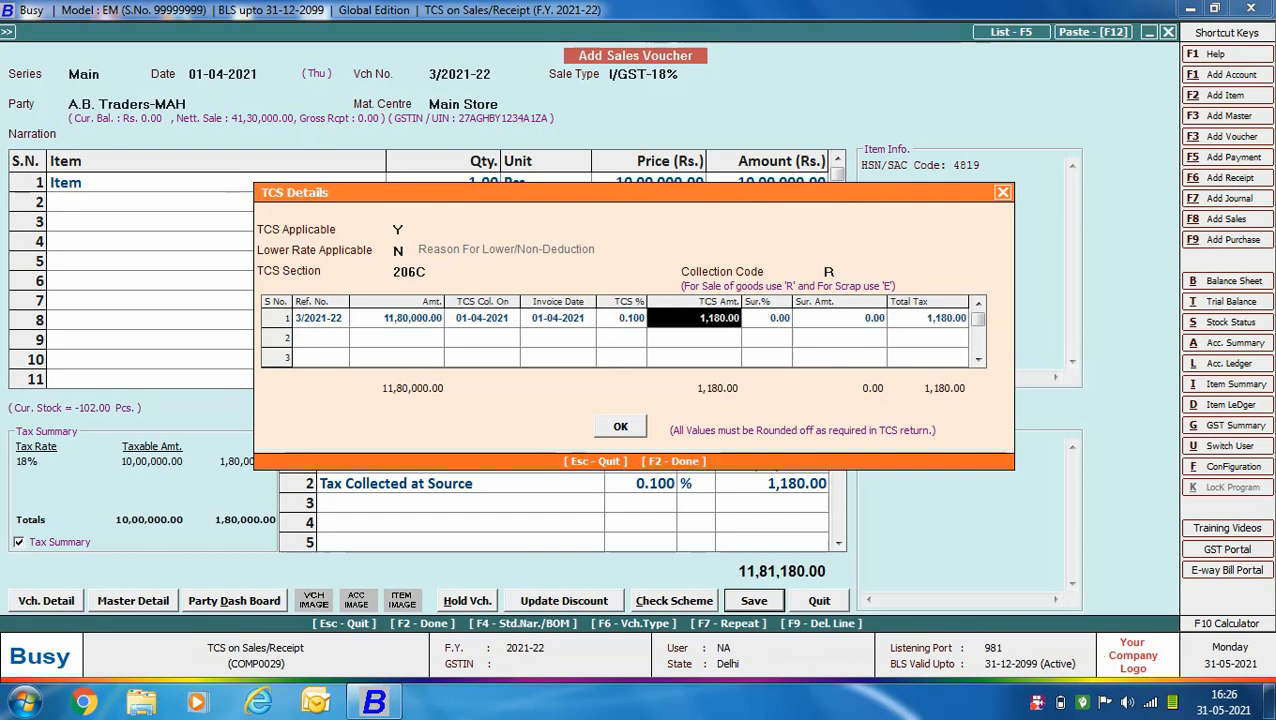
key(Return)
key(Return)
key(Return)
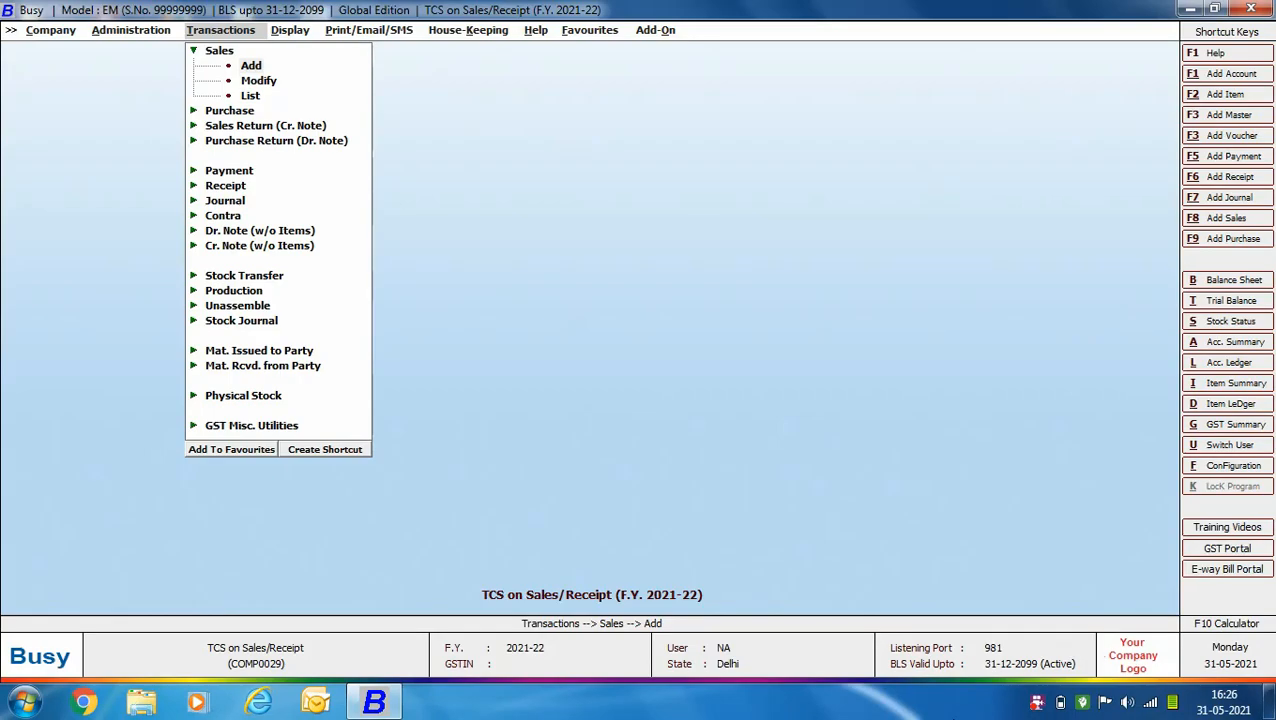
Start another Main series sales voucher dated 01-04-2021 with sale type L/GST-12% and party Raman Mart
key(Return)
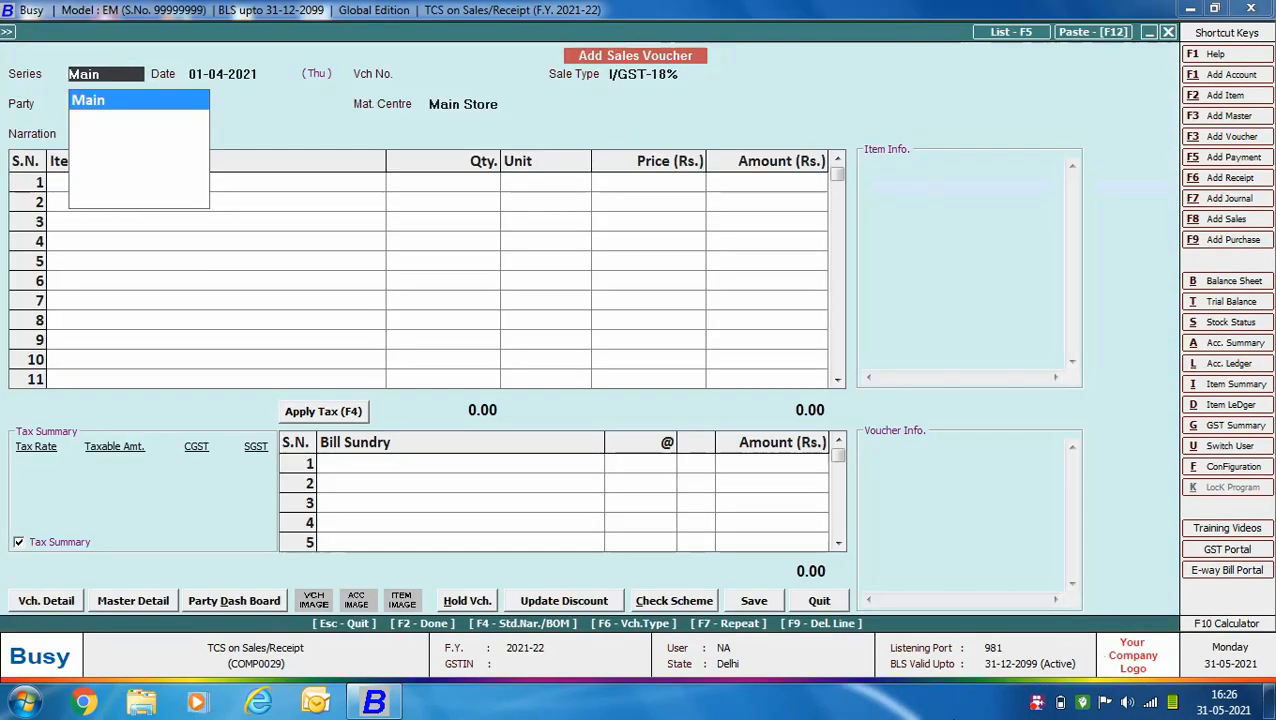
key(Return)
key(Return)
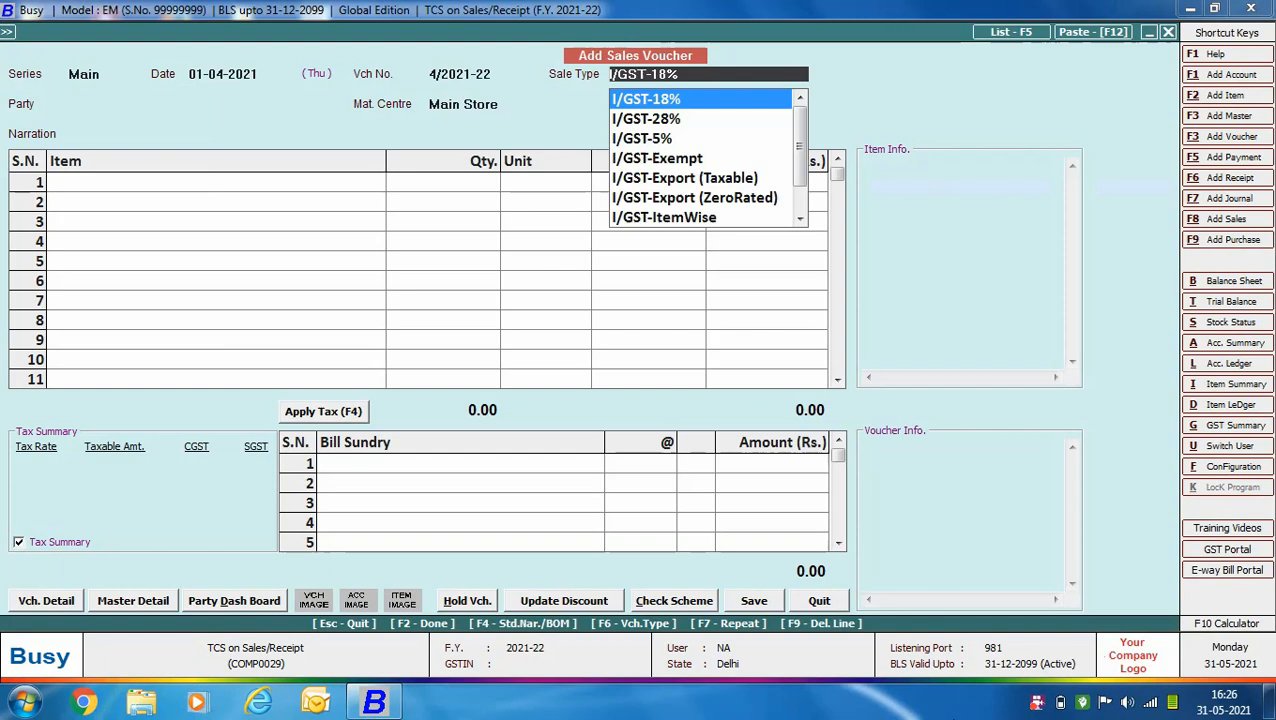
text(L)
key(Return)
text(RA)
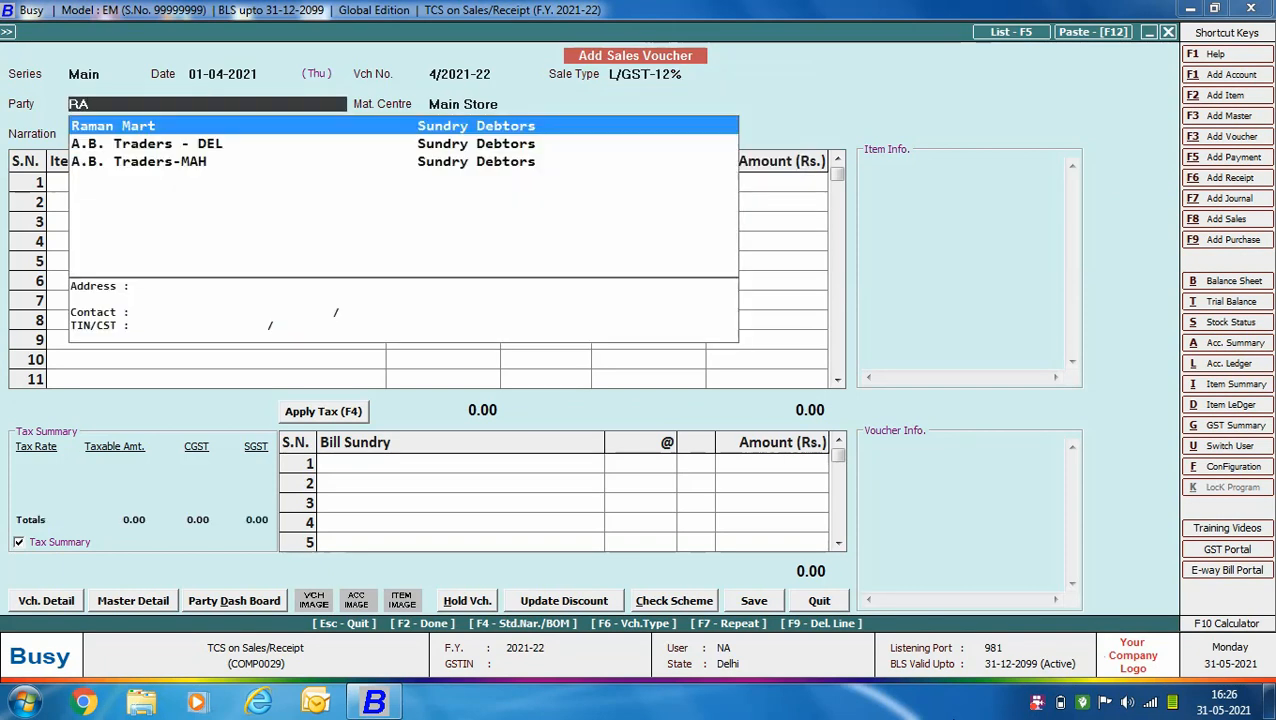
key(Return)
Add 1 Pcs. of Item at a price of 1,00,000 to the Raman Mart voucher
key(Return)
key(Return)
text(1)
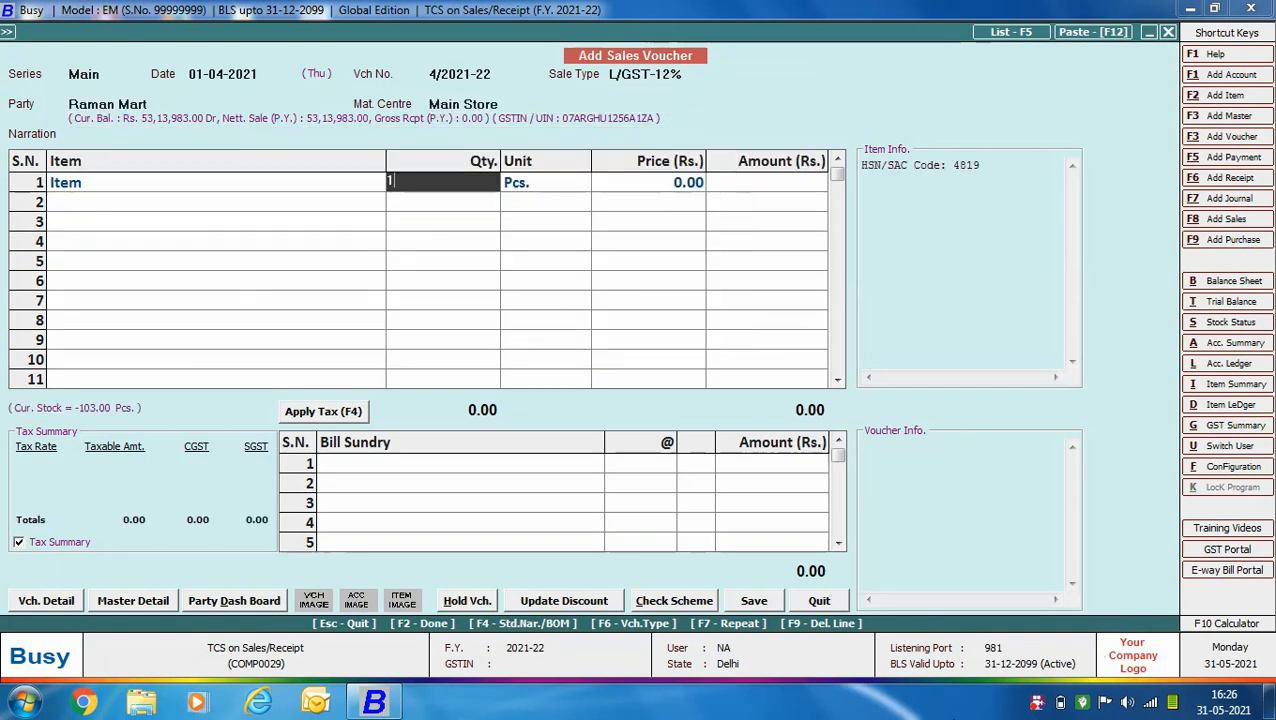
key(Return)
key(Return)
text(100000)
key(Return)
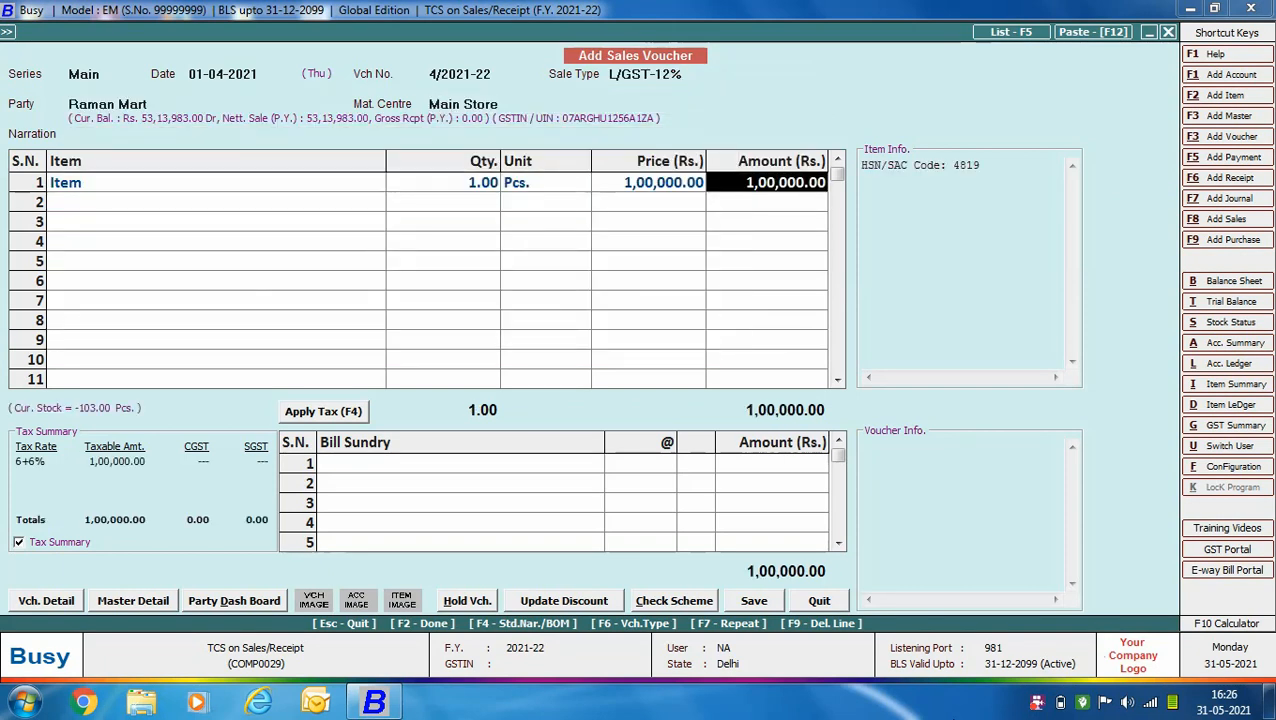
key(Return)
Add CGST and SGST at 6% each in the bill sundries and accept applying Tax Collected at Source
key(Return)
text(CGST)
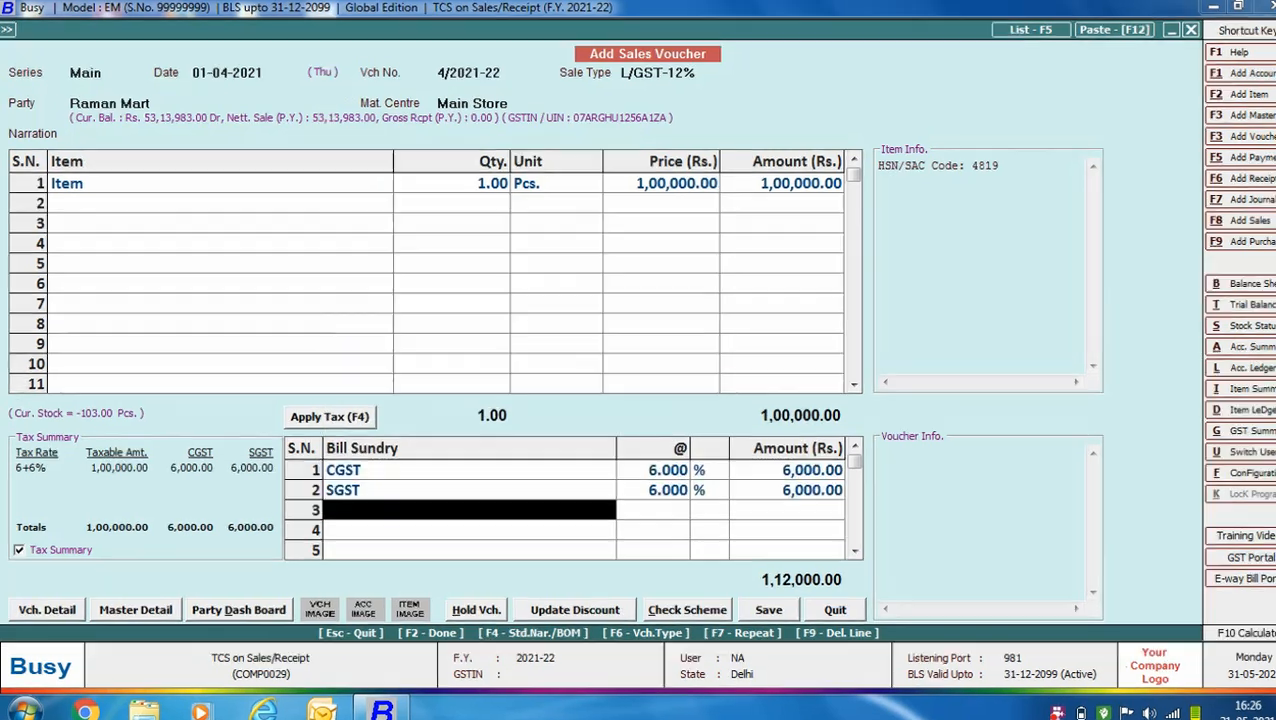
key(Return)
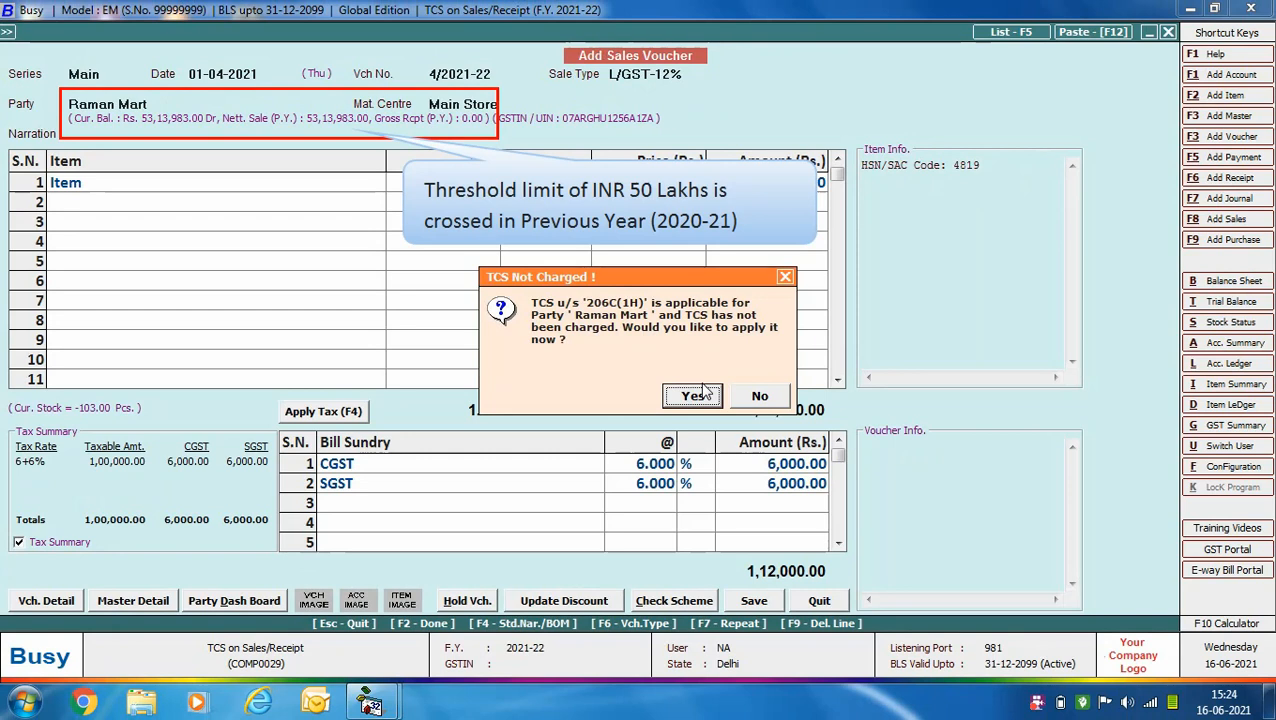
click(705, 393)
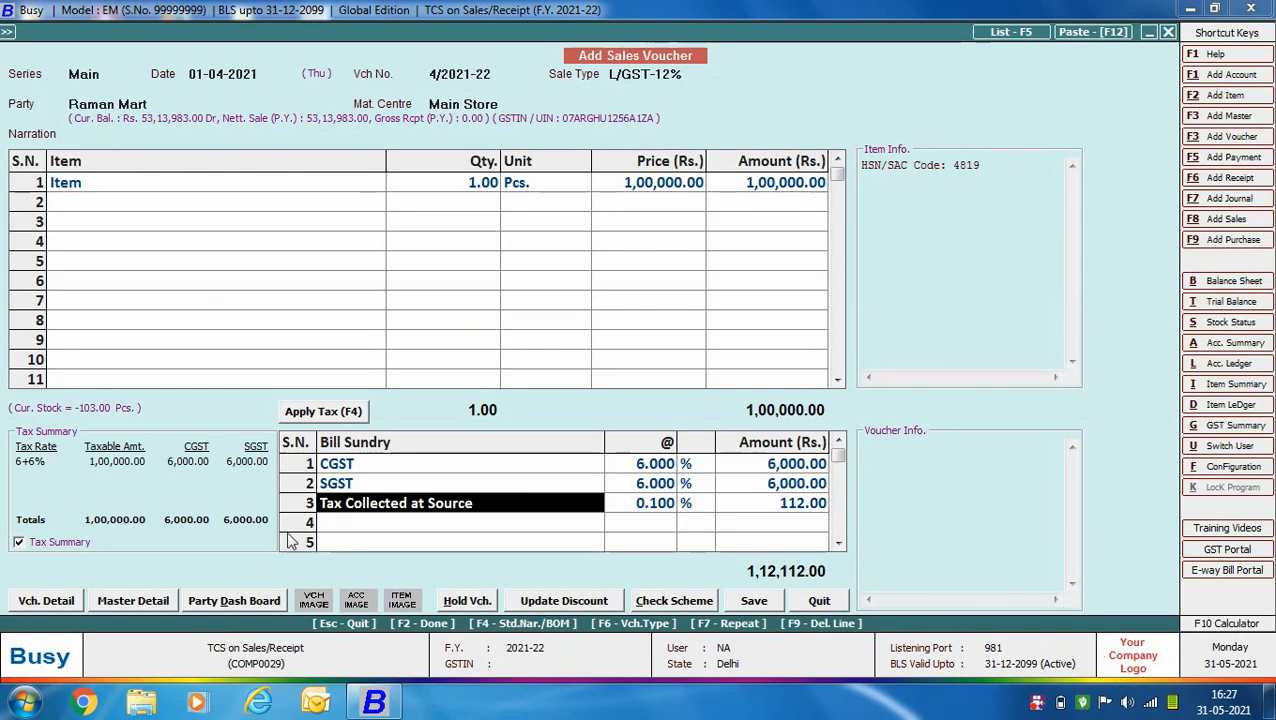
Save the voucher up to its TCS details, keeping collection code R, and take reference number 4/2021-22
click(755, 601)
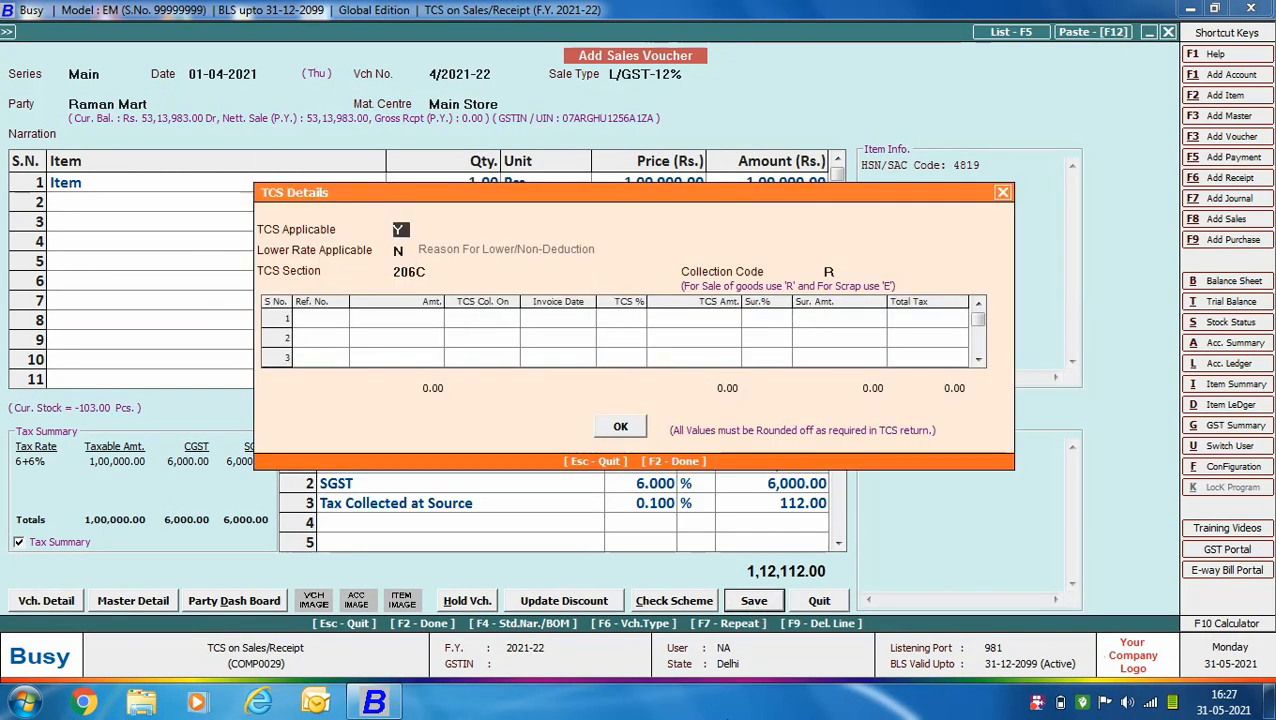
key(Return)
key(Return)
key(Return)
key(Return)
key(Return)
key(Return)
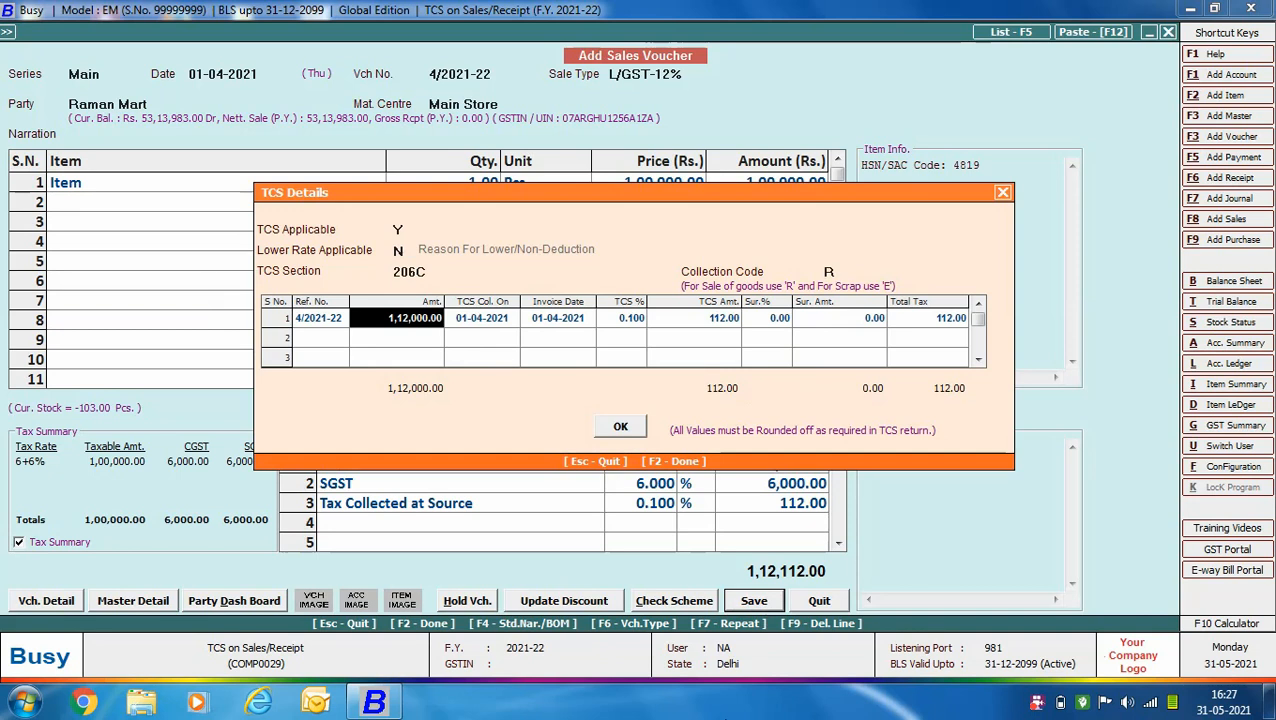
Accept the values in the TCS details row and finish saving the Raman Mart sales voucher
key(Return)
key(Return)
key(Return)
key(Return)
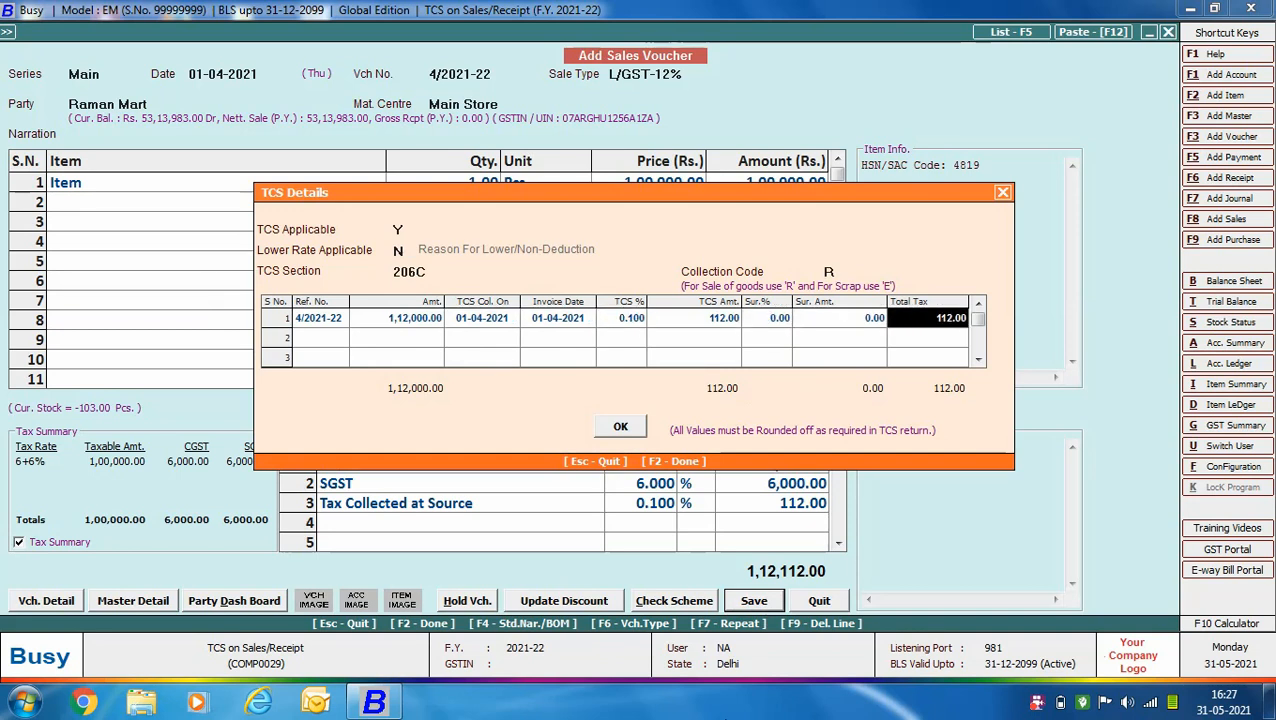
key(F2)
key(F2)
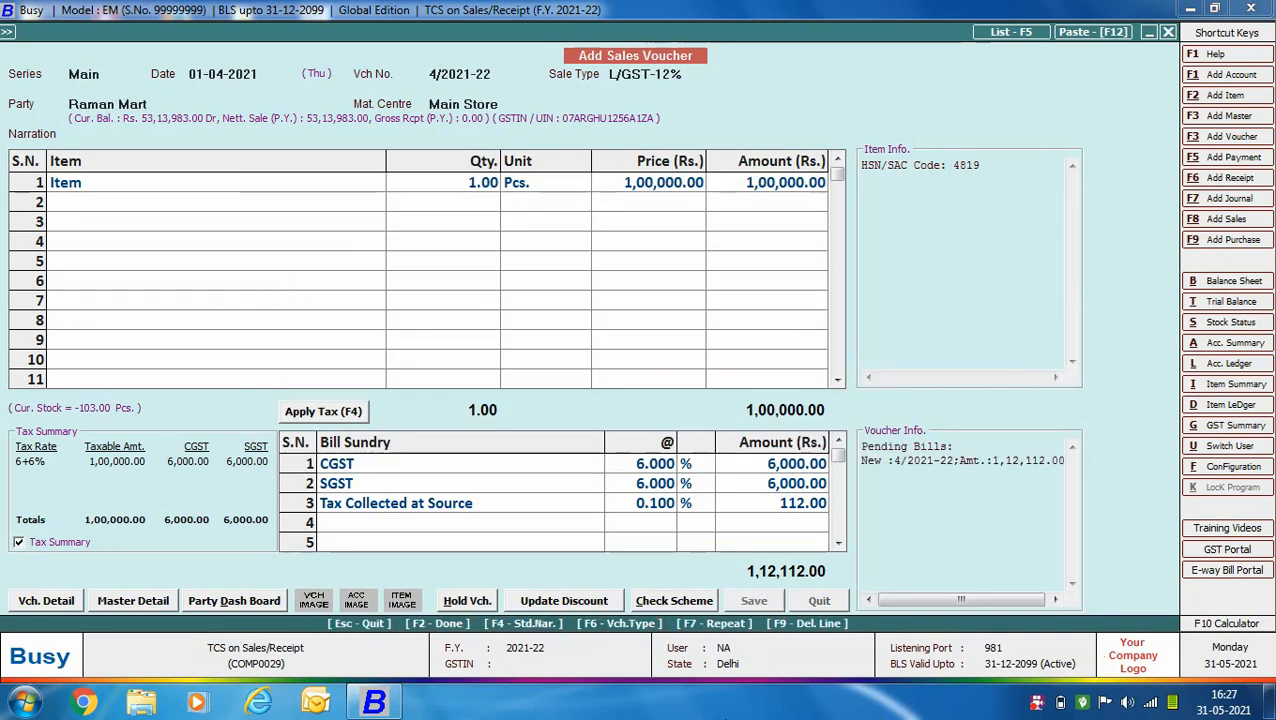
key(Right)
key(Return)
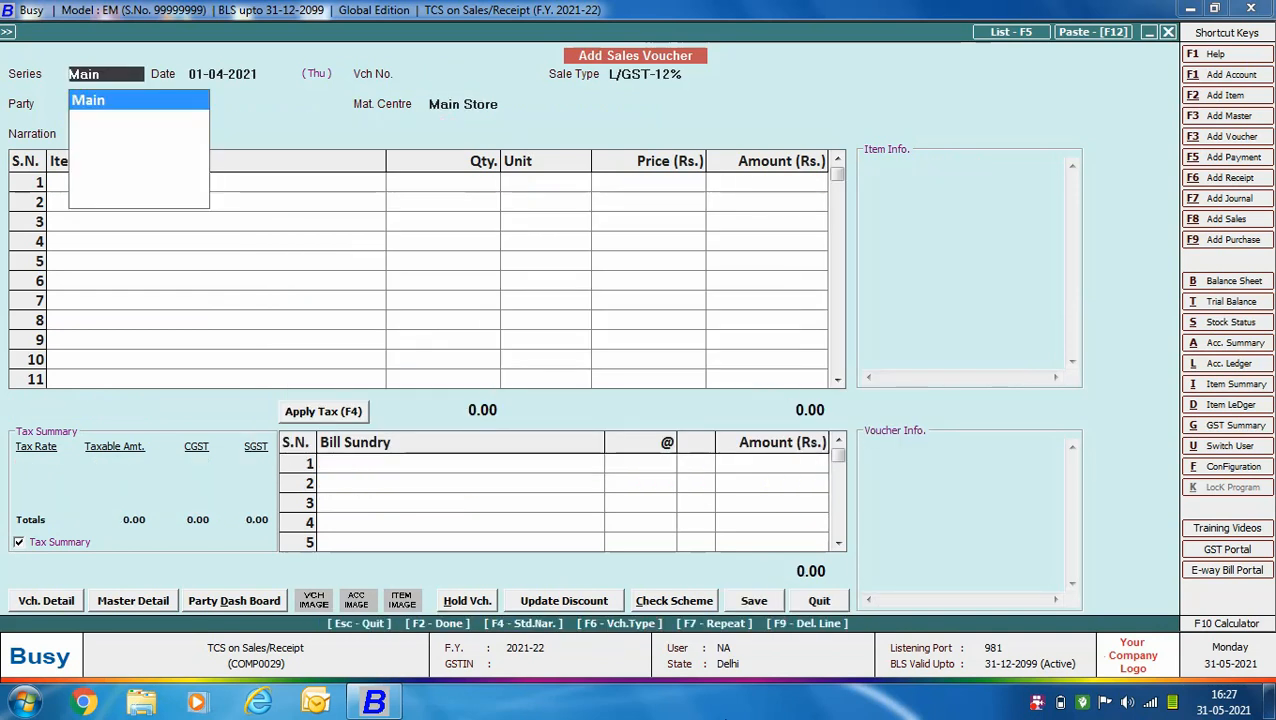
Leave sales entry and start a Main series receipt voucher dated 10-04-2021 with GST nature Not Applicable and a credit first row
key(Escape)
key(Escape)
click(222, 187)
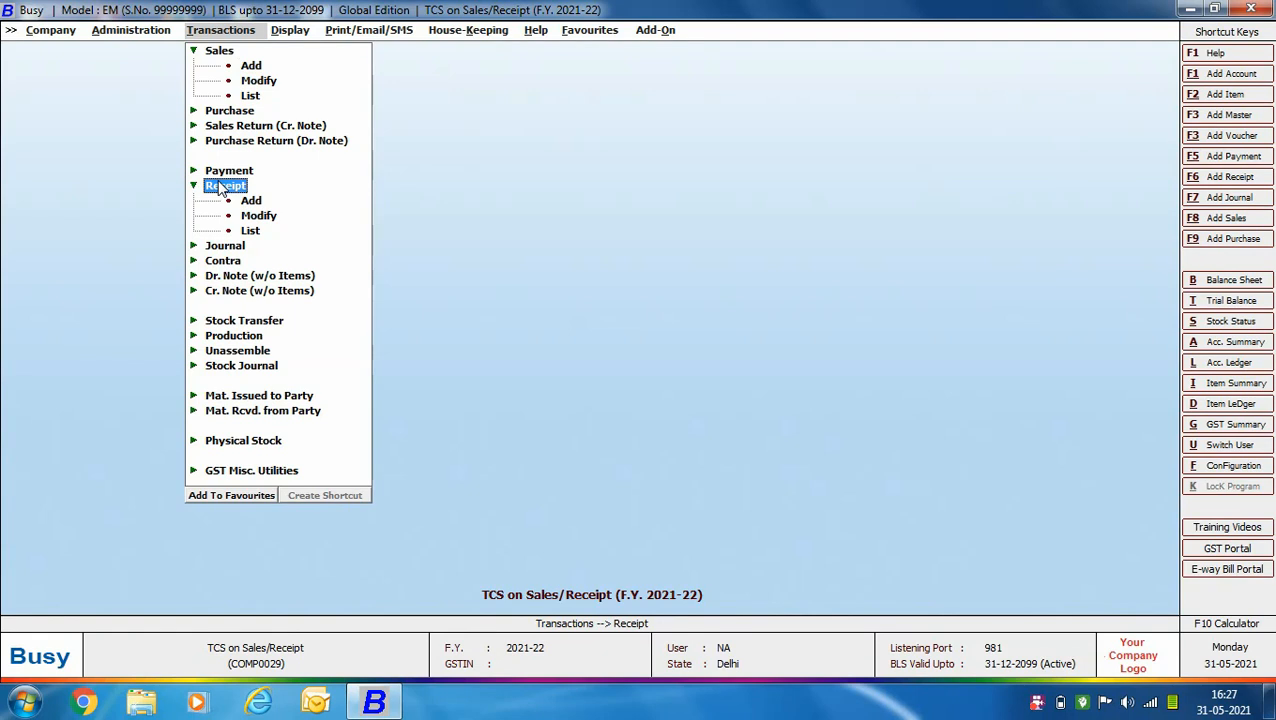
click(244, 202)
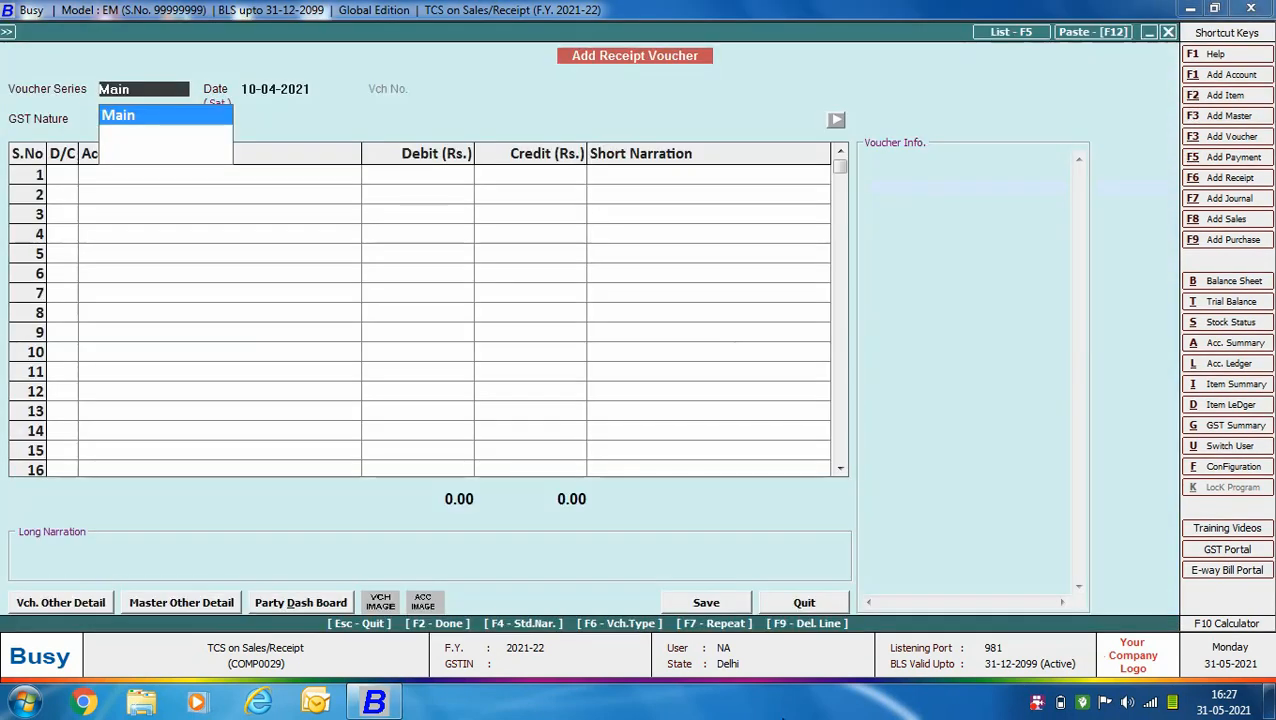
key(Return)
key(Return)
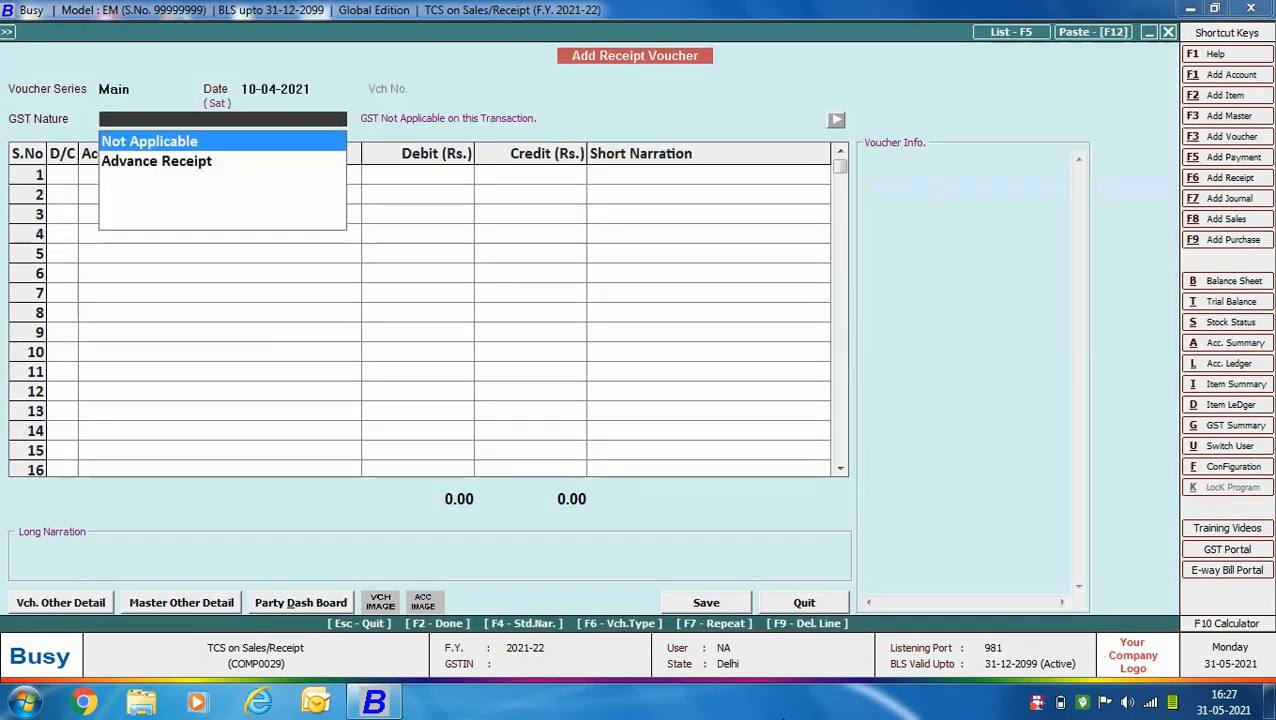
key(Return)
key(Return)
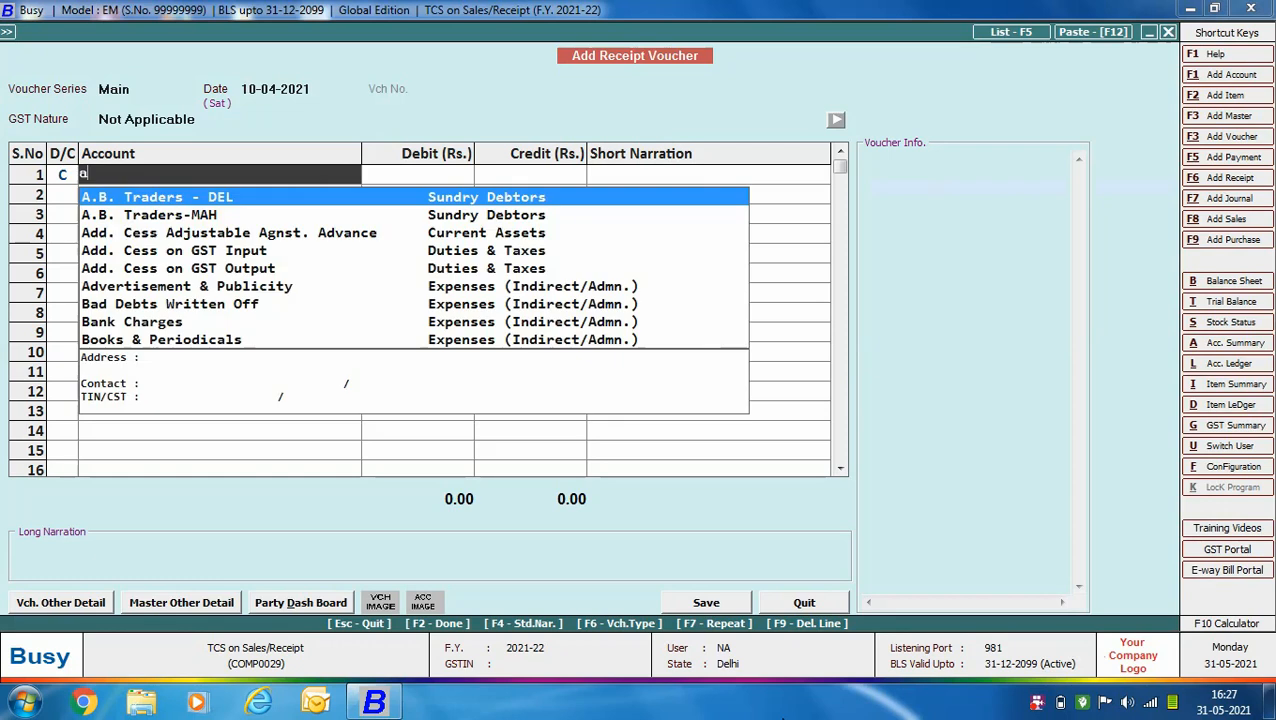
Credit A.B. Traders - DEL with 5,00,000 and debit HDFC Bank with the same amount
text(ab)
key(Return)
text(5,00,000)
key(Return)
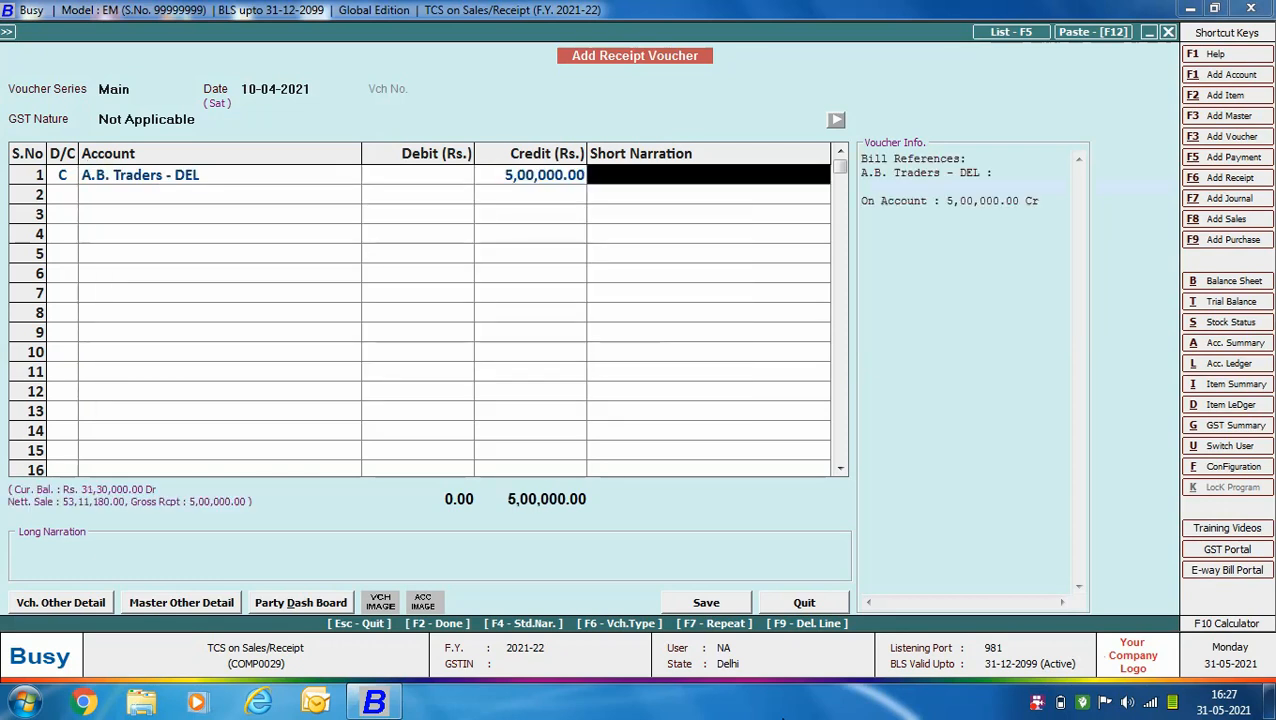
key(Return)
key(Return)
key(Return)
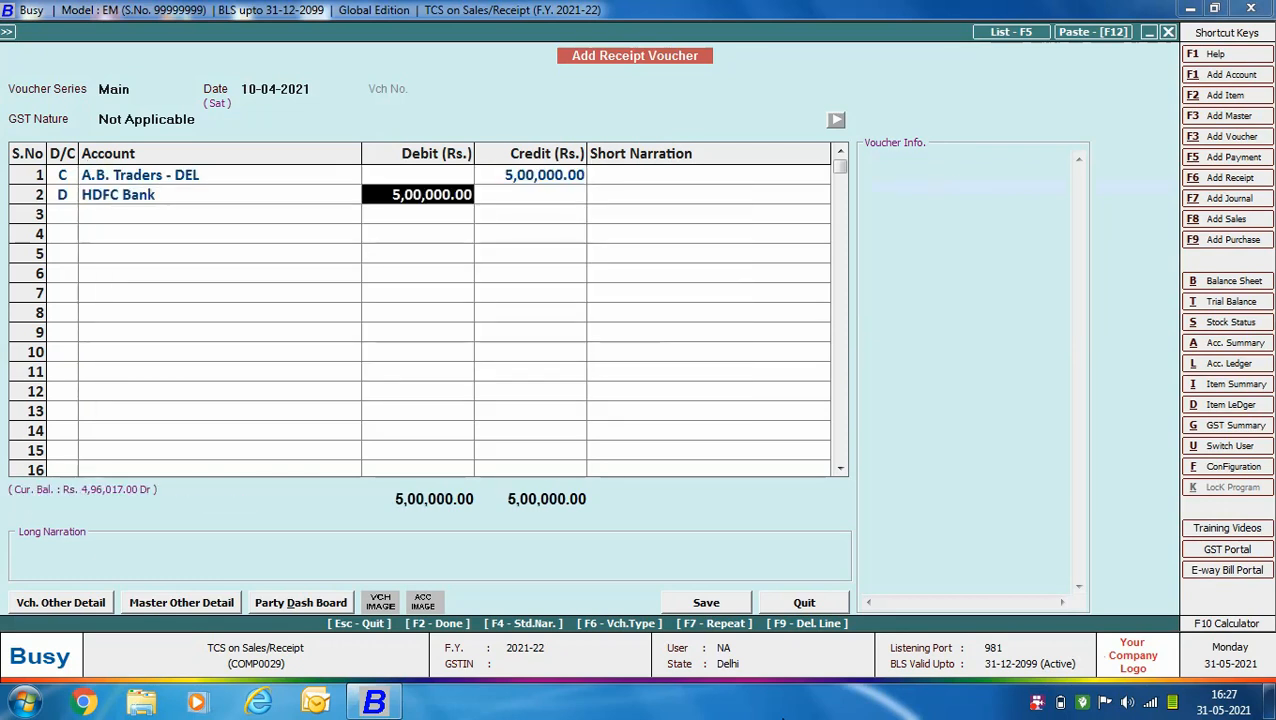
Accept applying TCS to the receipt and save up to its TCS details, keeping TCS applicable, section 206C and collection code R
key(Return)
key(Return)
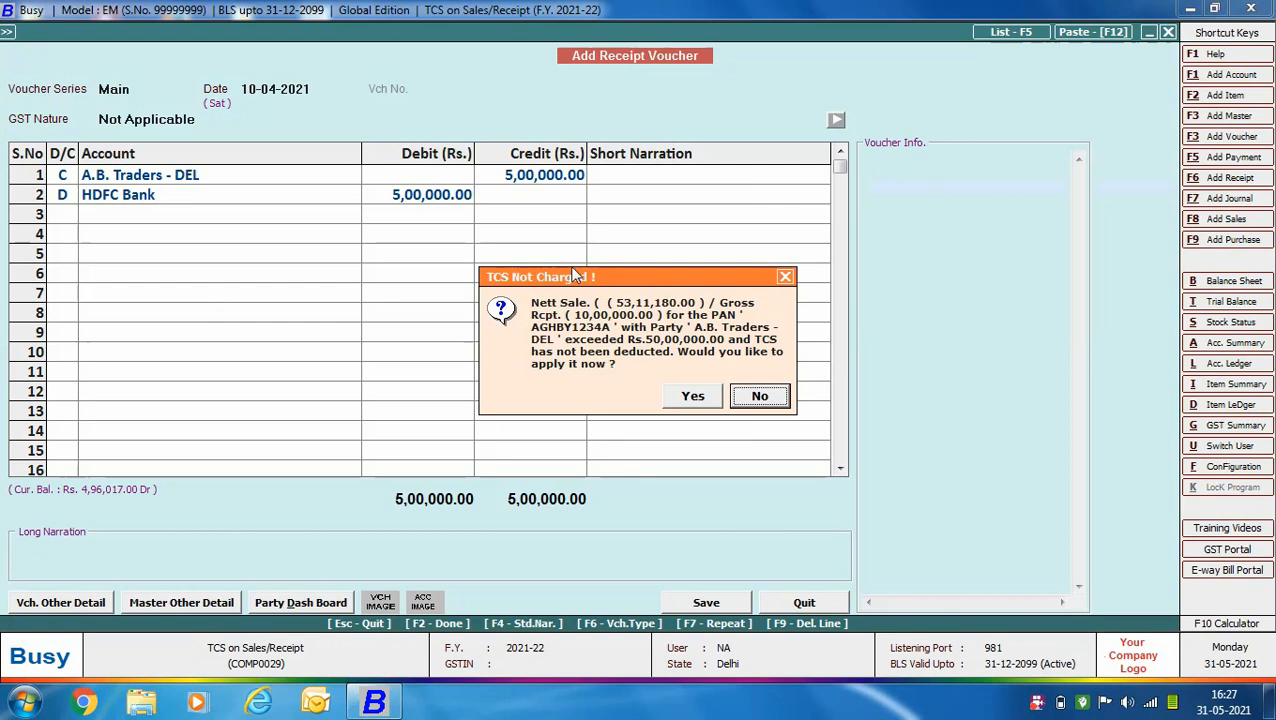
click(692, 397)
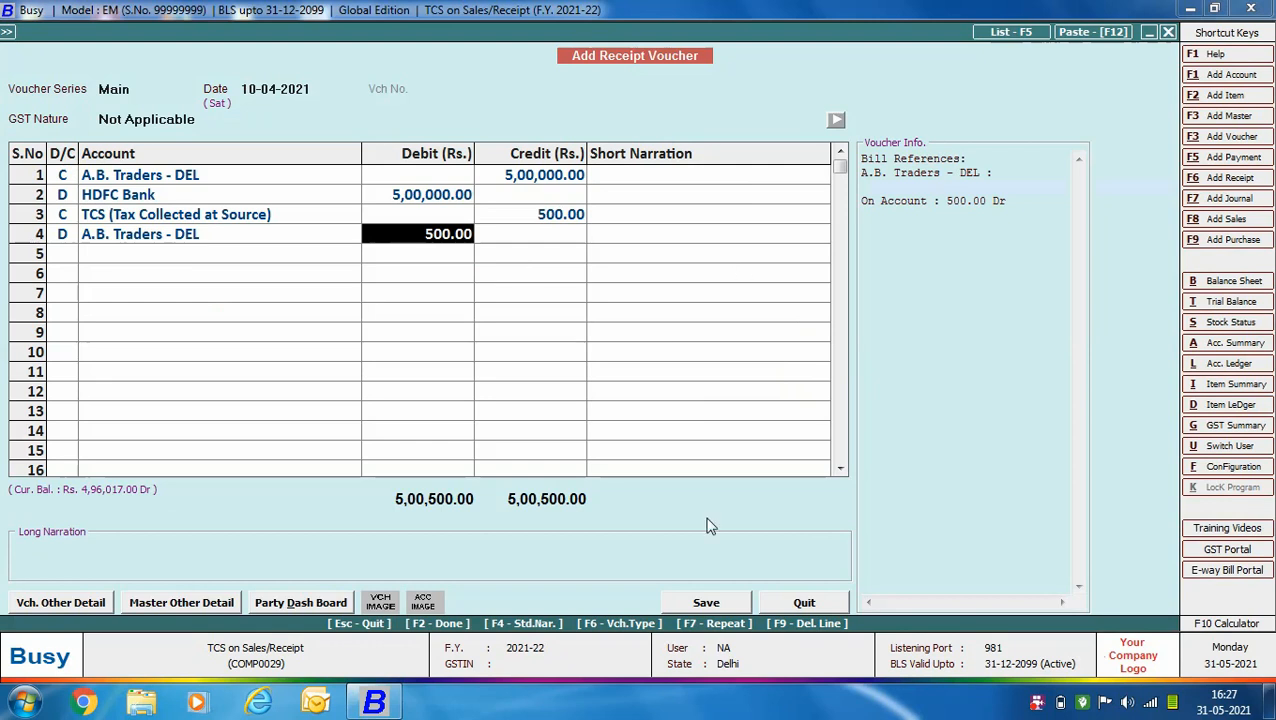
click(708, 601)
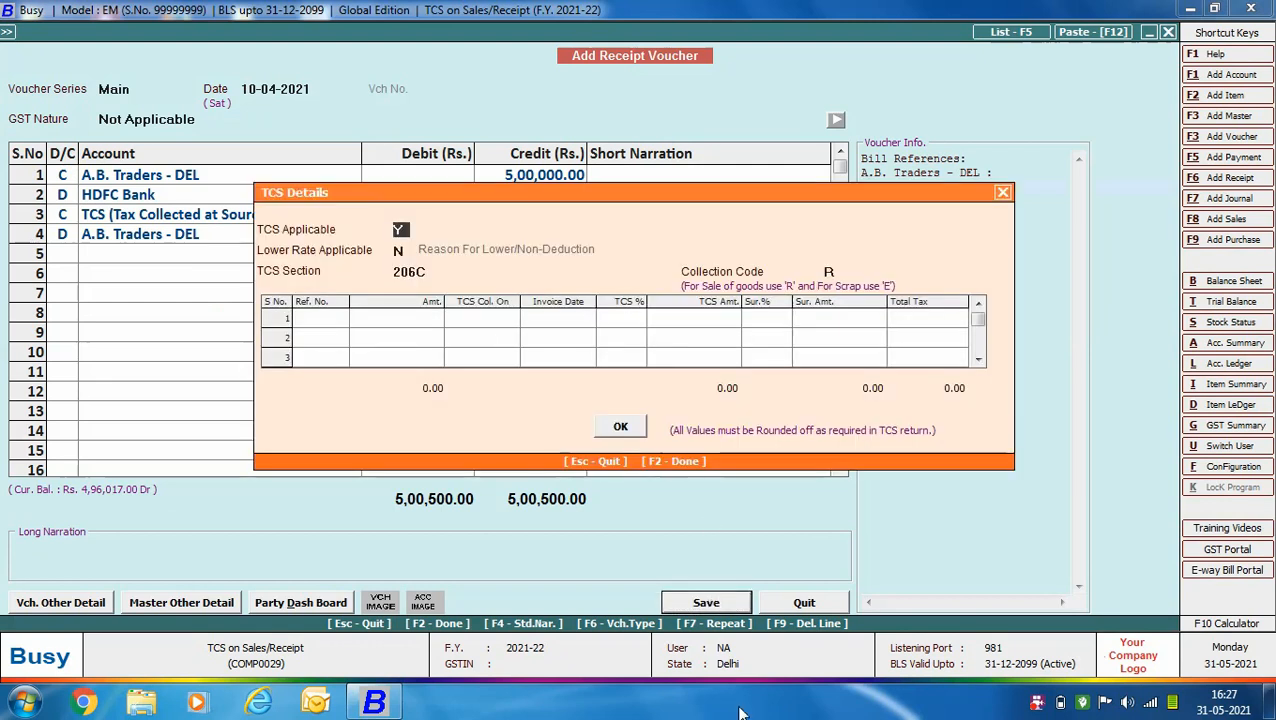
key(Return)
key(Return)
key(Return)
key(Return)
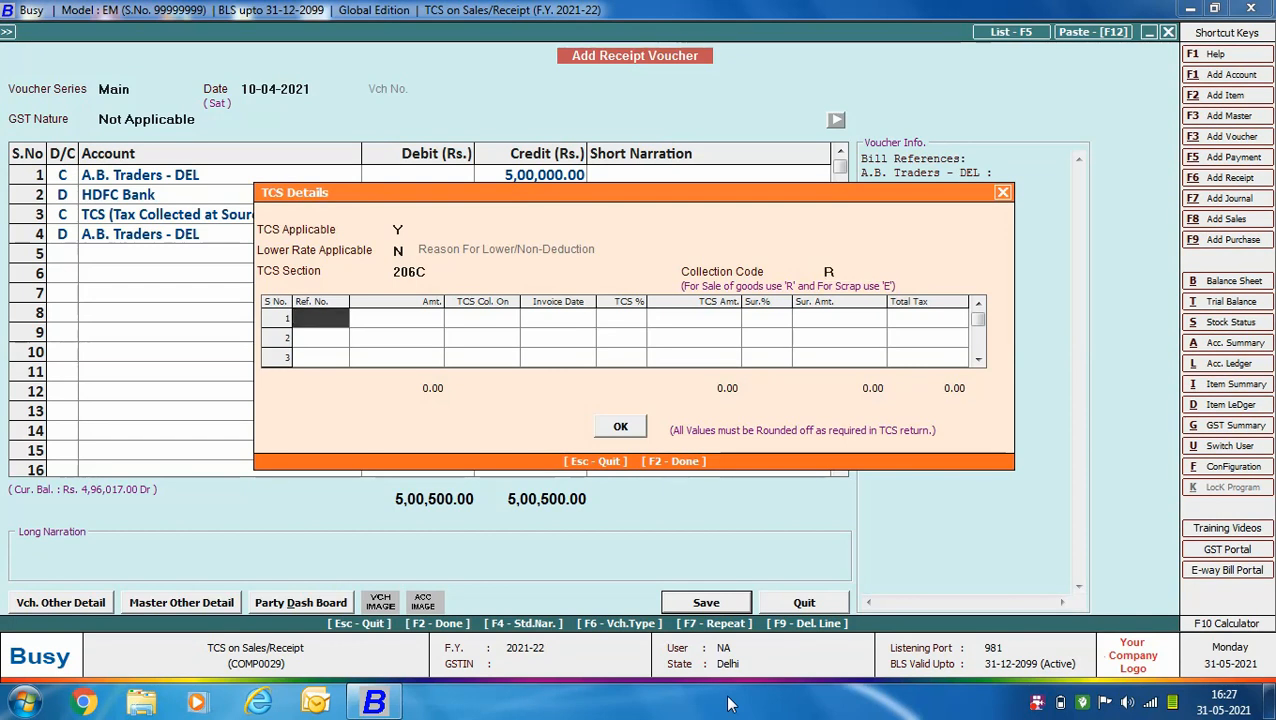
Enter reference number RV/201 in the TCS details, accept the row's remaining values, and save the receipt voucher
text(RV/201)
key(Return)
key(Return)
key(Return)
key(Return)
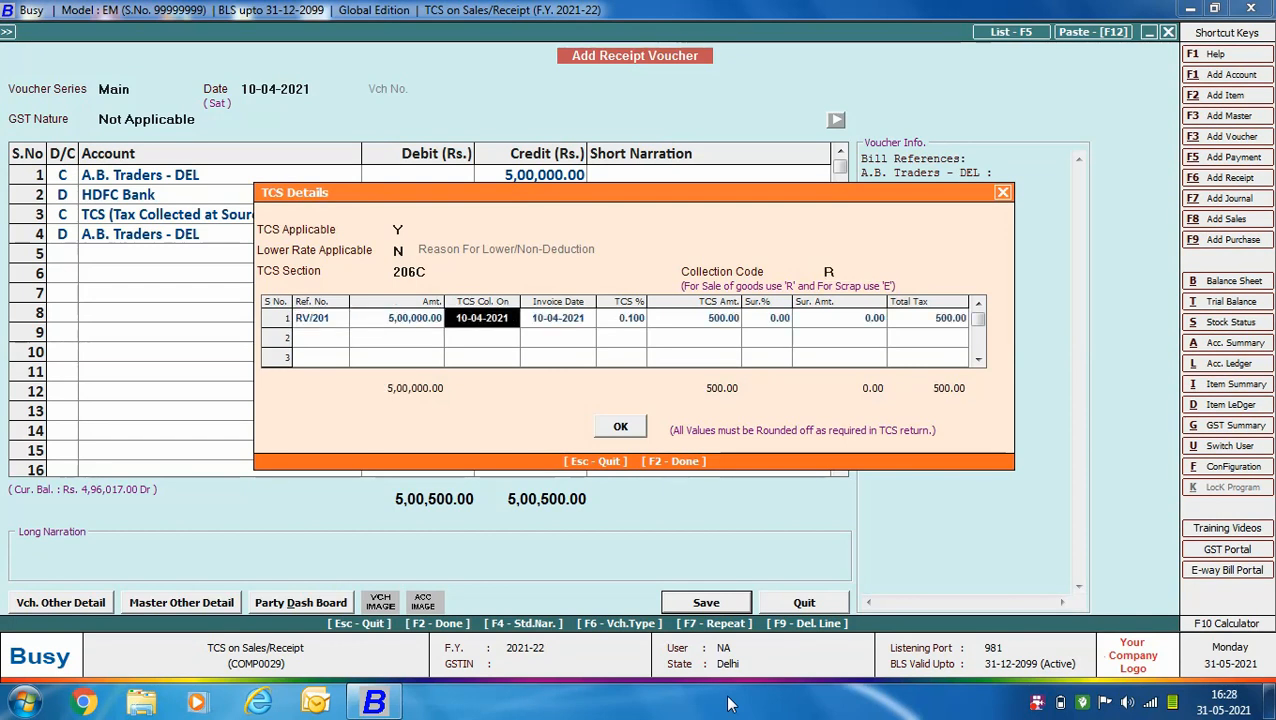
key(Return)
key(Return)
key(Return)
key(Return)
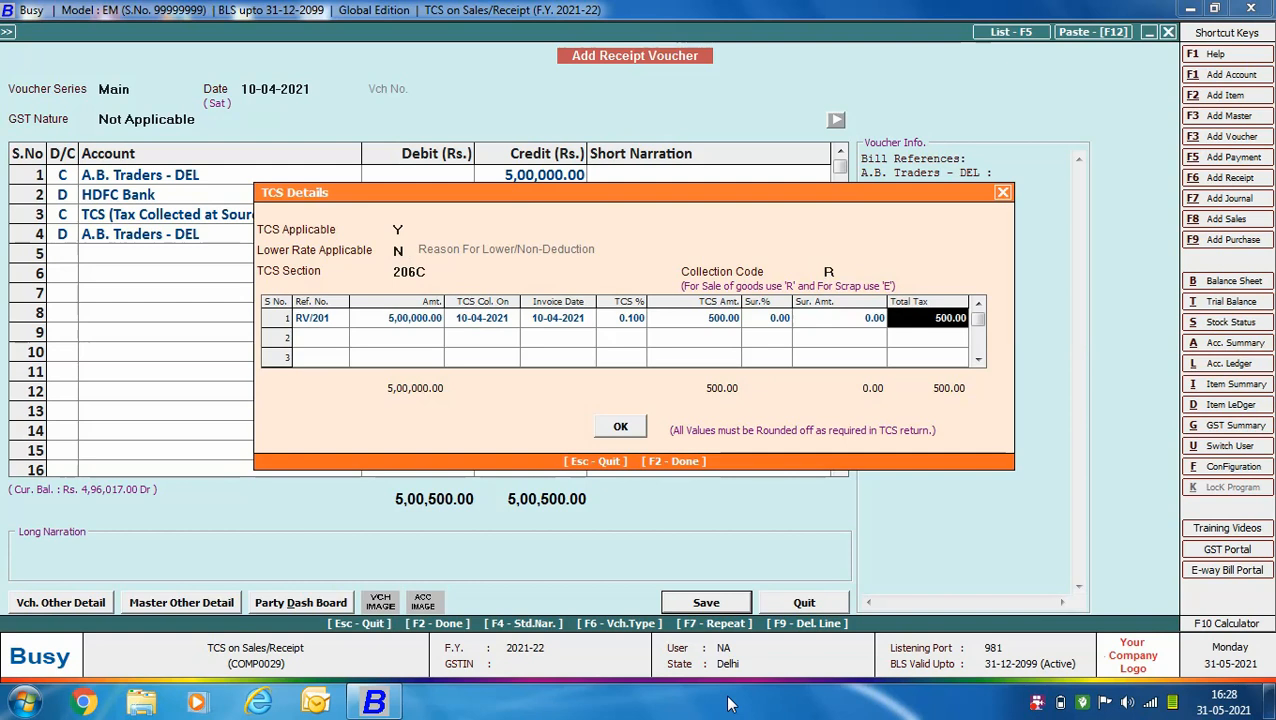
key(F2)
key(F2)
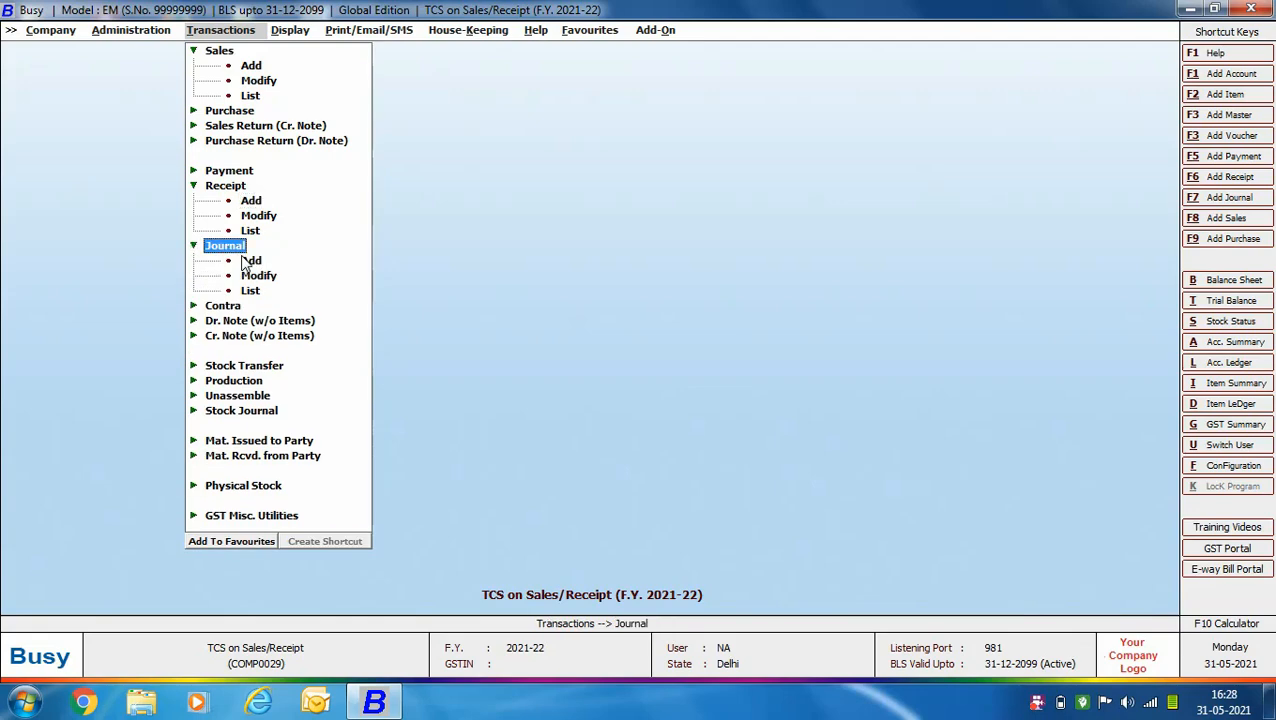
Start a Main series journal voucher dated 10-05-2021 with GST nature Not Applicable and a debit first row
click(250, 261)
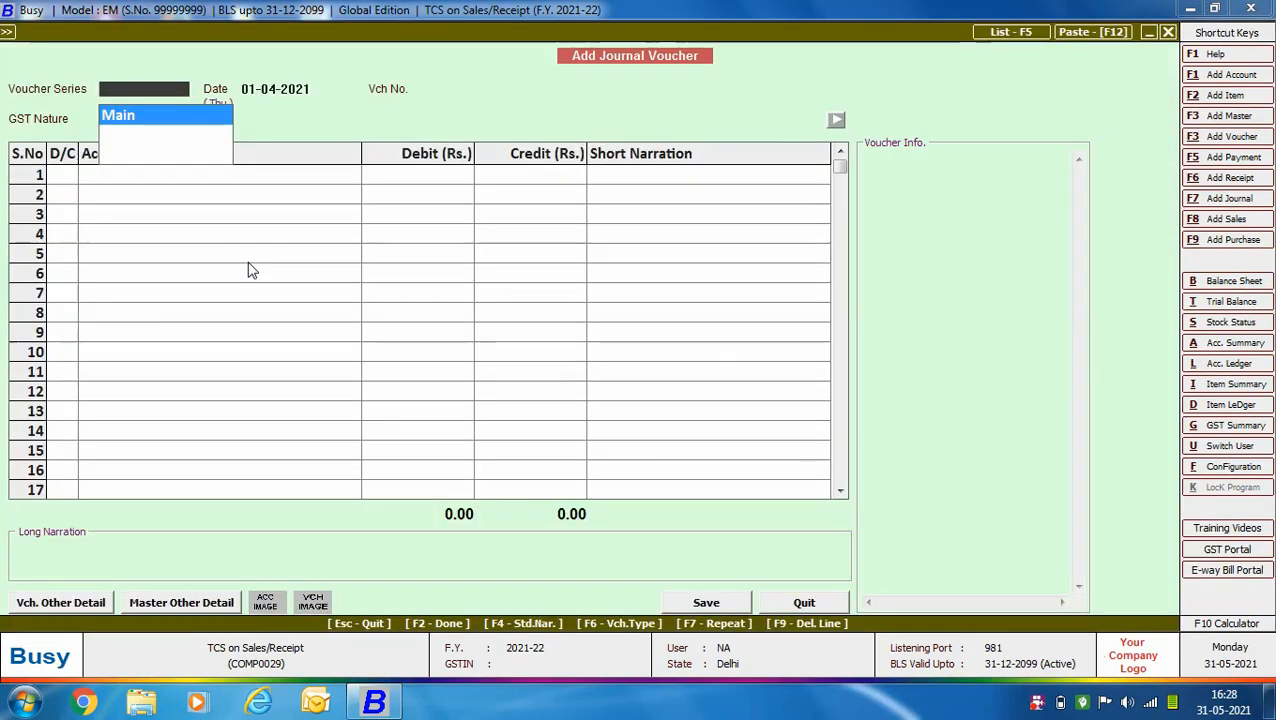
key(Return)
text(10-05)
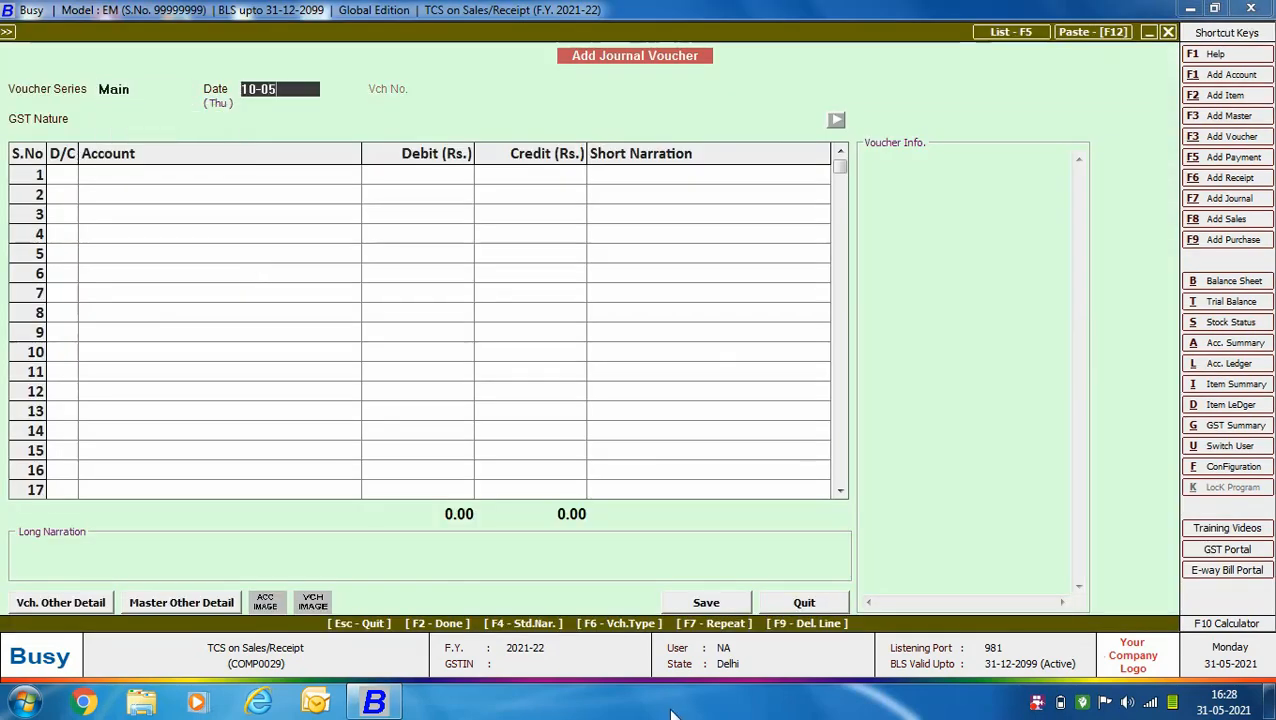
key(Return)
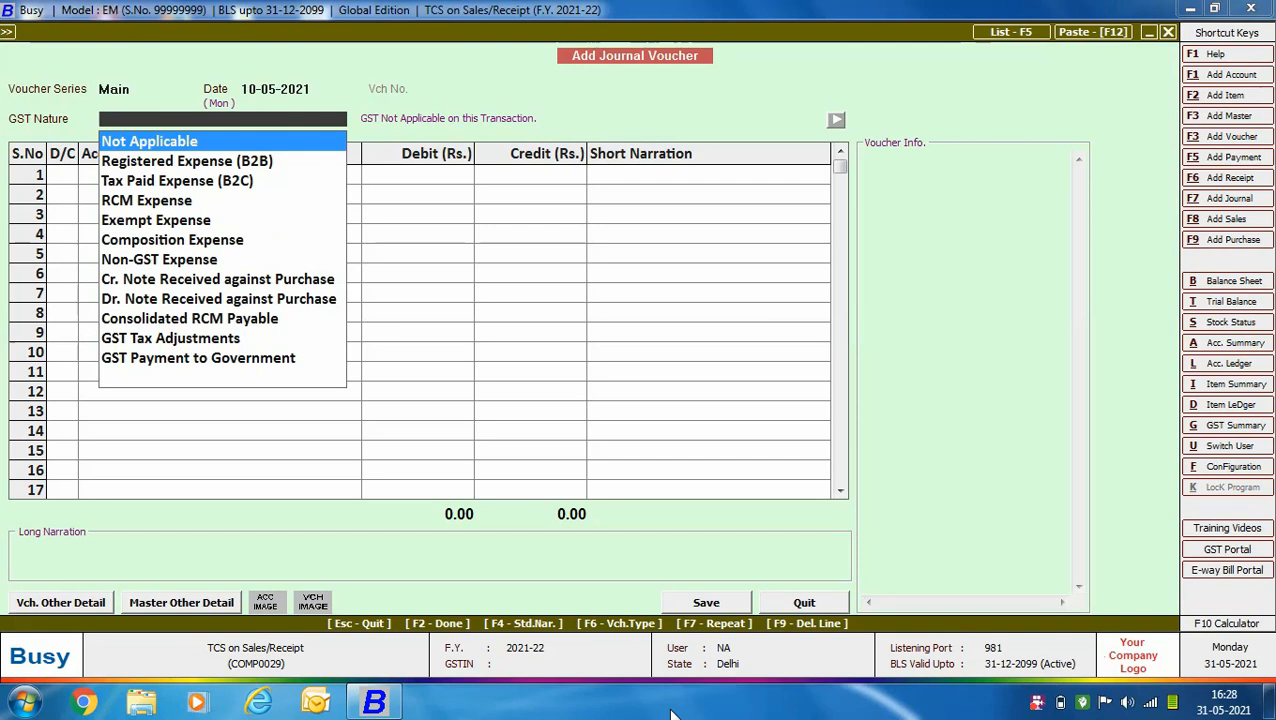
key(Return)
key(Return)
Debit the Sales account with 10,00,000 in the first row of the journal voucher
text(sa)
key(Down)
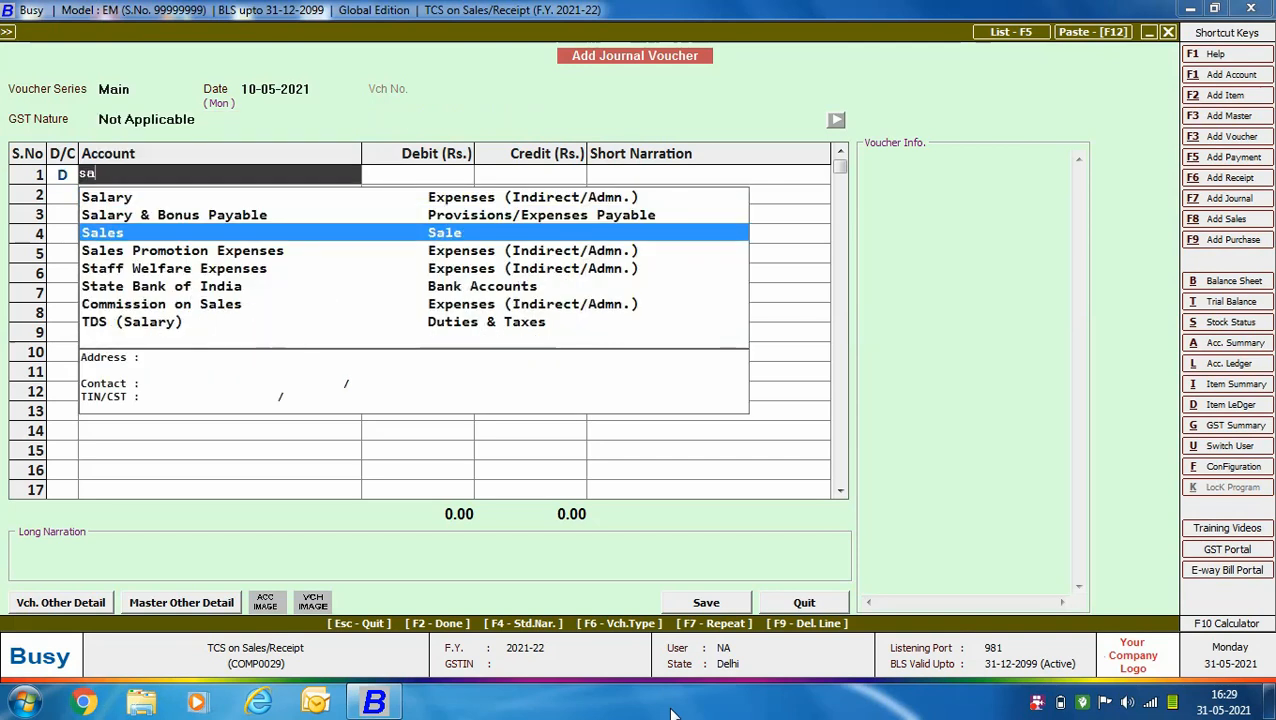
key(Return)
text(1000000)
key(Return)
key(Return)
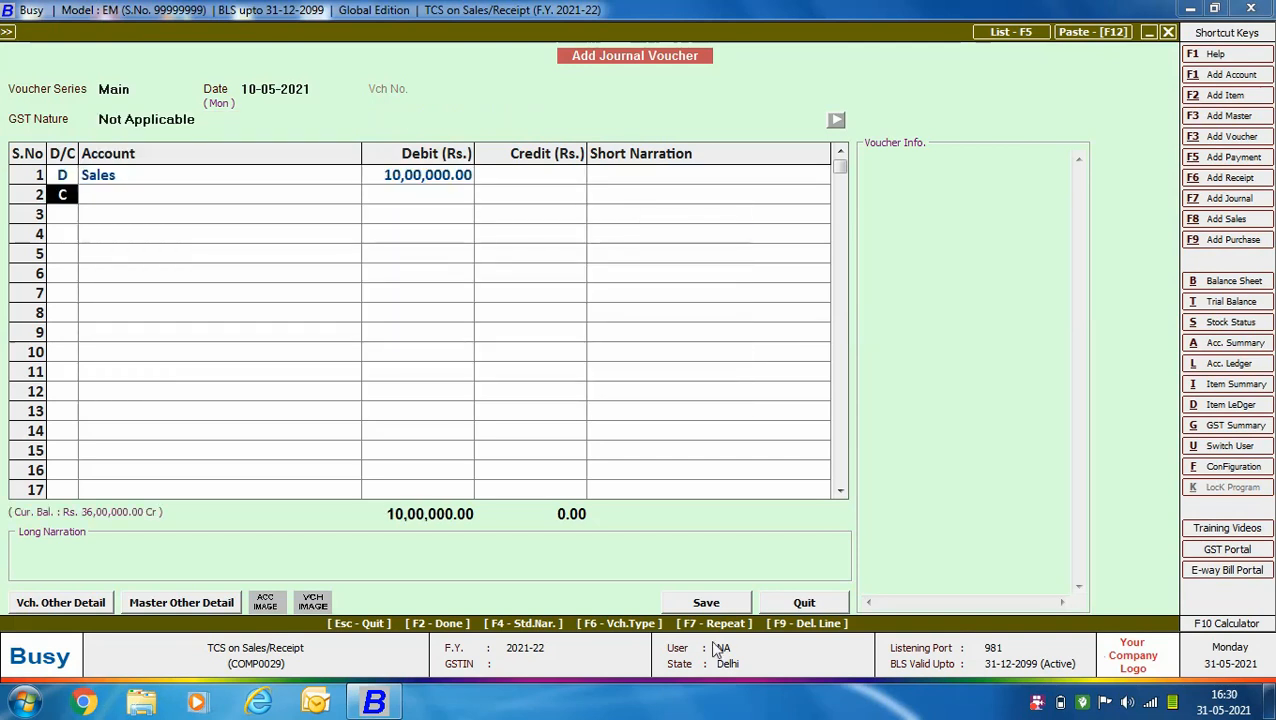
Debit IGST Output with 1,80,000 in the second row
text(d)
key(Return)
text(igs)
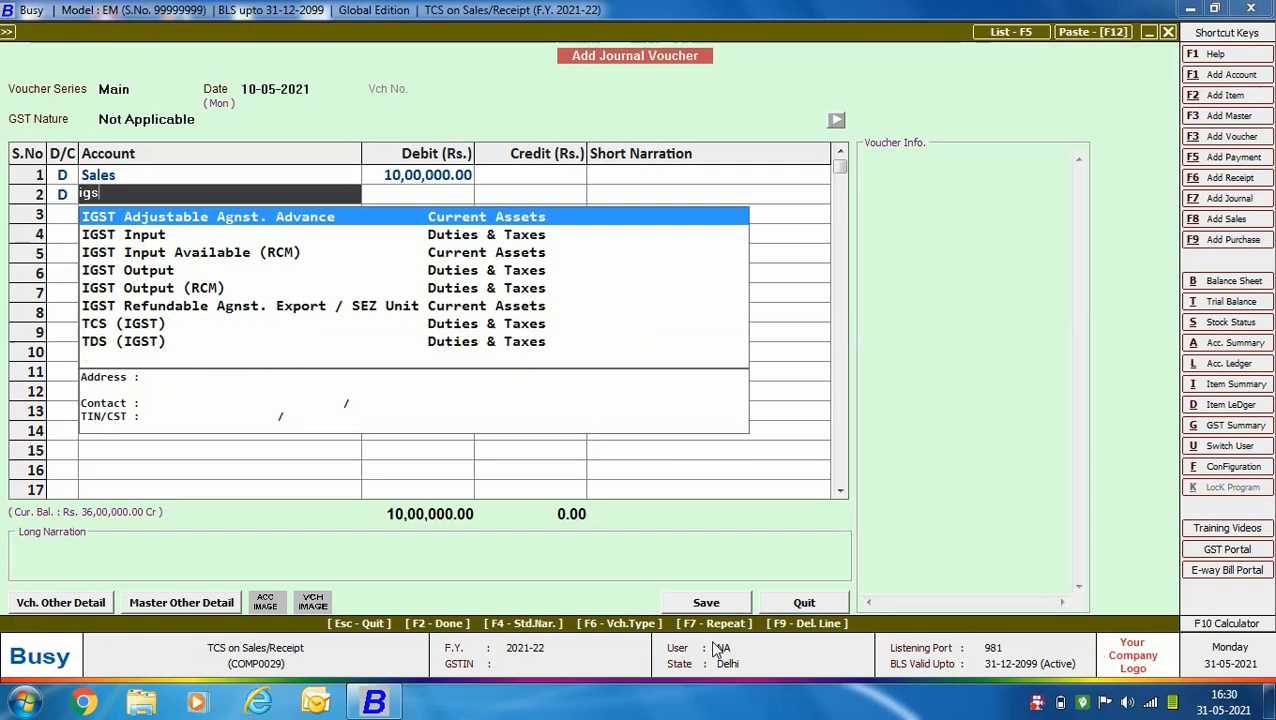
key(Down)
key(Down)
key(Down)
key(Return)
text(180000)
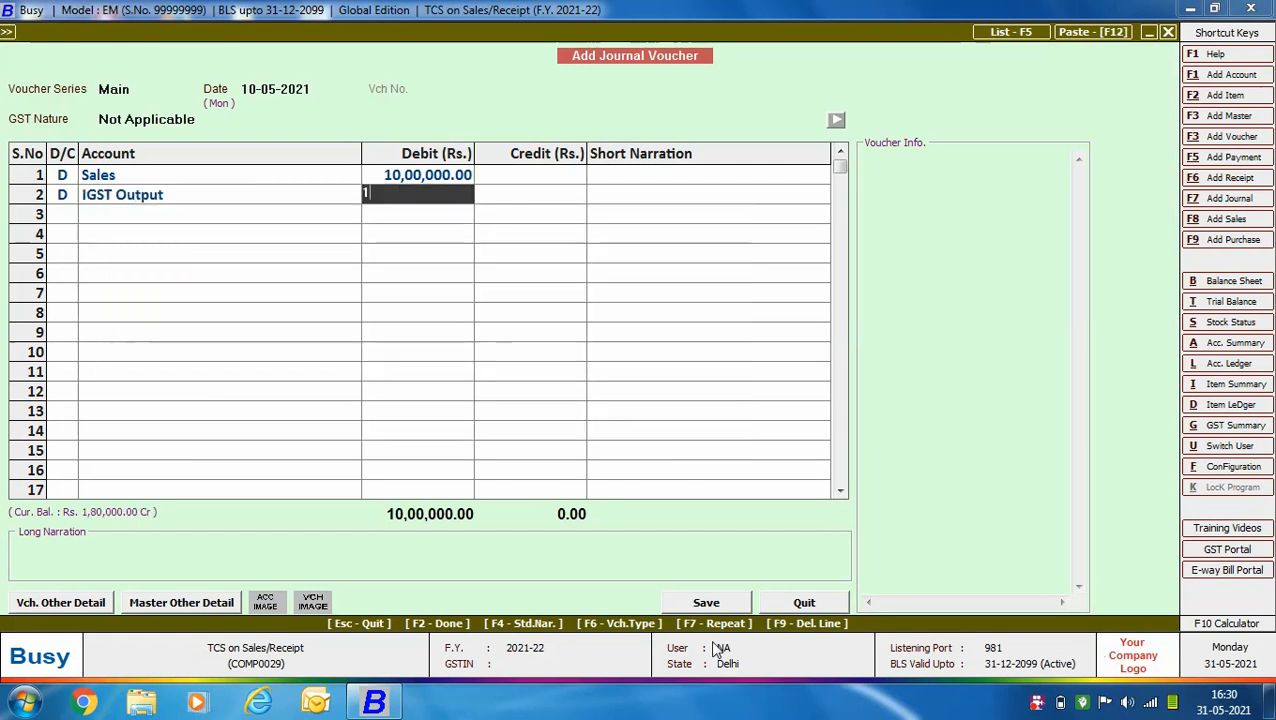
key(Return)
key(Return)
Debit TCS (Tax Collected at Source) with 1,180 in the third row
text(d)
key(Return)
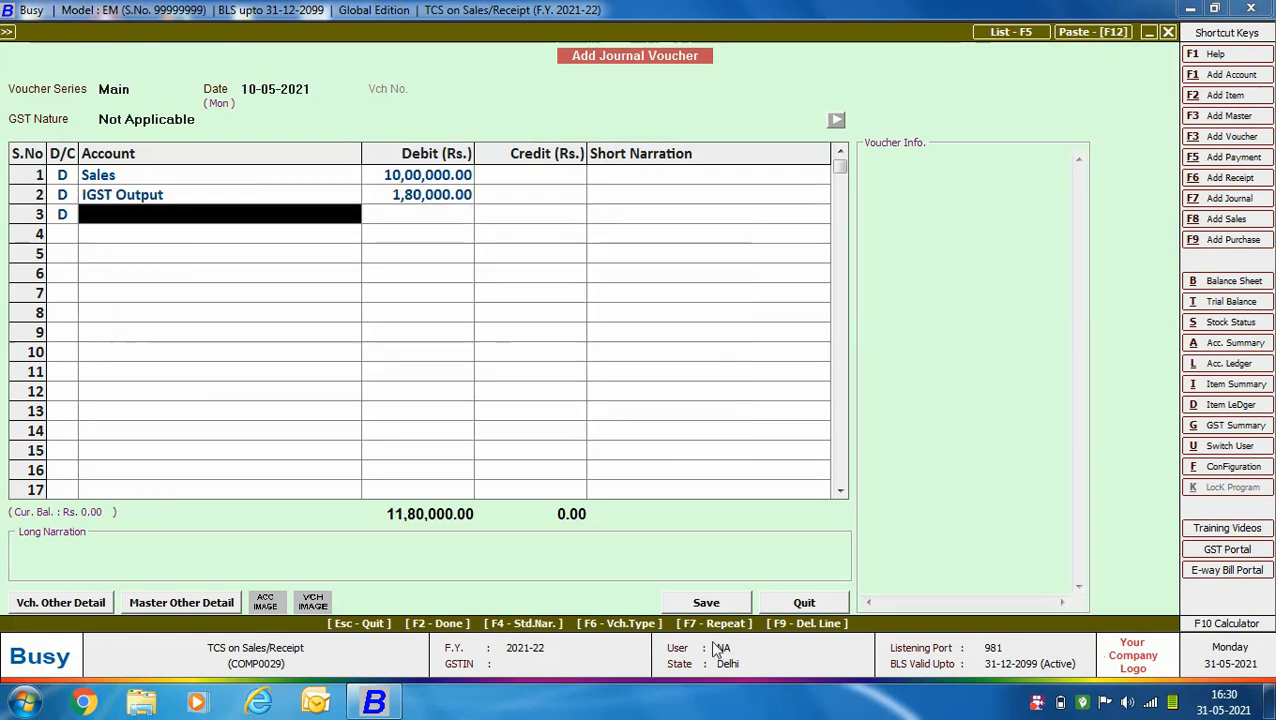
text(tc)
key(Down)
key(Down)
key(Down)
key(Return)
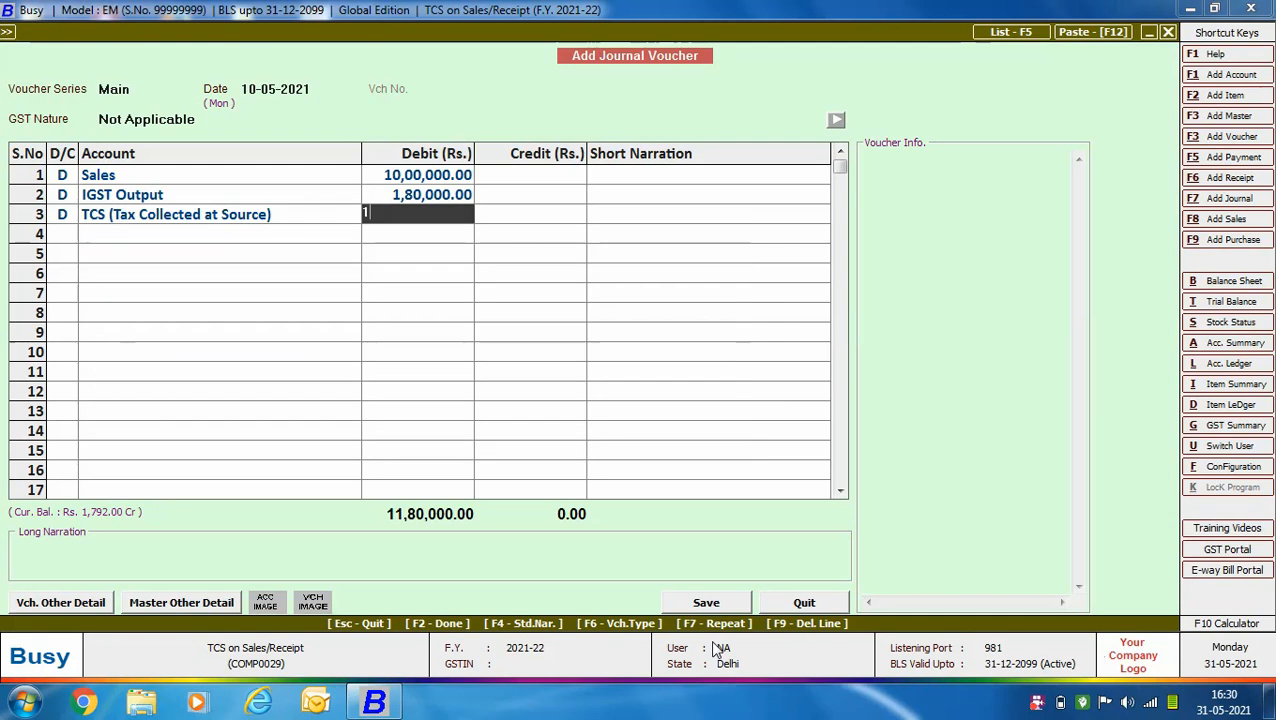
key(Return)
key(Return)
Credit A.B. Traders-MAH with 11,81,180 in the fourth row and proceed to the TCS reversal details
key(Return)
text(ab)
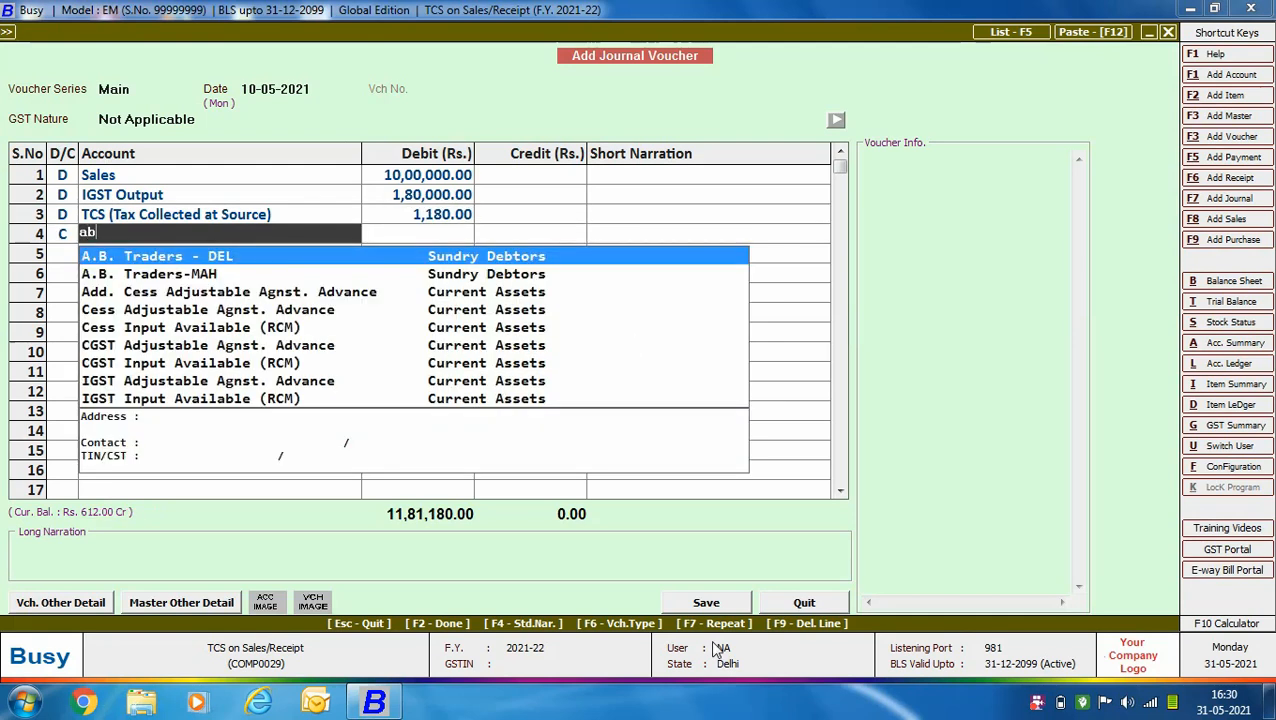
key(Down)
key(Return)
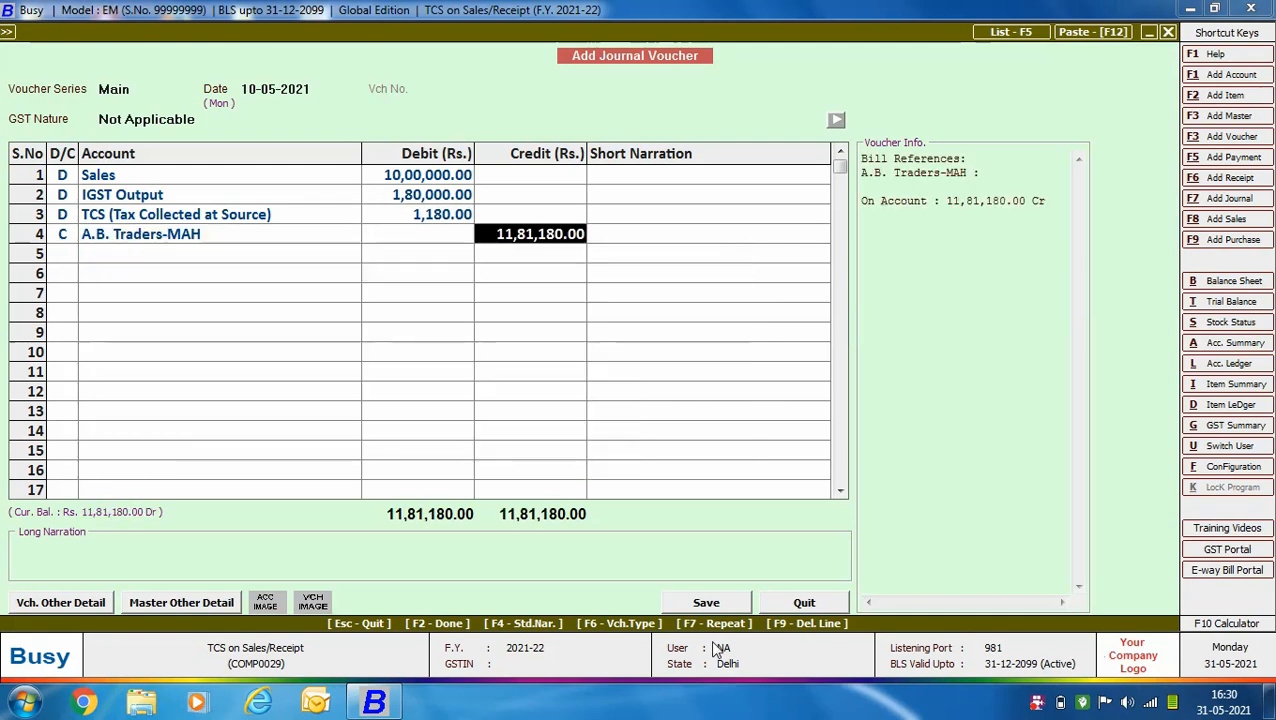
key(Return)
key(Return)
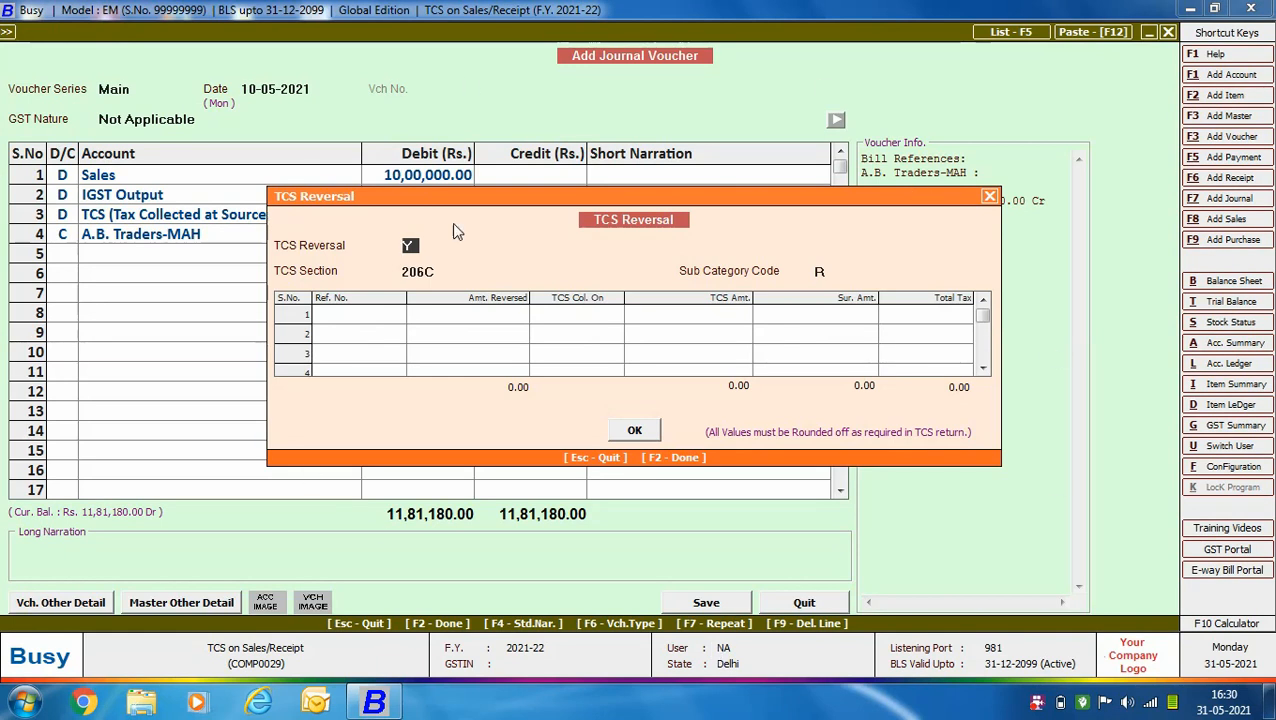
Reverse the TCS under section 206C, code R, against reference 3/2021-22 with its full amounts, and save the journal voucher
key(Return)
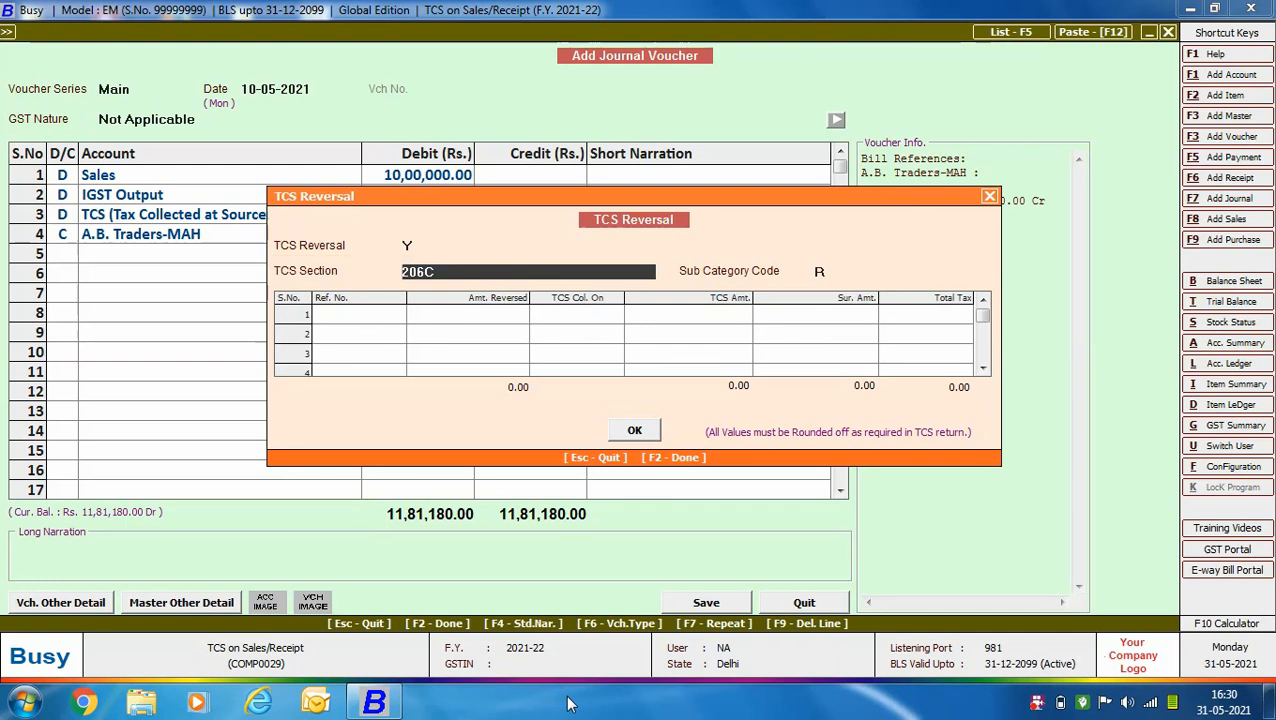
key(Return)
key(Return)
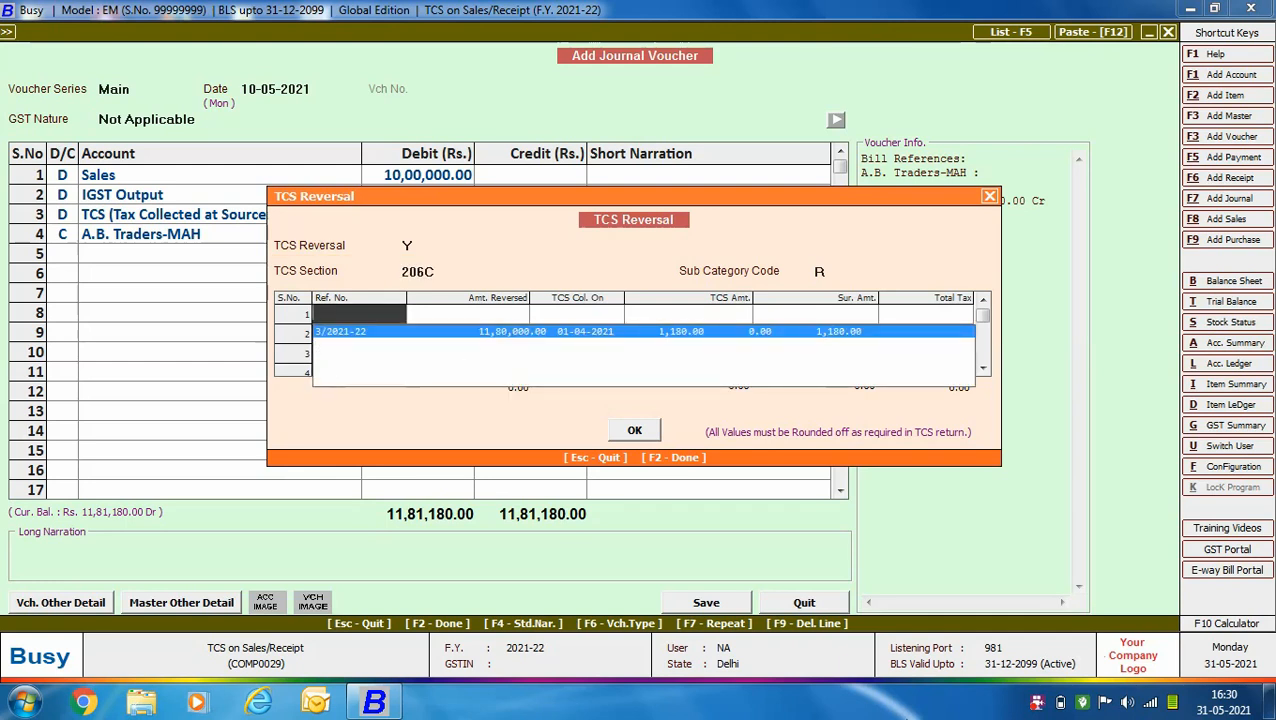
key(Return)
key(Return)
key(Return)
key(Return)
key(Return)
key(Return)
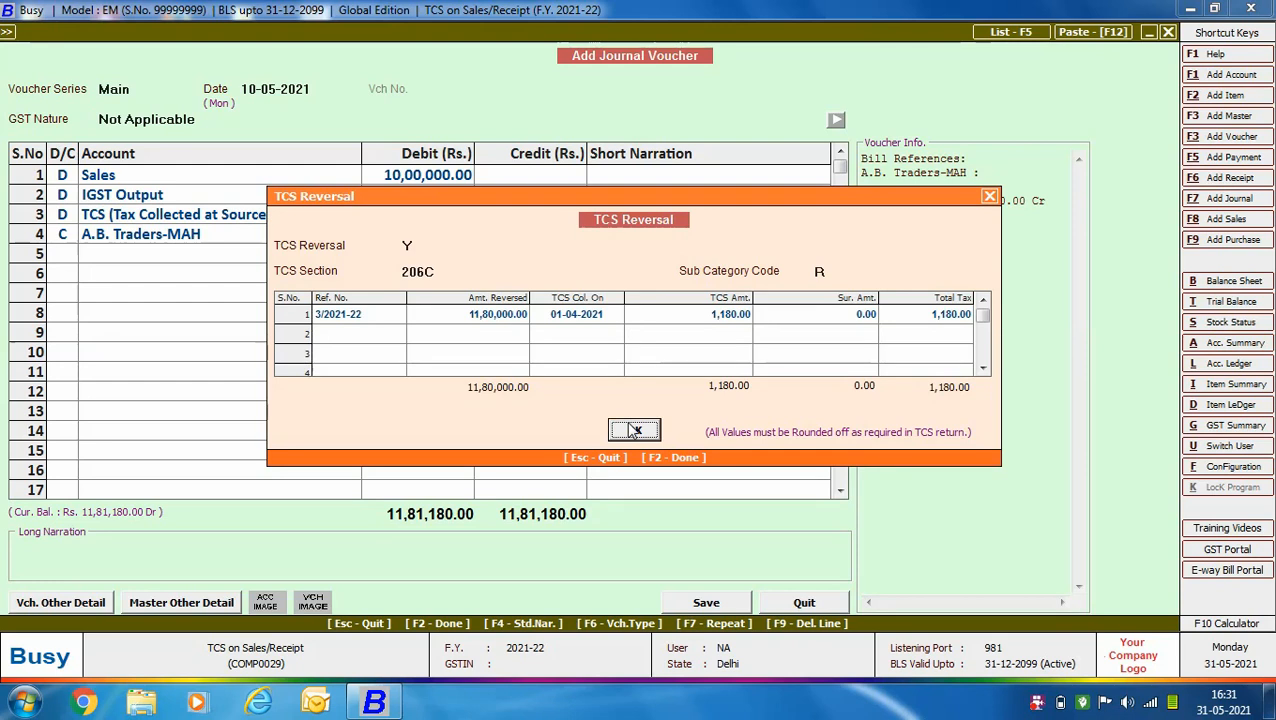
click(634, 430)
click(678, 392)
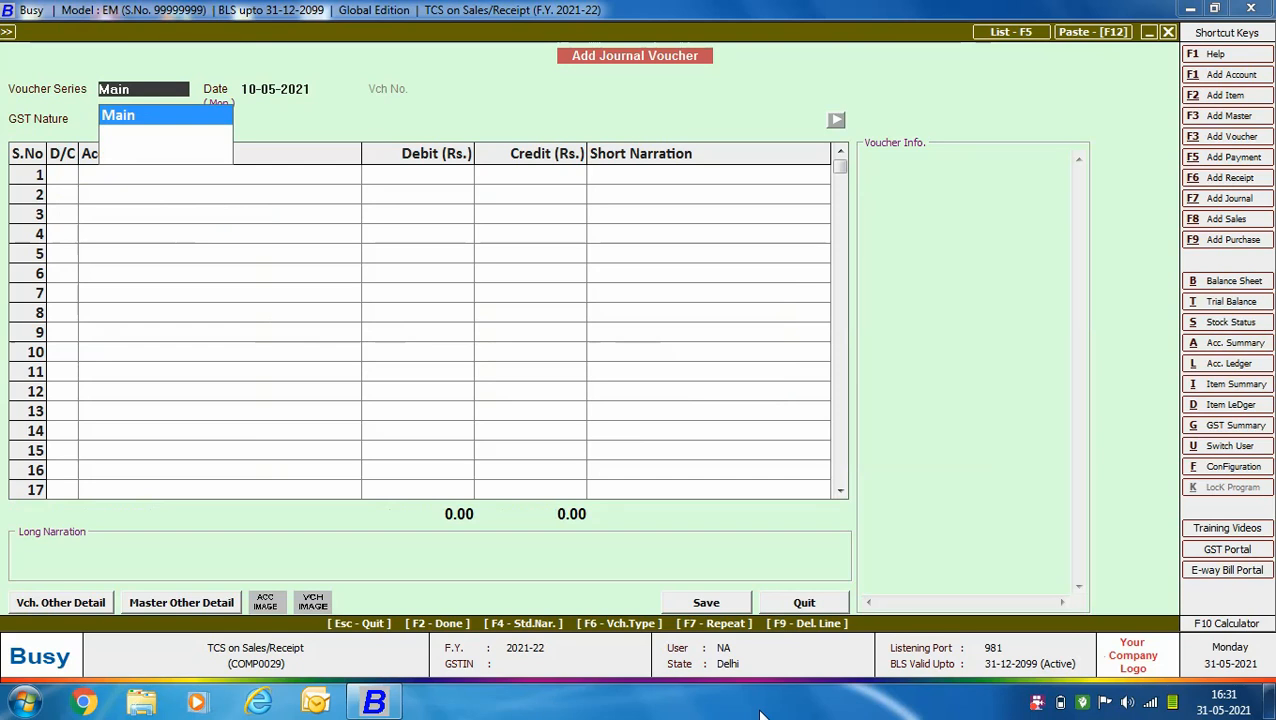
Begin another Main series journal voucher dated 05-07-2021 with GST nature Not Applicable and a debit first row
key(Return)
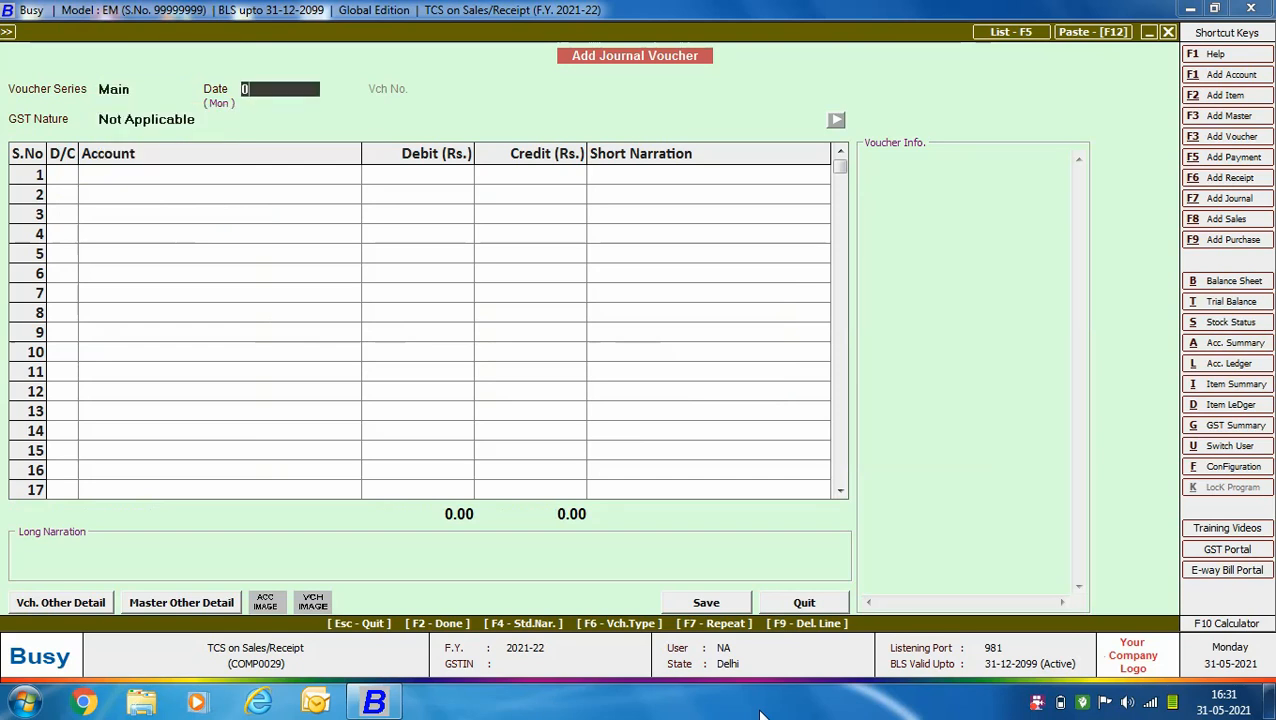
text(05-07)
key(Return)
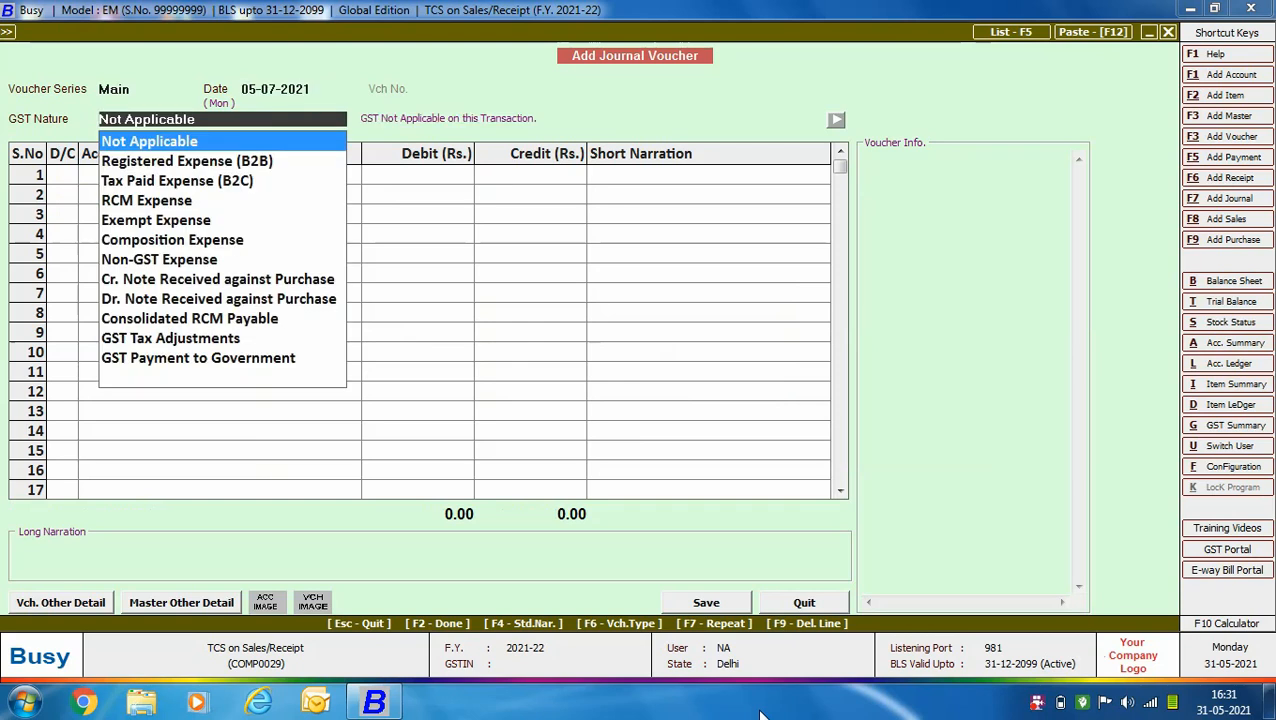
key(Return)
key(Return)
Debit TCS (Tax Collected at Source) with 612 in the first row
text(tc)
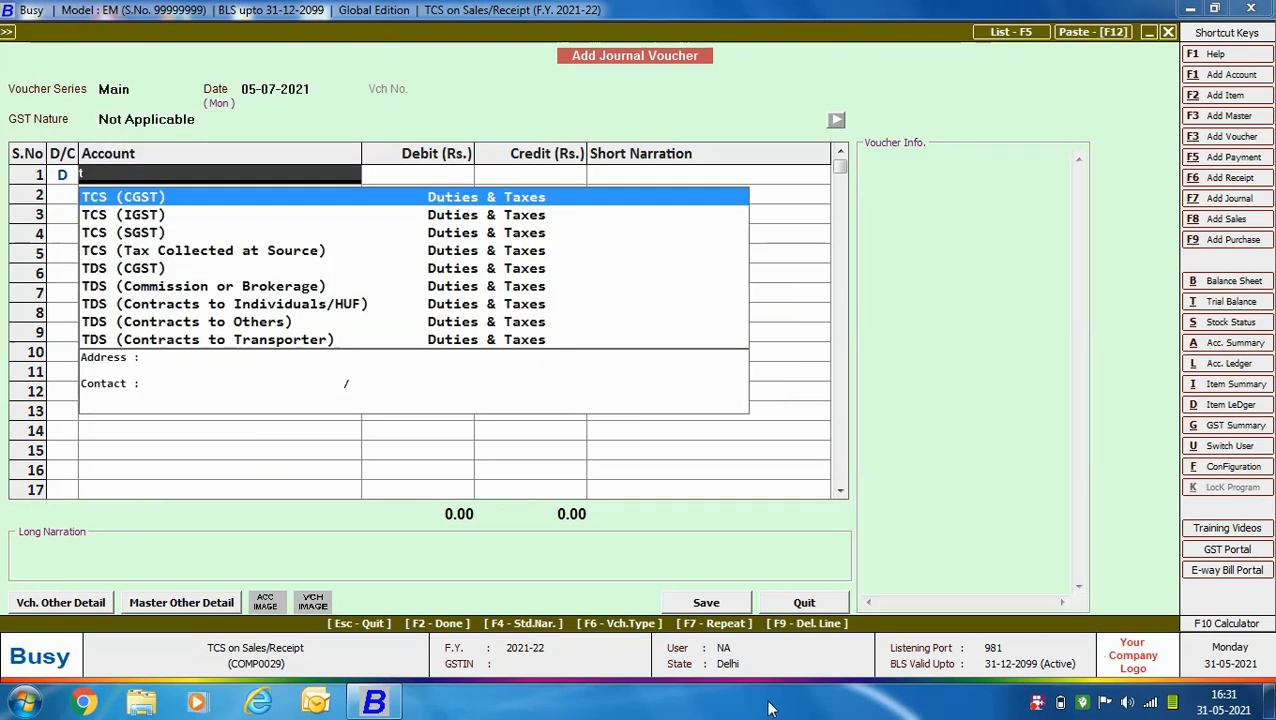
key(Down)
key(Down)
key(Down)
key(Return)
text(612)
key(Return)
key(Return)
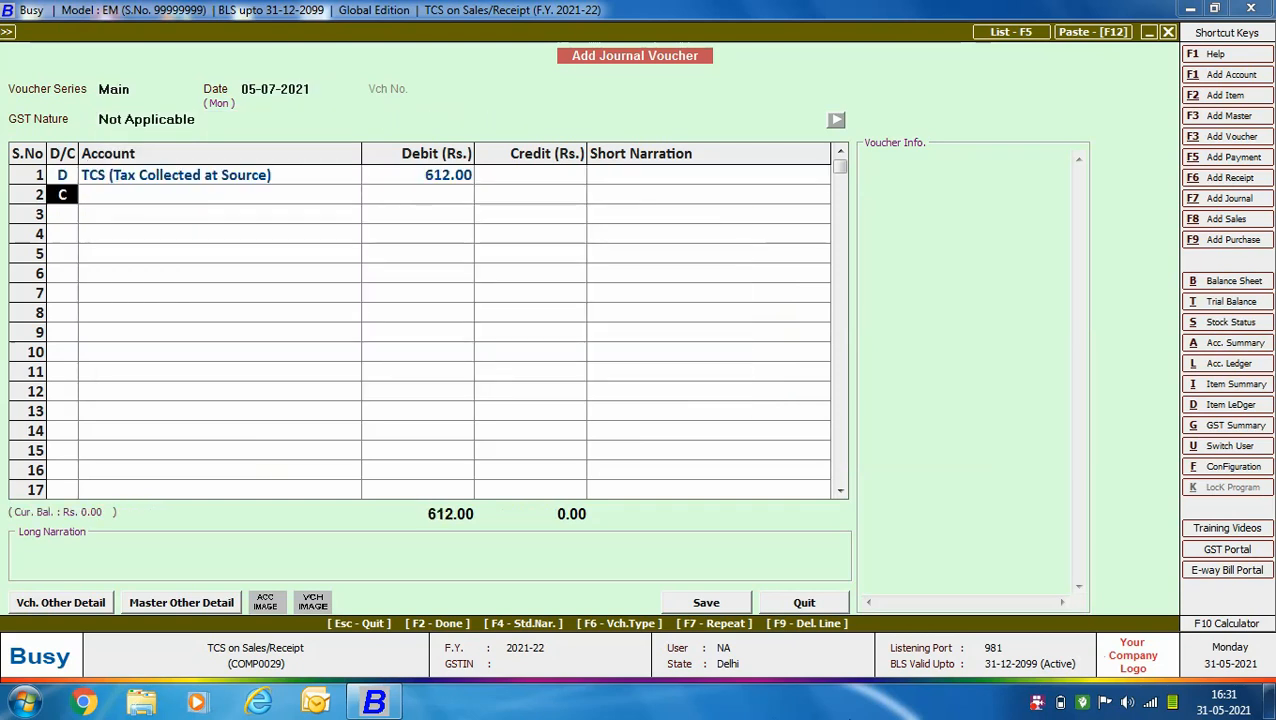
Credit HDFC Bank with 612 and proceed with saving up to the TCS reference adjustment
key(Return)
text(hdf)
key(Return)
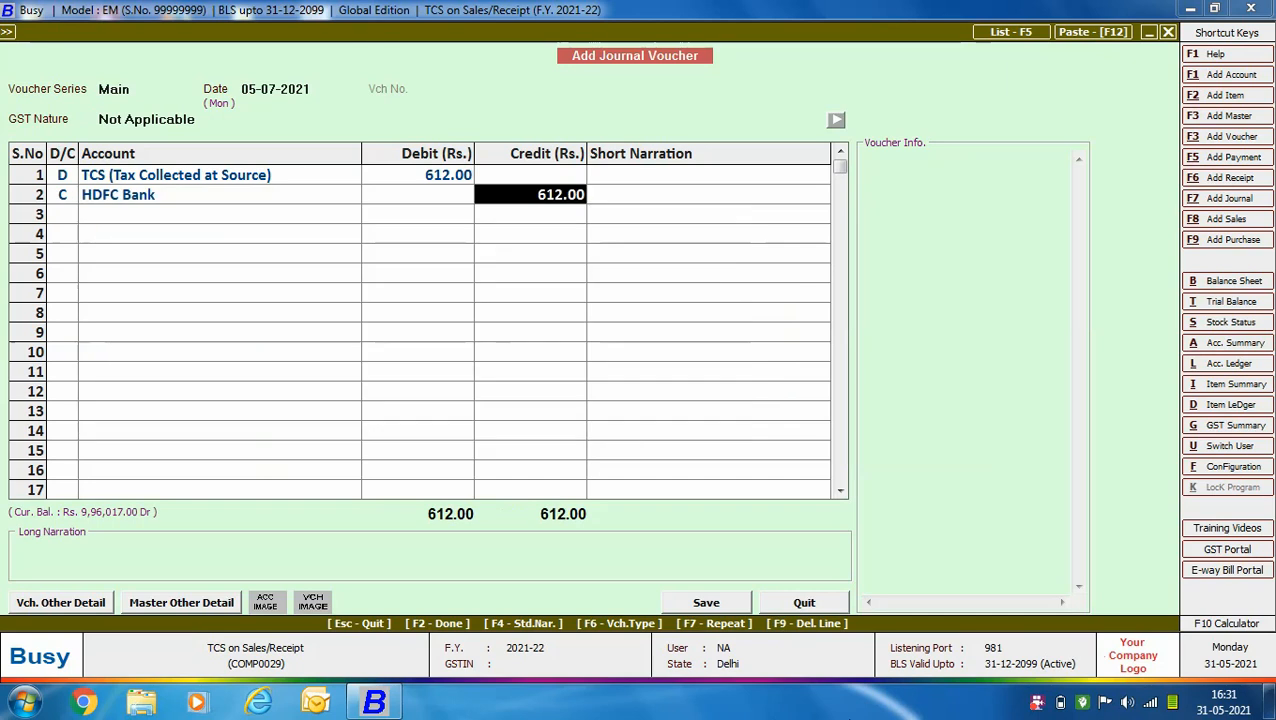
key(F2)
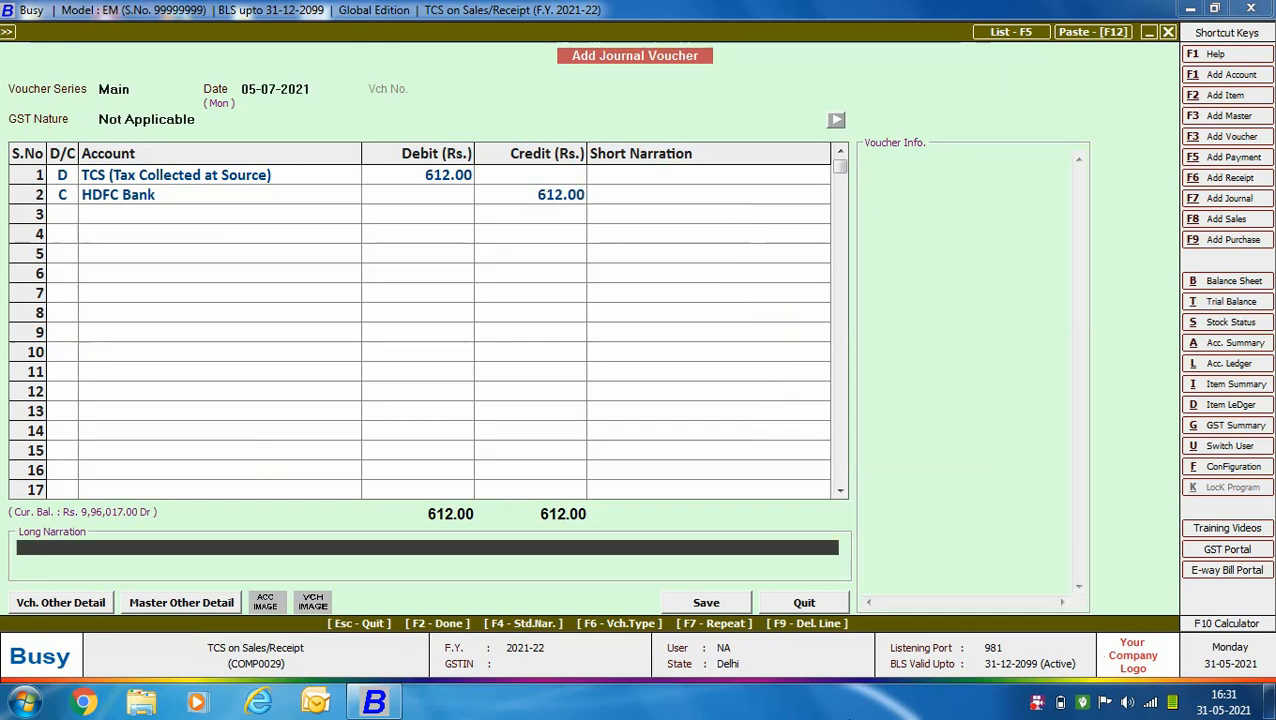
key(Return)
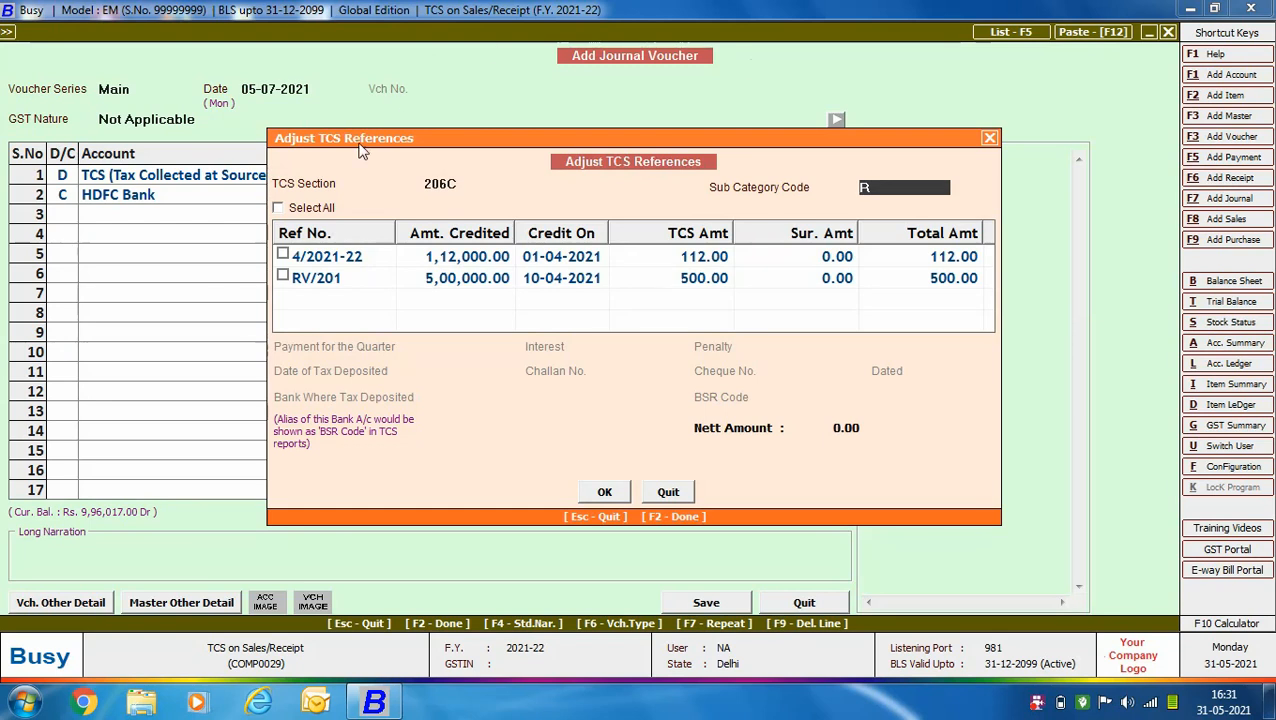
Select all TCS references for adjustment, set the payment quarter to Ist, and keep interest and penalty at 0.00
click(279, 208)
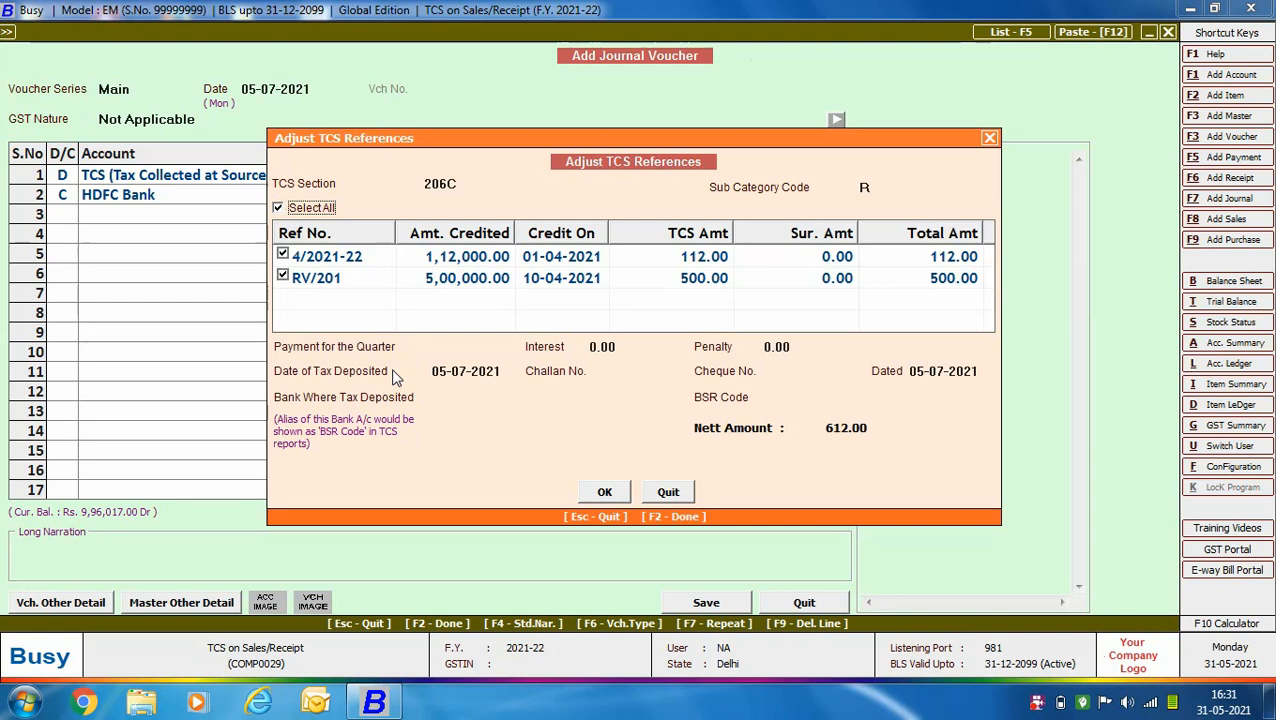
key(Return)
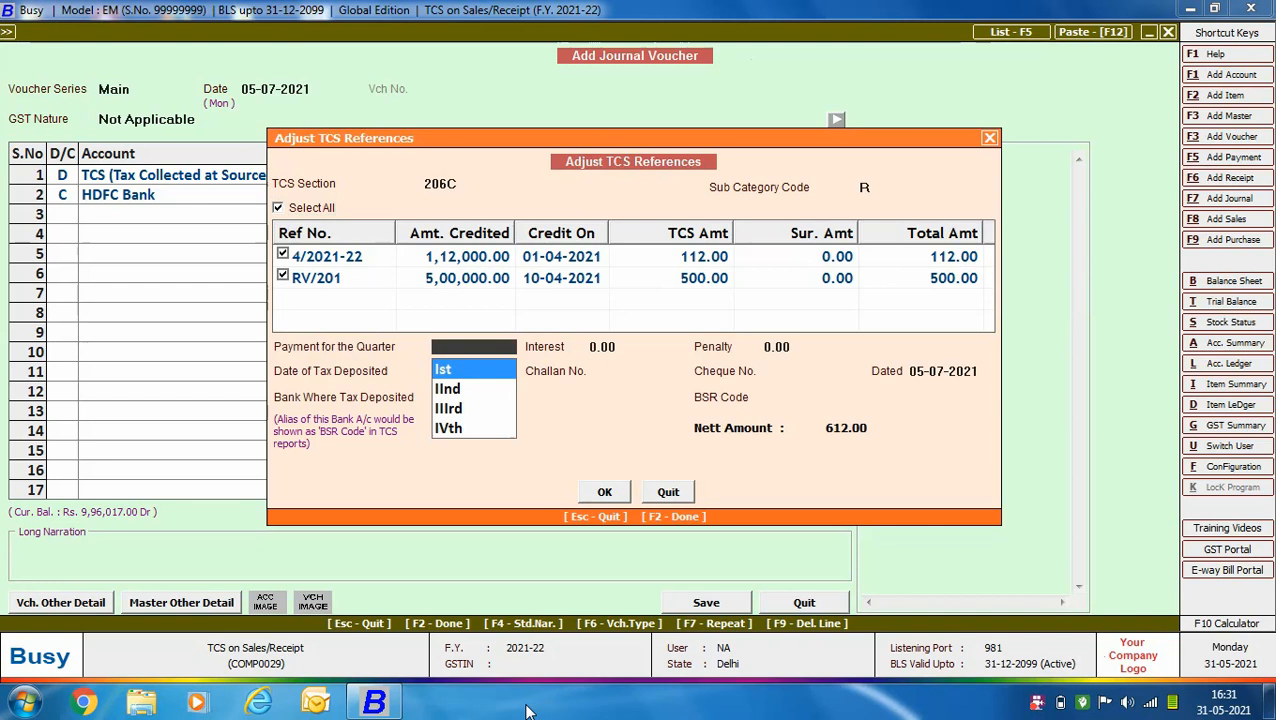
key(Return)
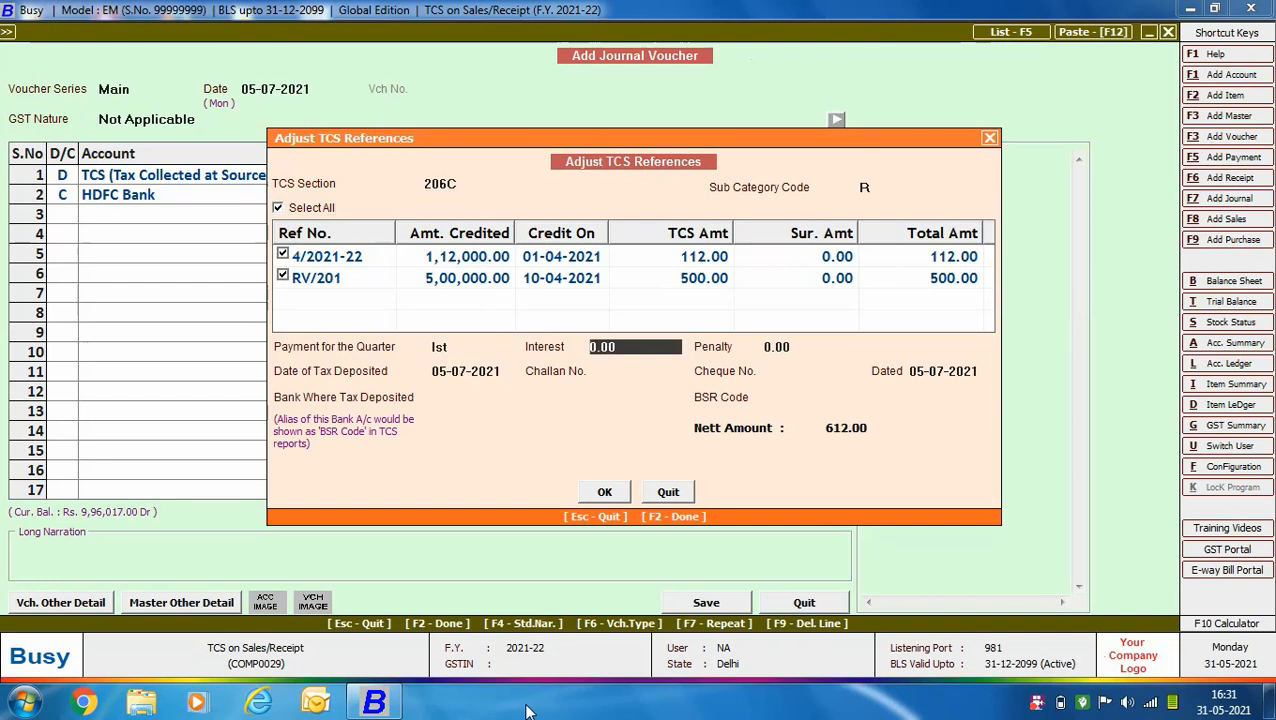
key(Return)
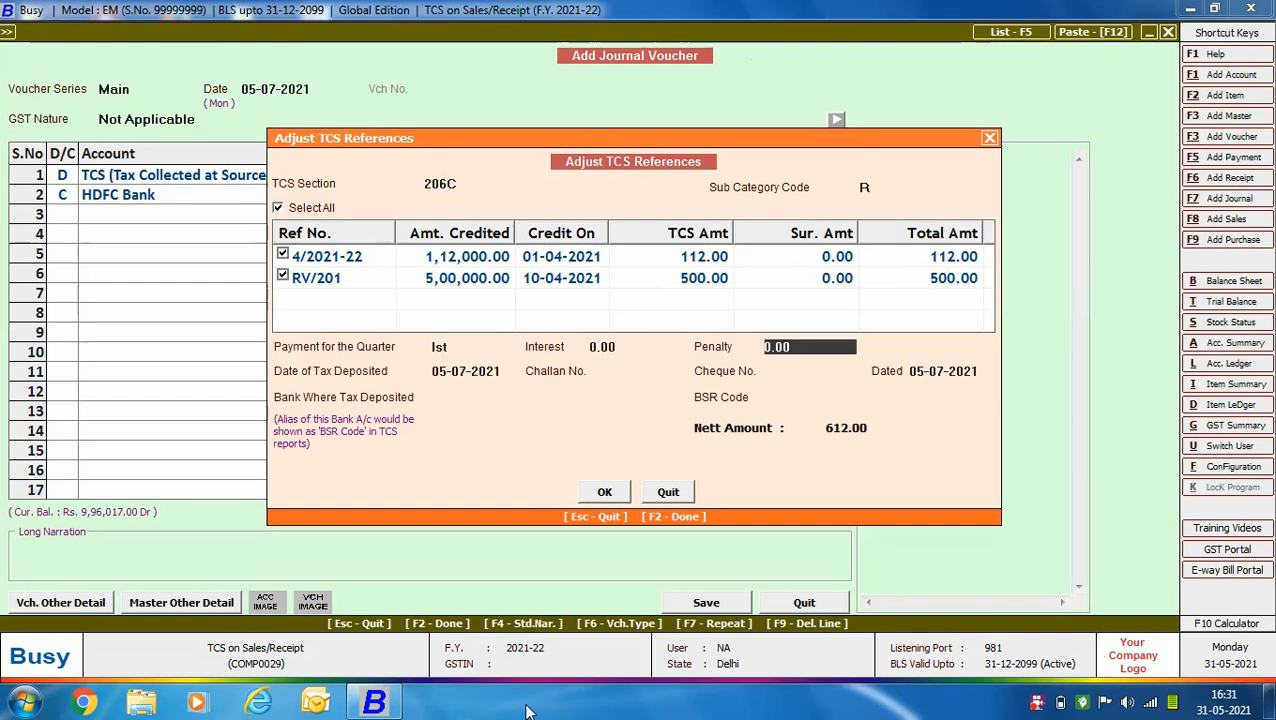
key(Return)
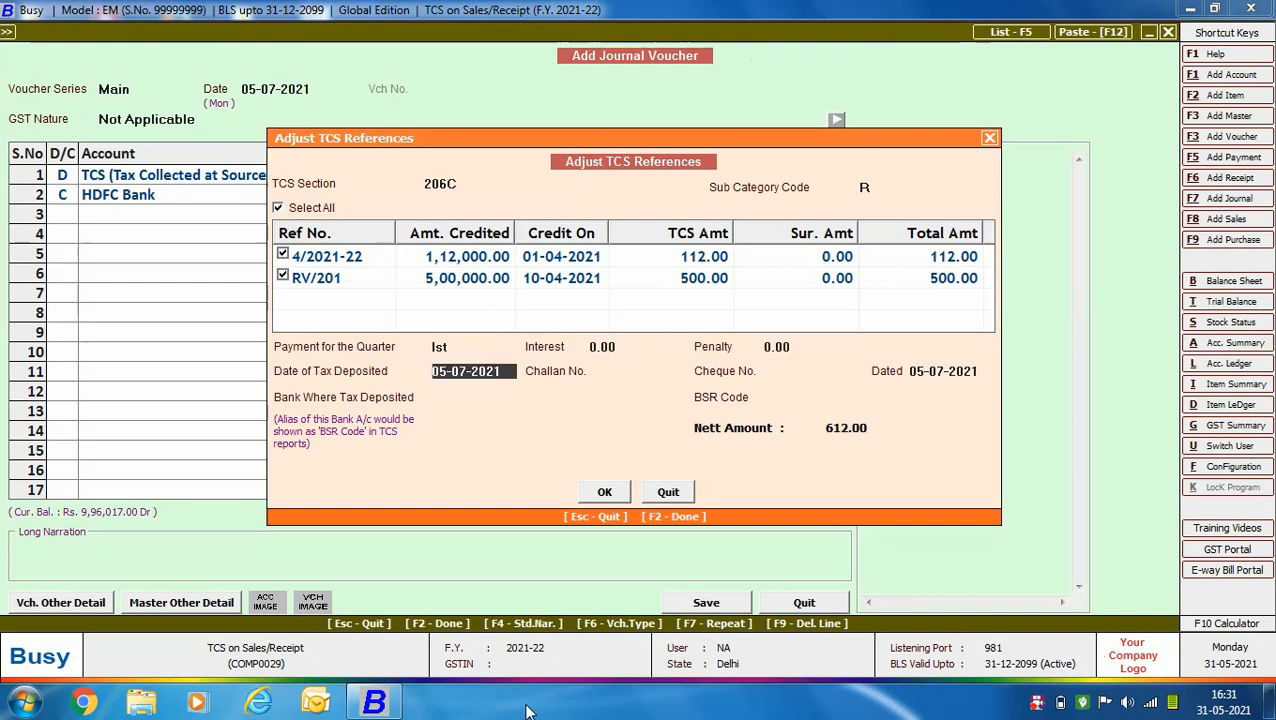
Keep the deposit date 05-07-2021 and enter challan number 89711 and cheque number 98321 dated 05-07-2021
key(Return)
text(89711)
key(Return)
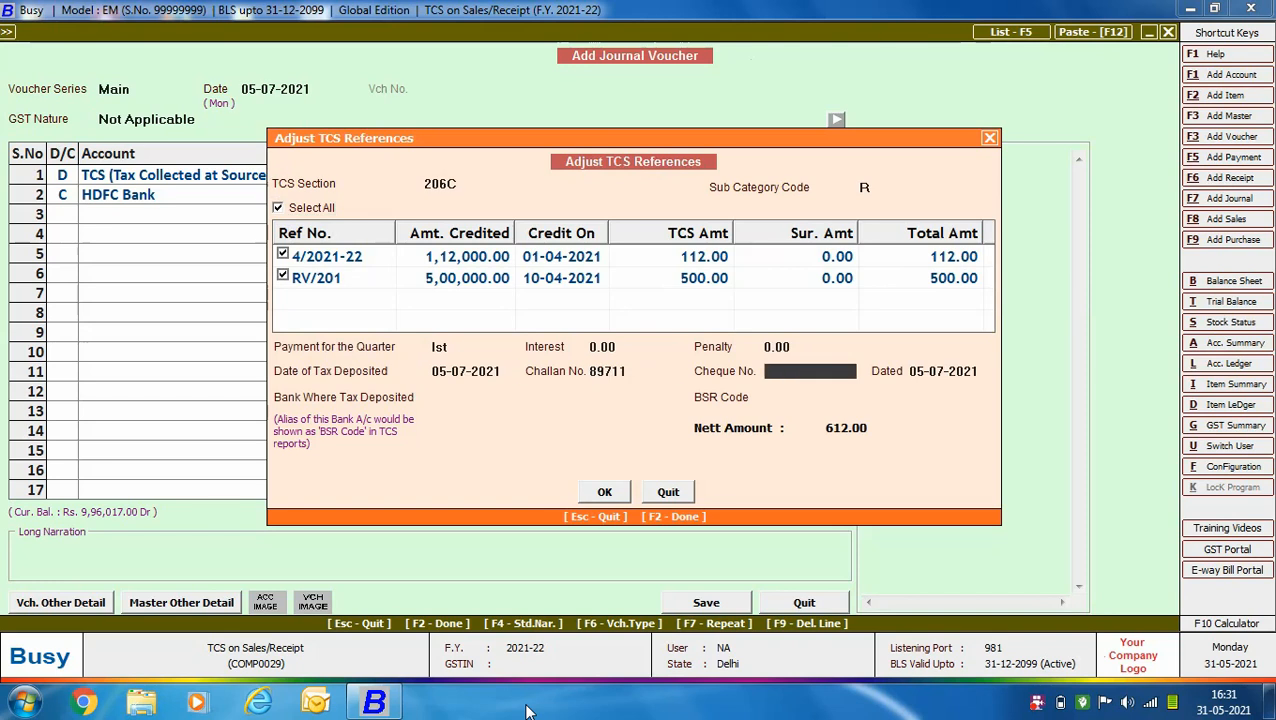
text(98321)
key(Return)
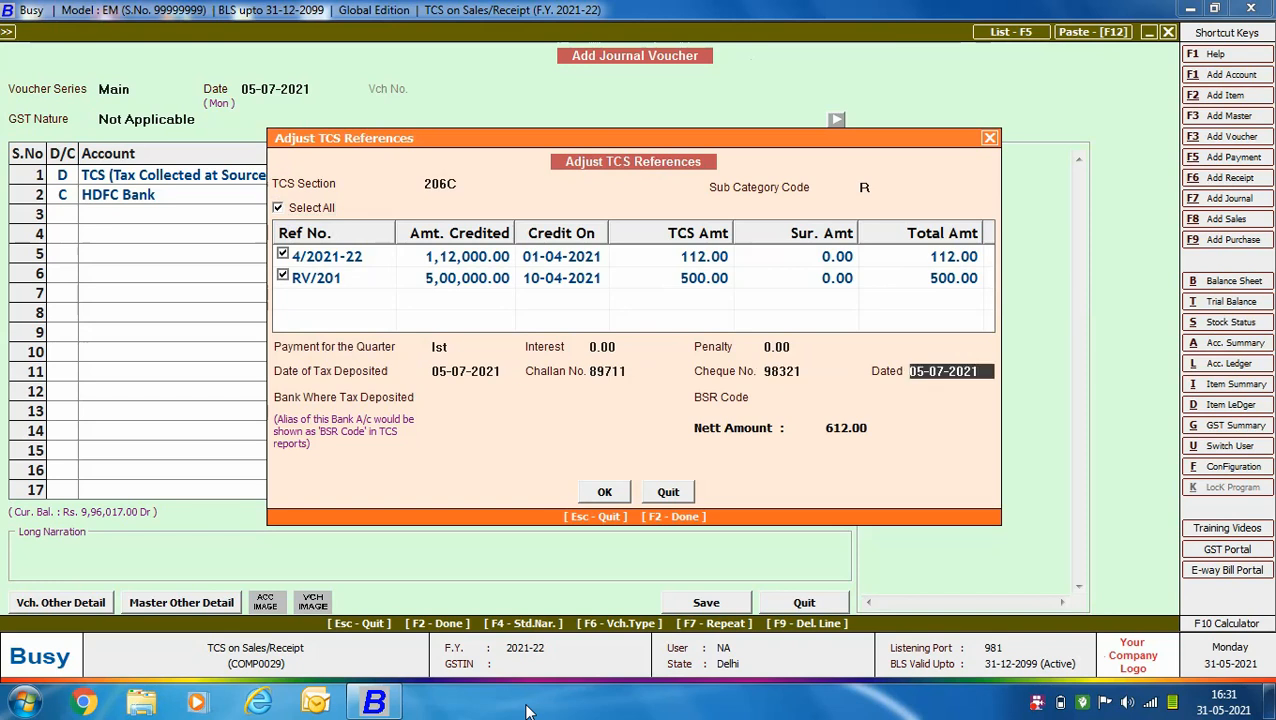
key(Return)
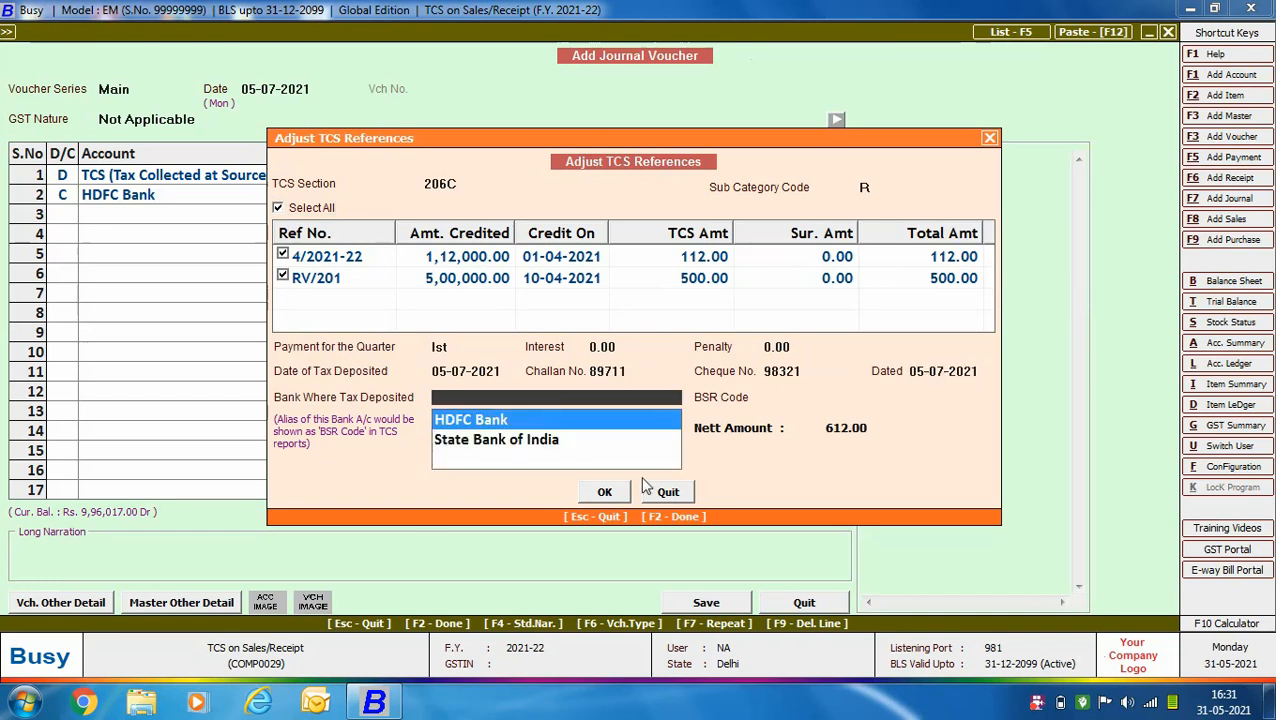
Set the deposit bank to State Bank of India with BSR code 613, and save the journal voucher
key(Down)
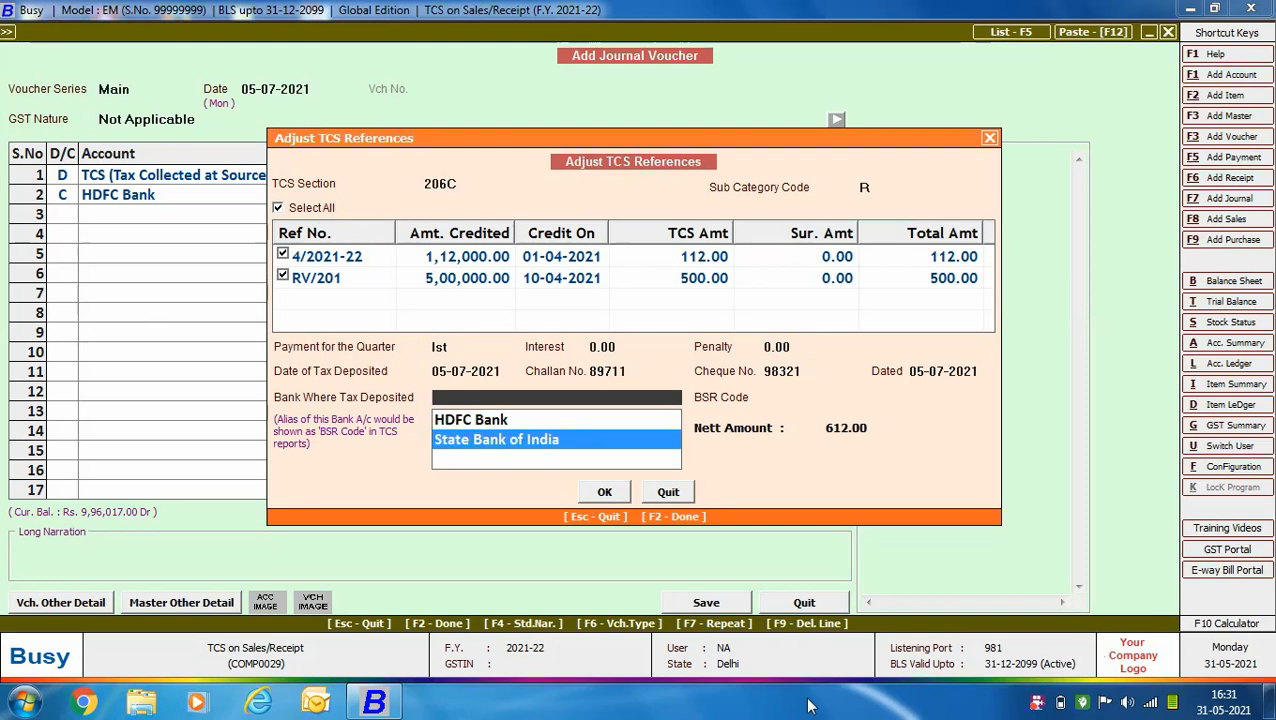
key(Return)
text(613)
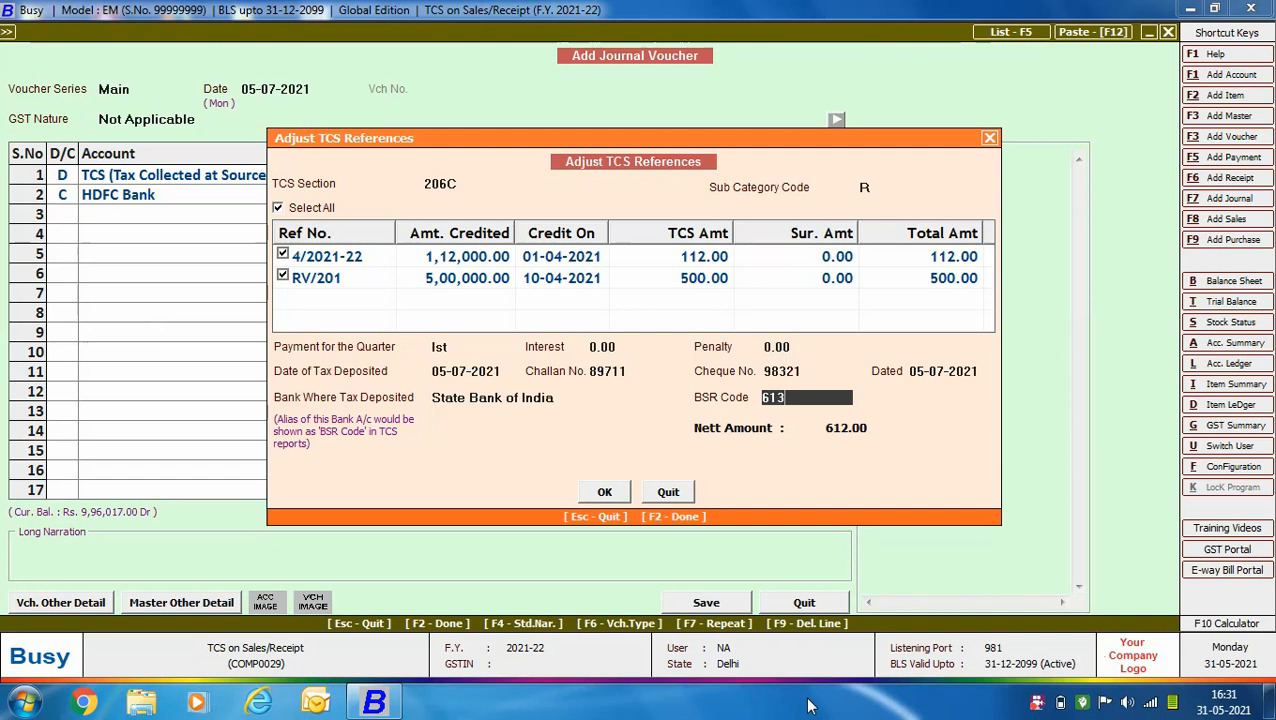
key(Return)
key(Return)
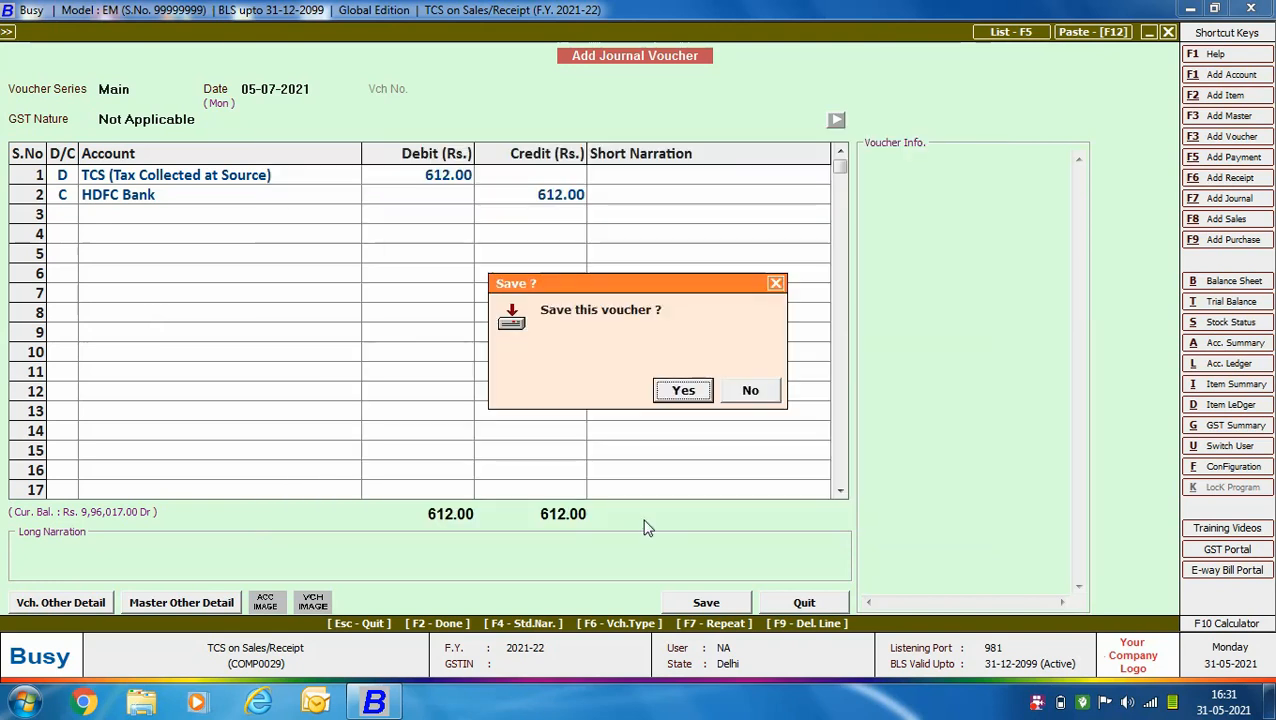
key(Return)
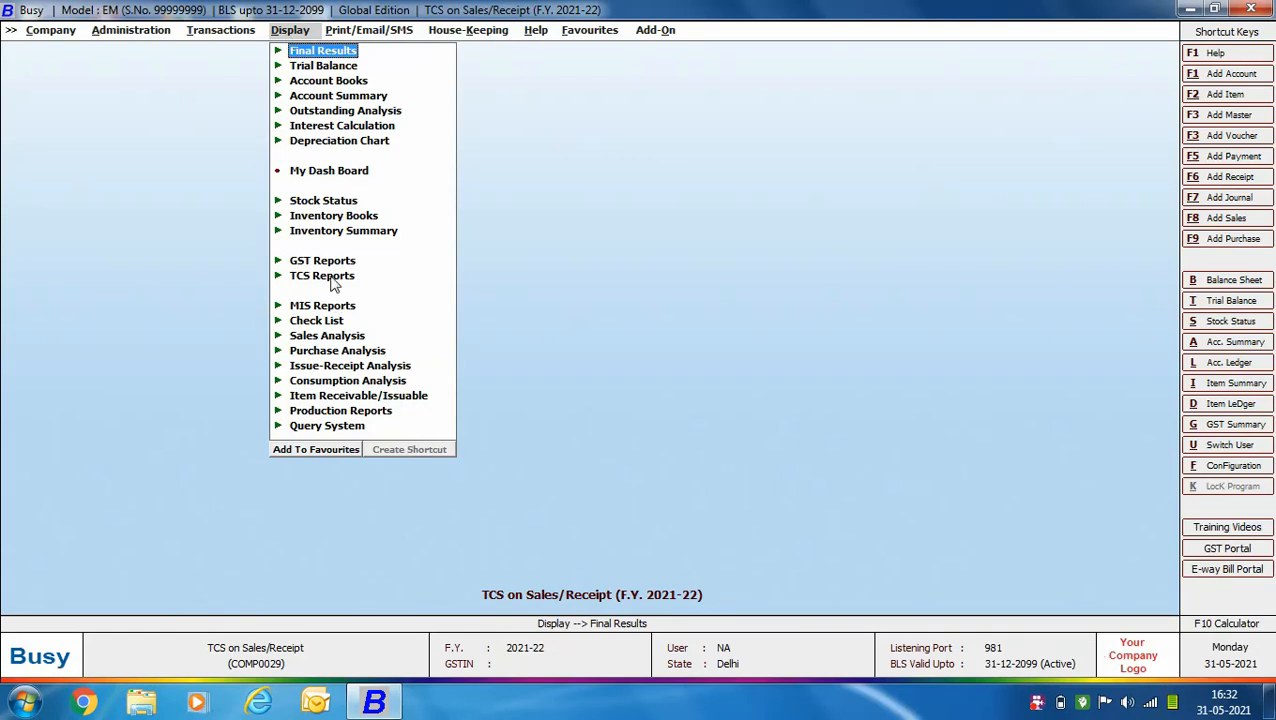
Open the TCS Collection Details report for a selected category with all references
click(333, 280)
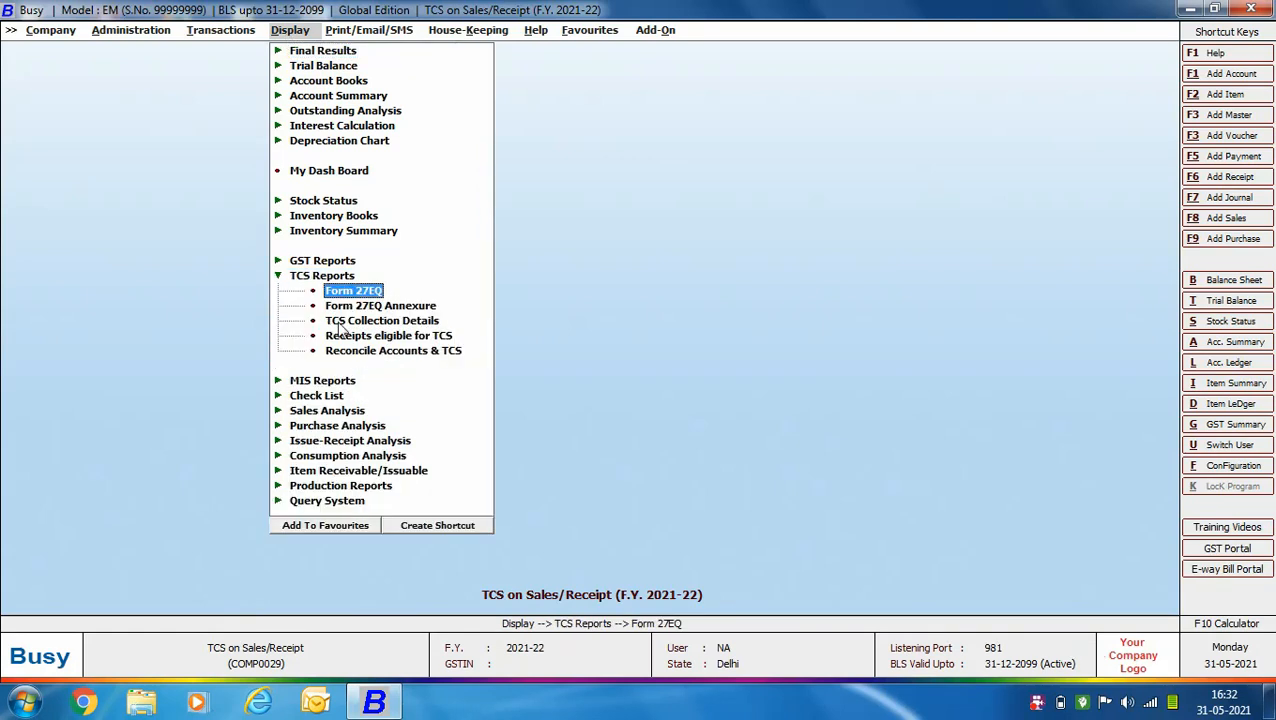
key(Down)
click(323, 323)
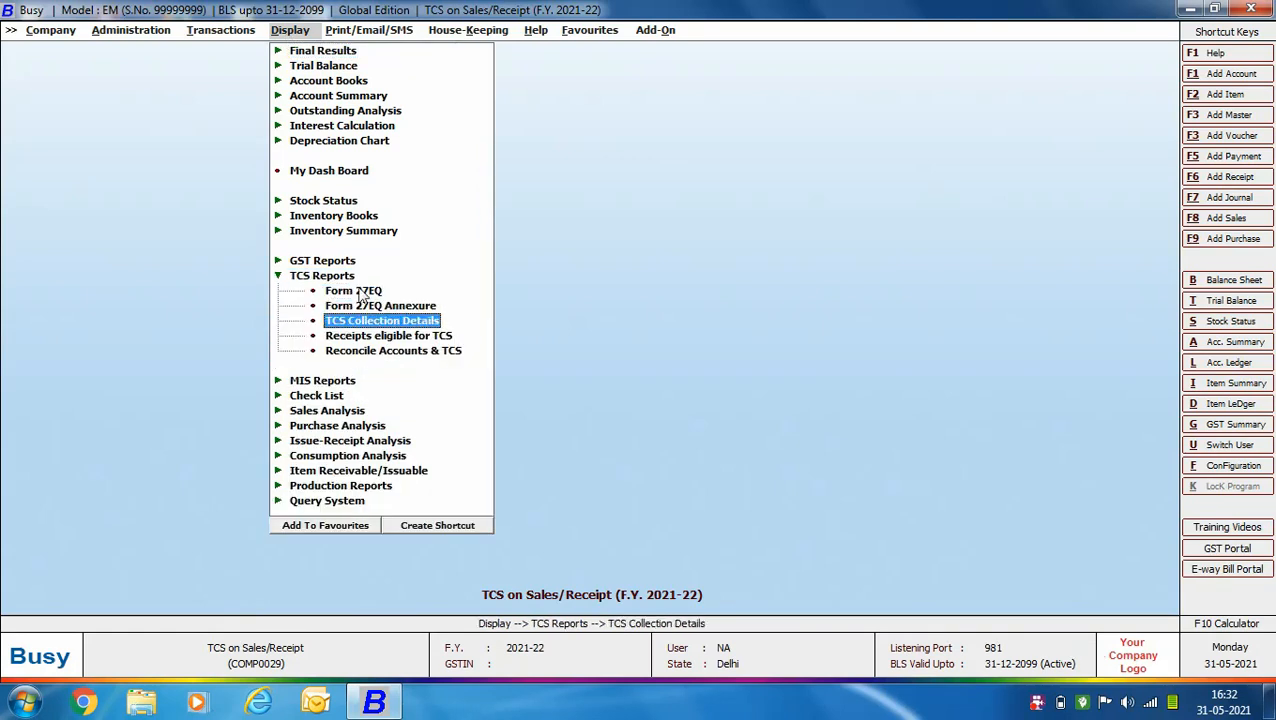
click(424, 322)
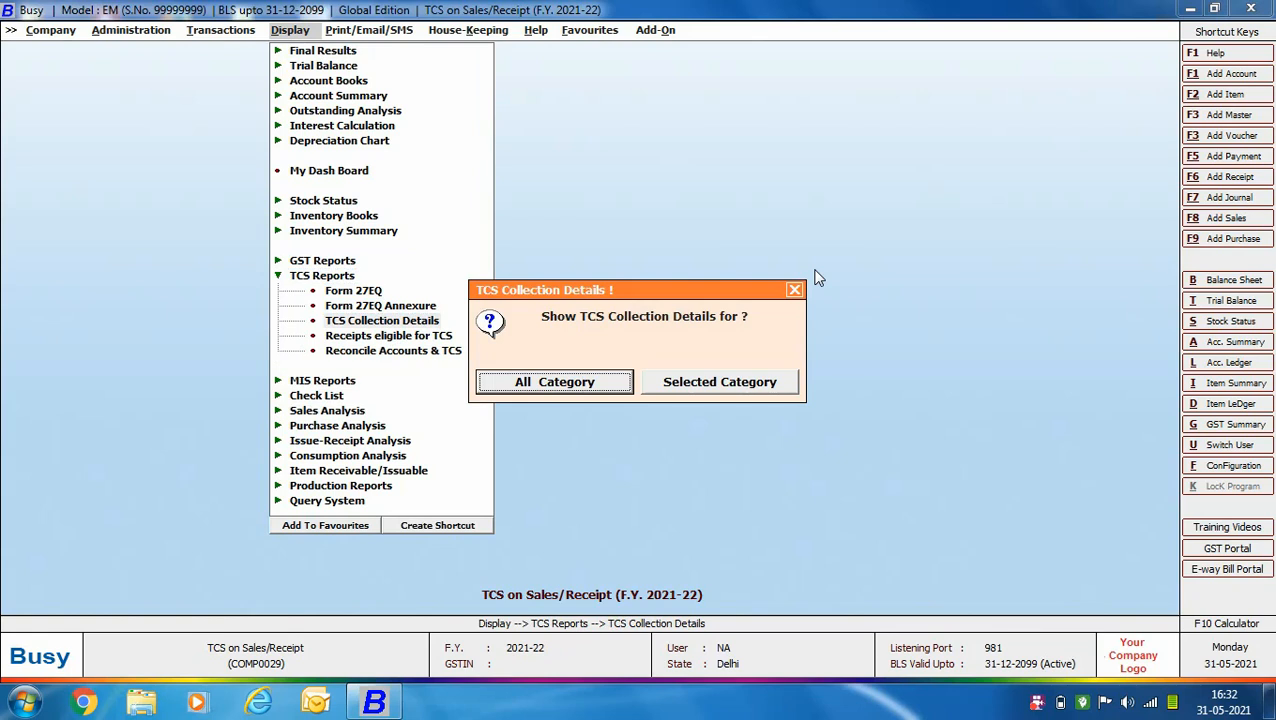
click(699, 385)
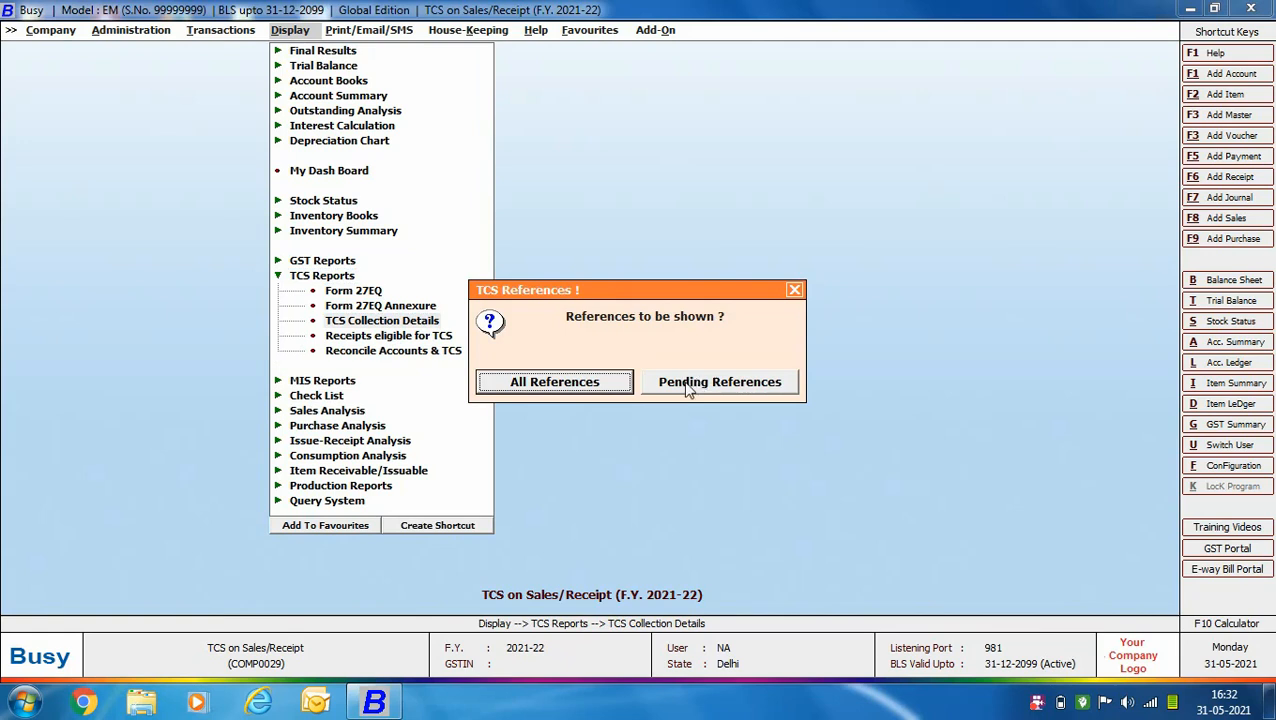
click(516, 381)
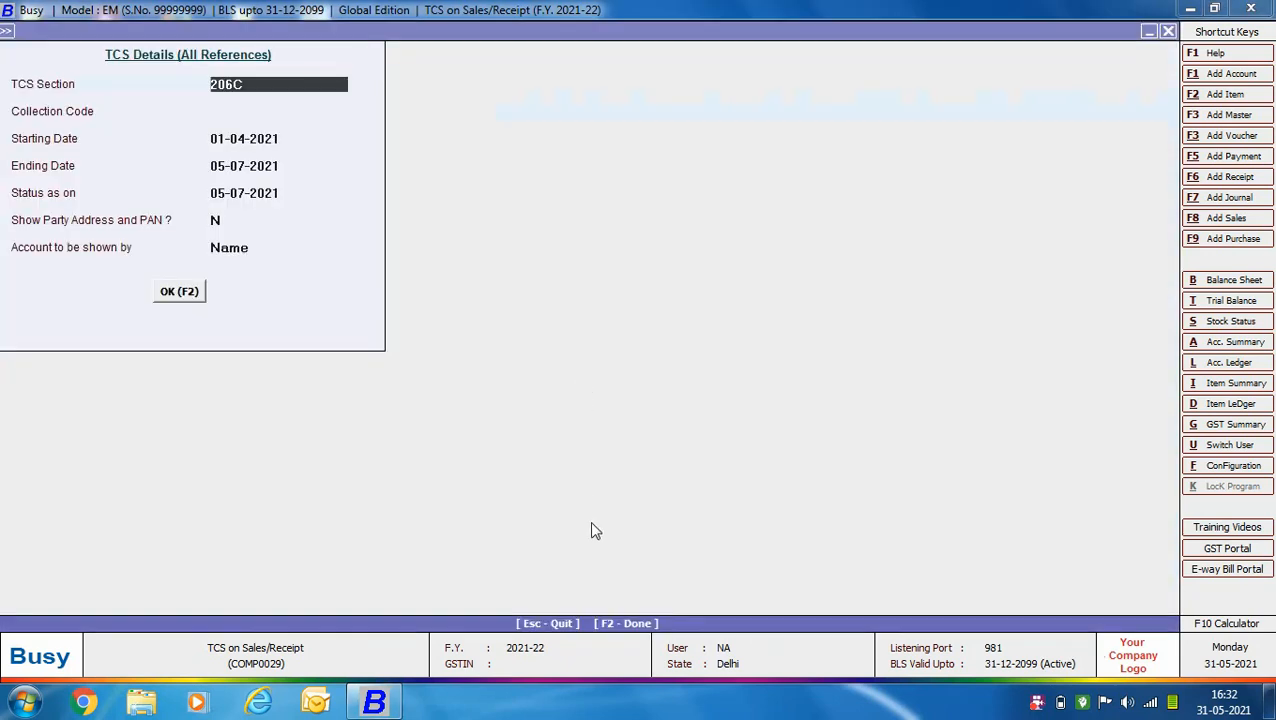
Show the TCS details for section 206C, code R, from 01-04-2021 to 05-07-2021 without party address, then close the report
key(Return)
text(R)
key(Return)
key(Return)
key(Return)
key(Return)
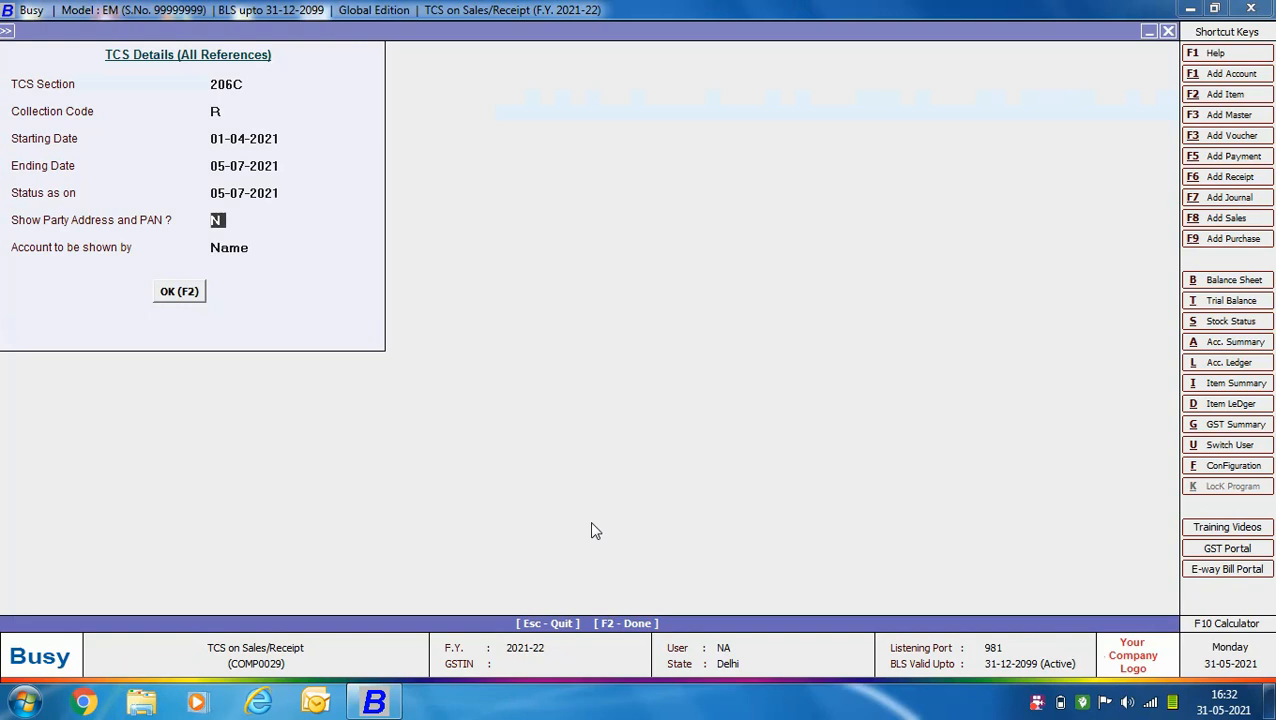
key(Return)
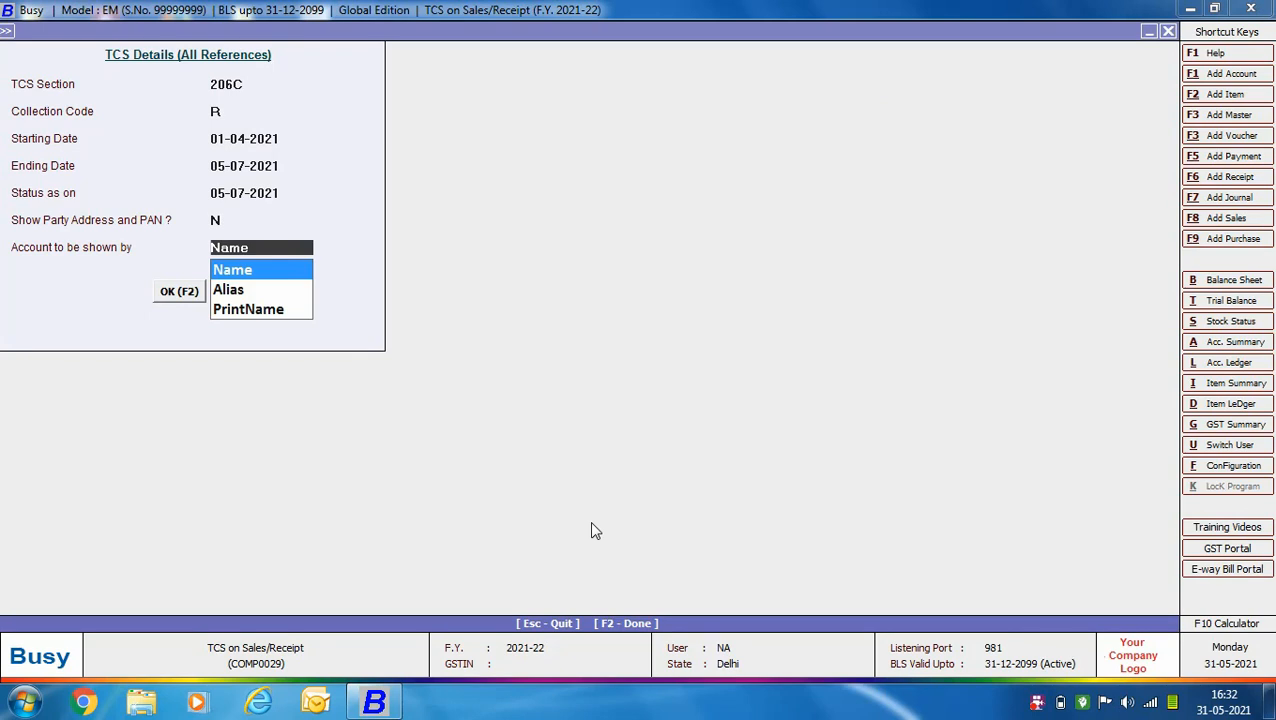
key(Return)
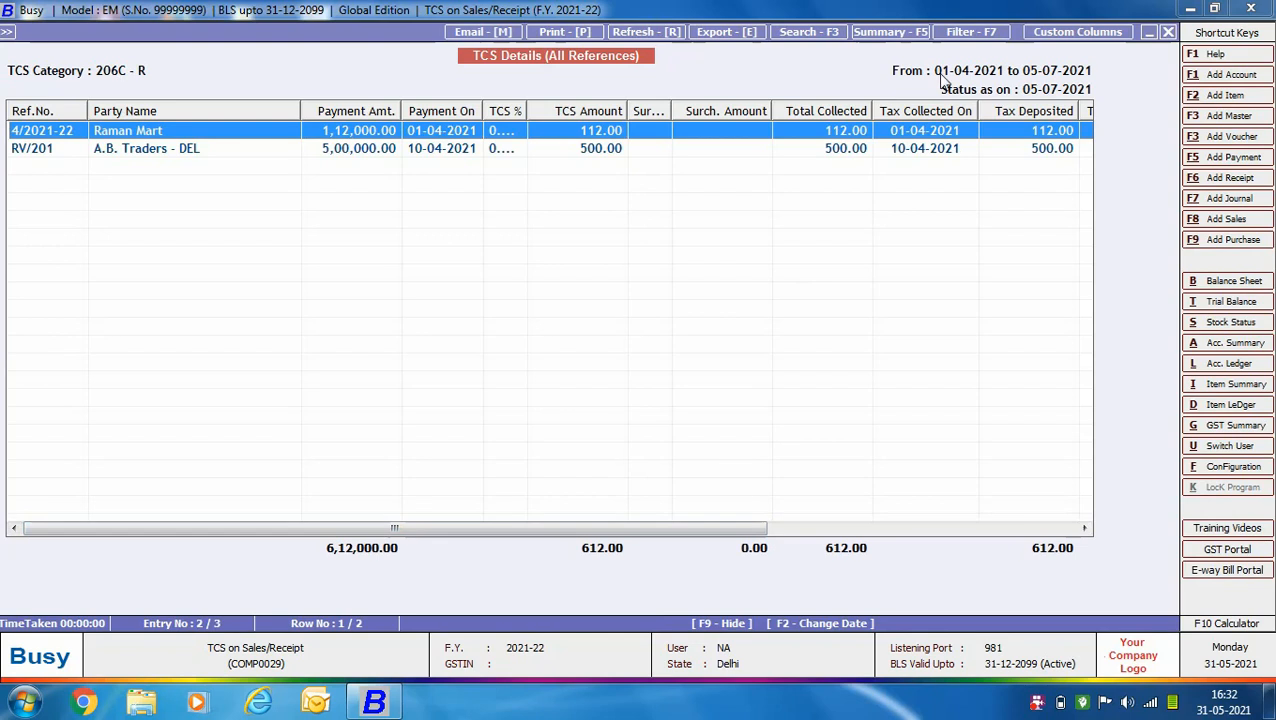
click(1167, 32)
key(Escape)
key(Escape)
key(Escape)
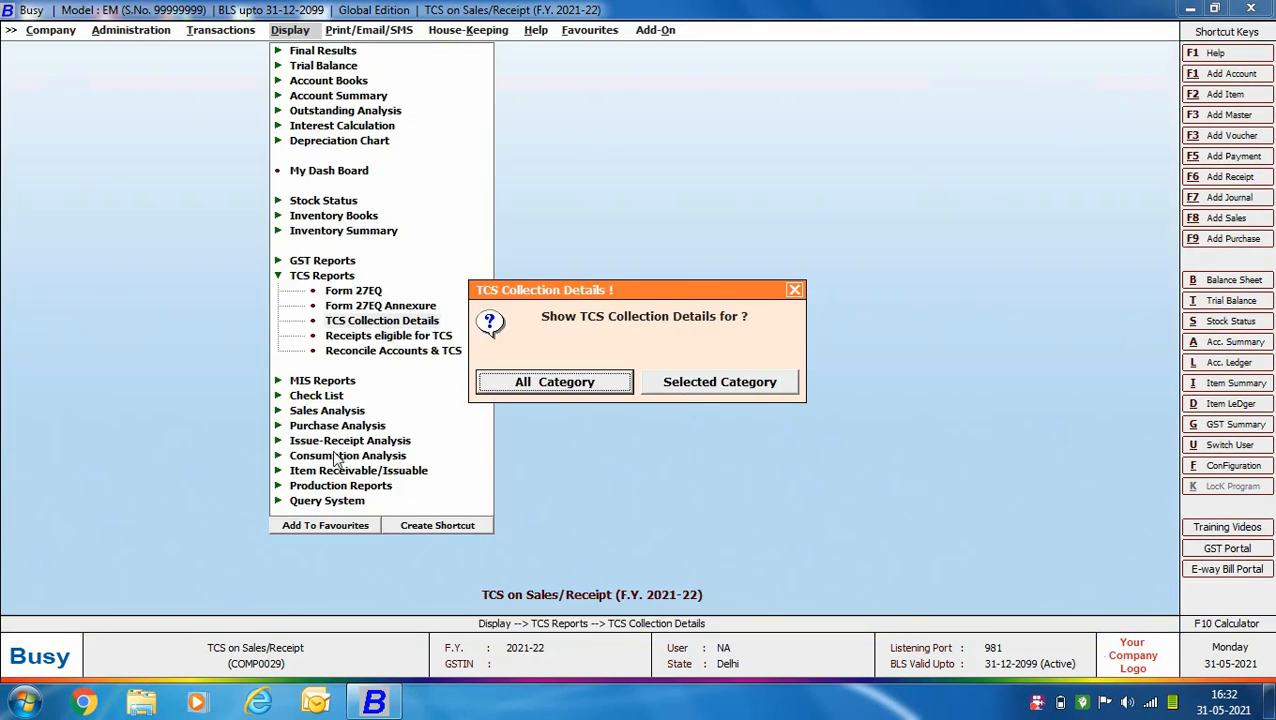
Show the Receipts eligible for TCS report from 01-04-2021 to 30-06-2021, excluding ineligible parties, with automatic rounding up to Rs. 1
key(Down)
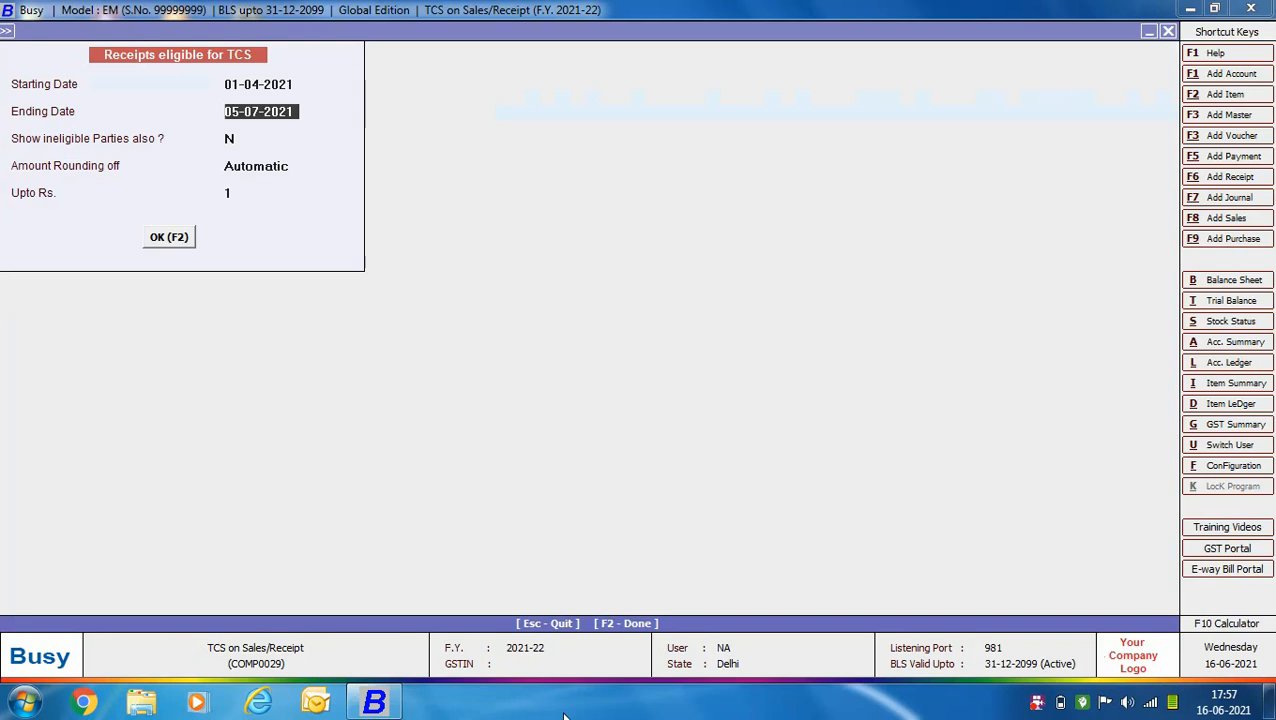
text(30-06)
key(Return)
key(Return)
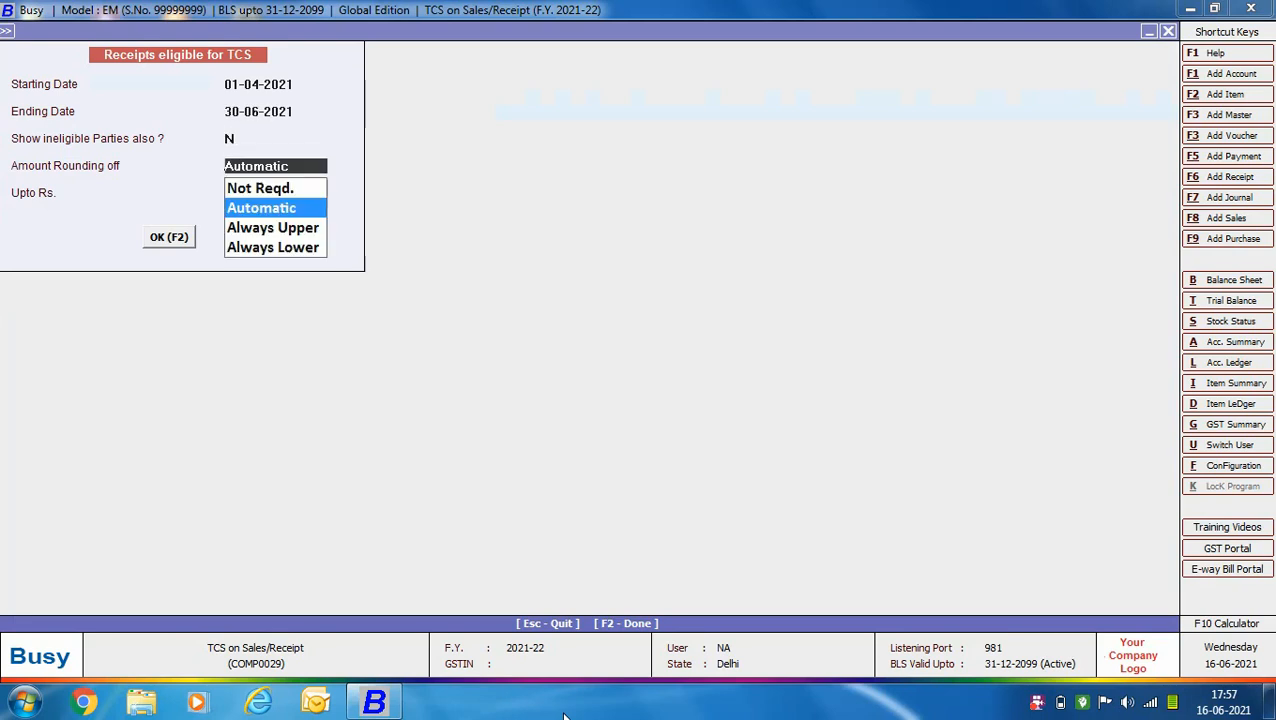
key(Return)
key(Return)
key(Return)
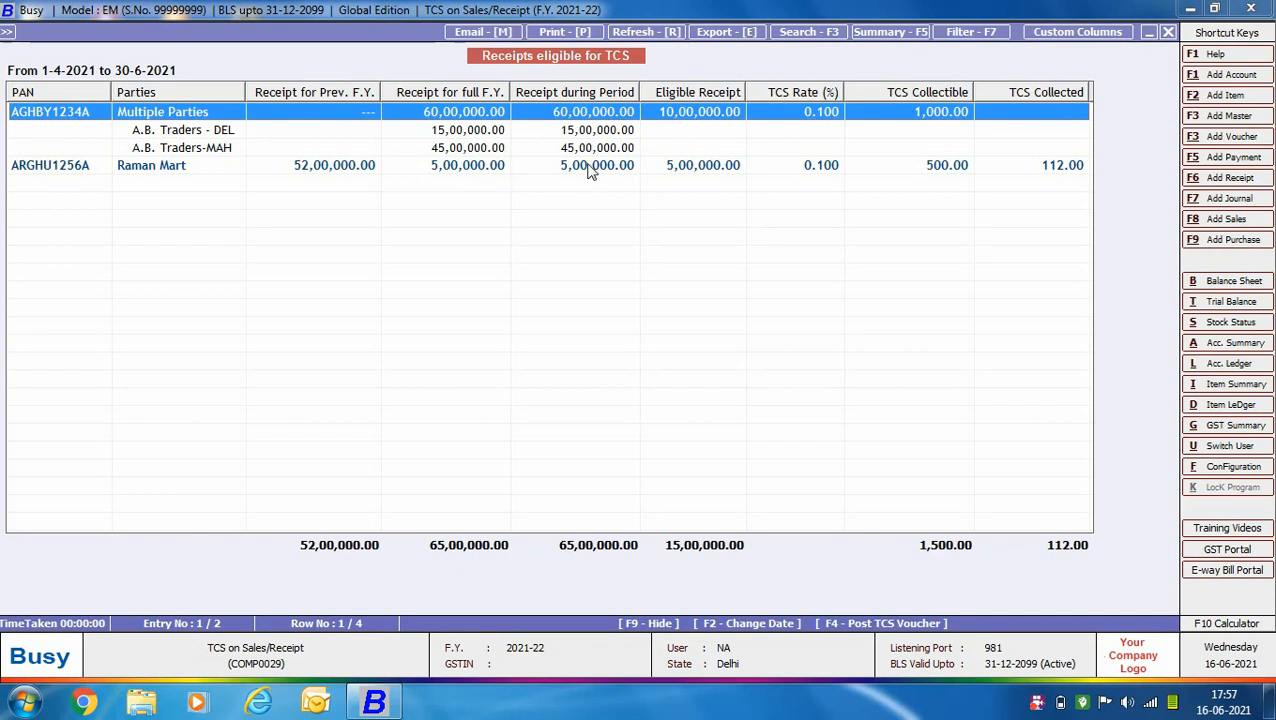
Start posting a TCS voucher for only the selected PAN of Raman Mart
key(Down)
key(Down)
key(Down)
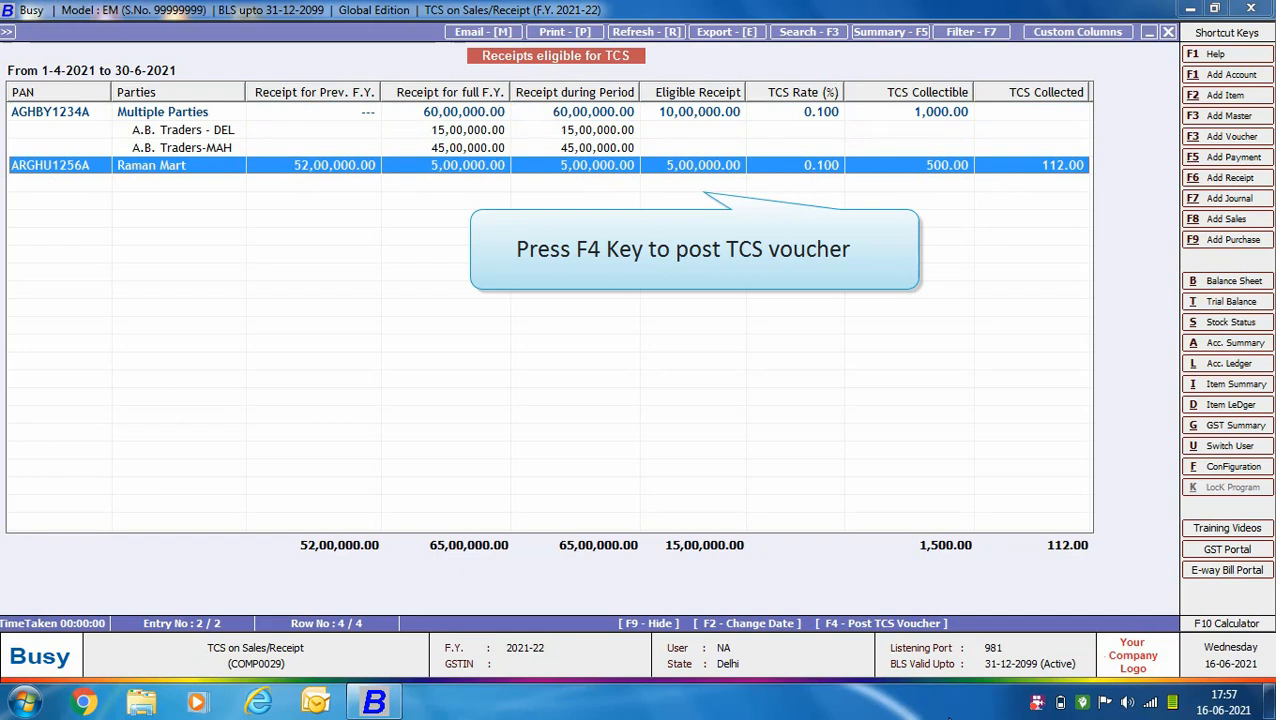
key(F4)
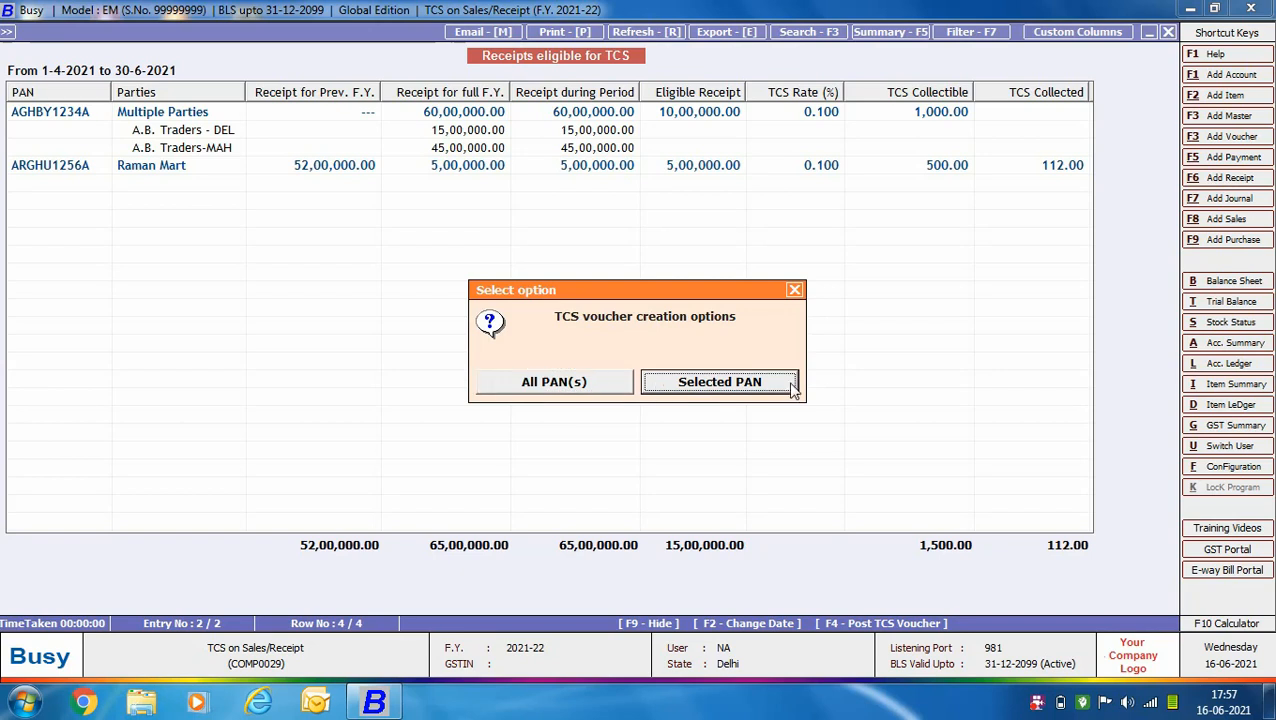
click(719, 382)
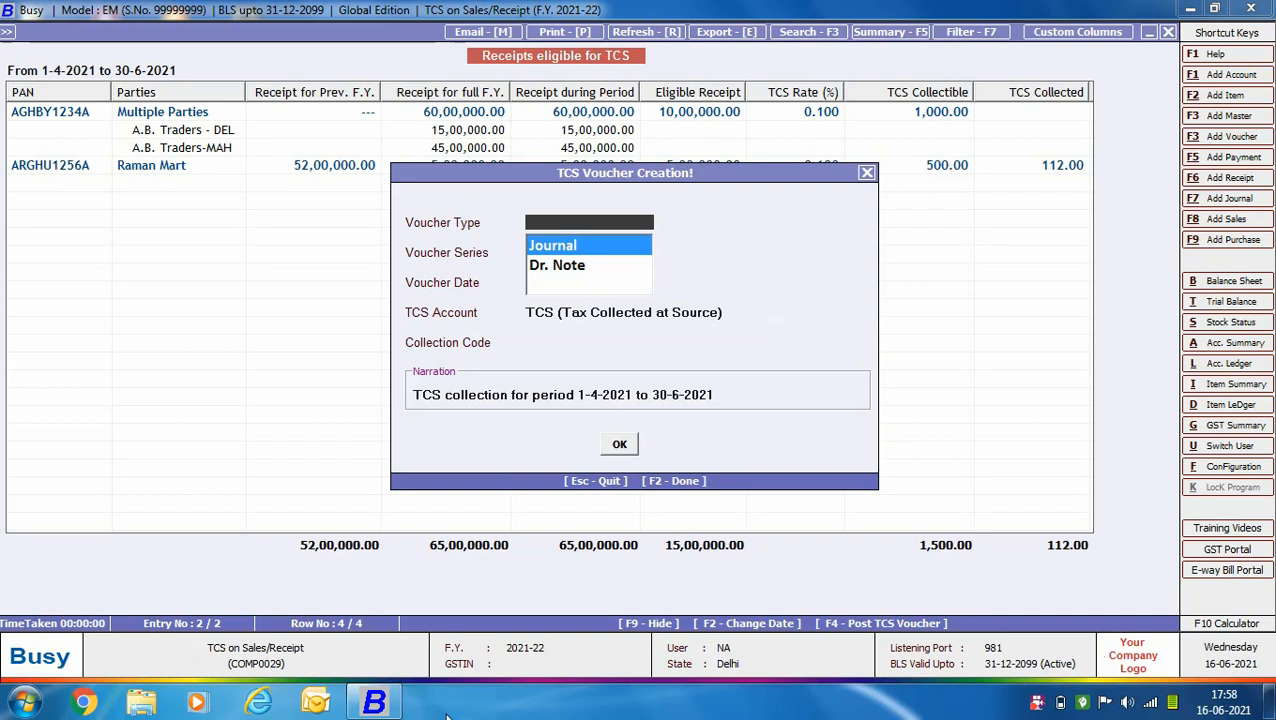
Generate the TCS voucher as a Main series Journal dated 30-06-2021 with collection code R, and close the report
key(Return)
key(Return)
key(Return)
key(Return)
key(Return)
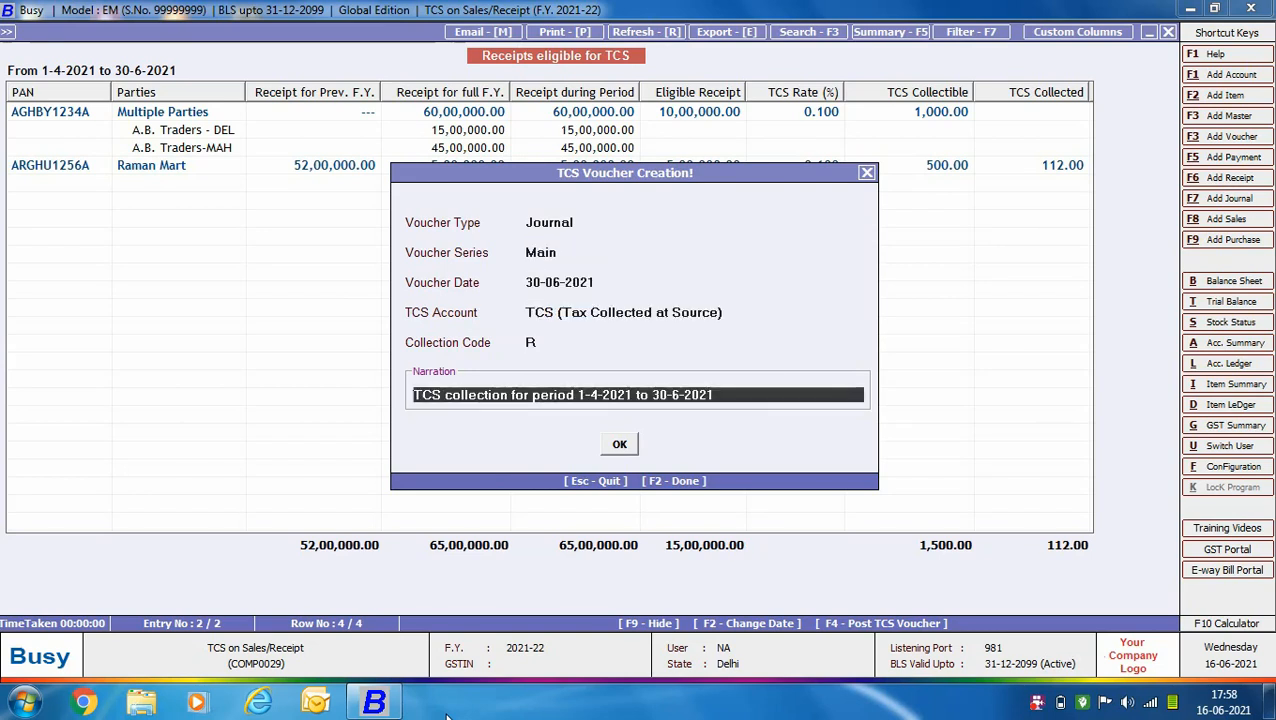
key(Return)
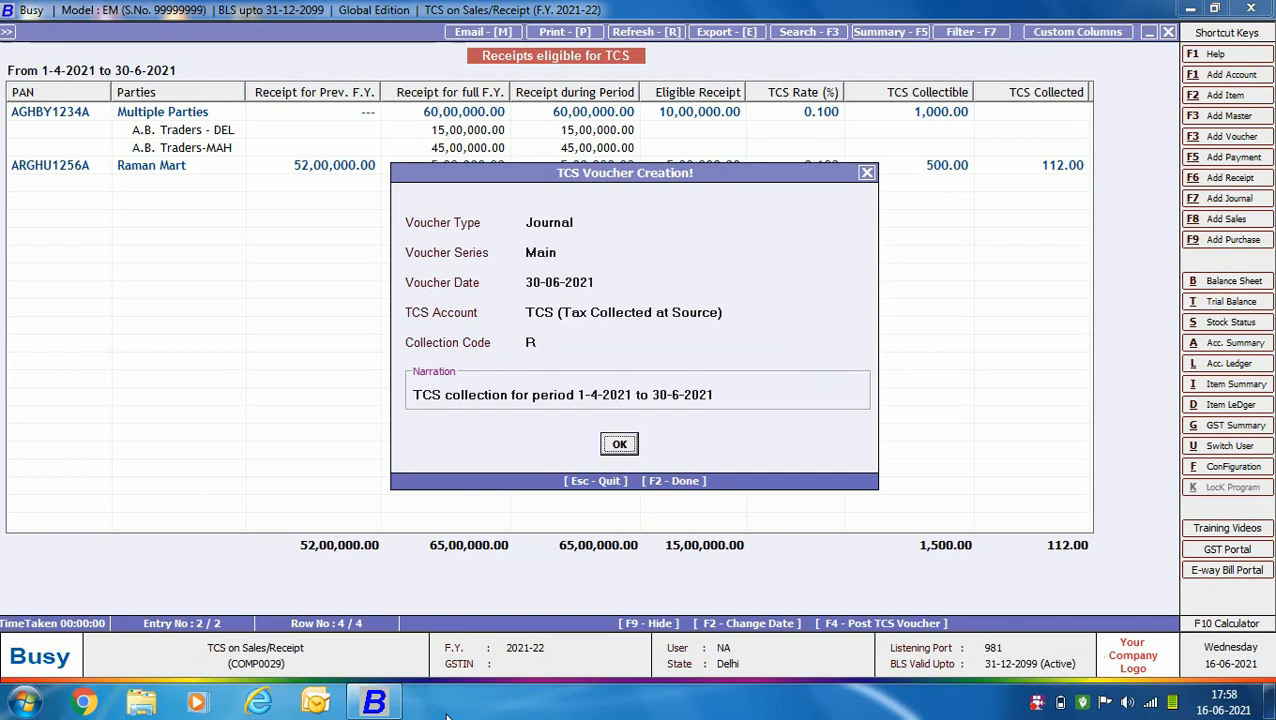
key(Return)
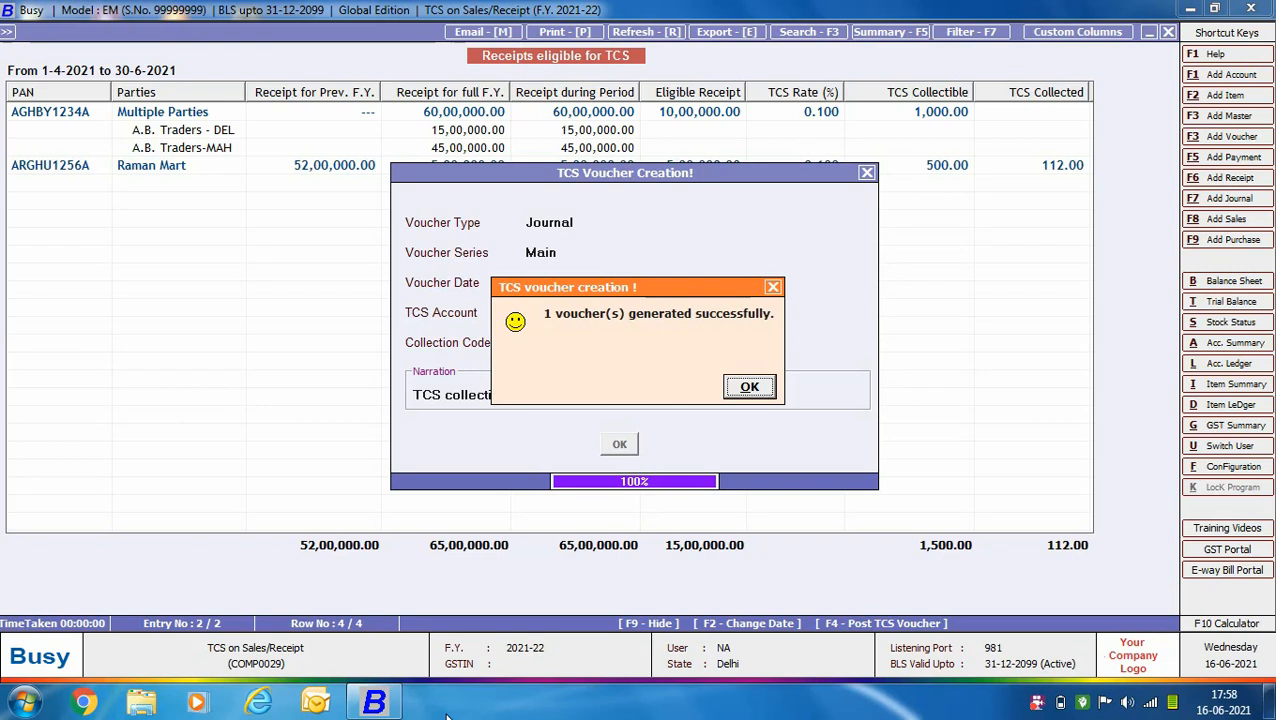
key(Return)
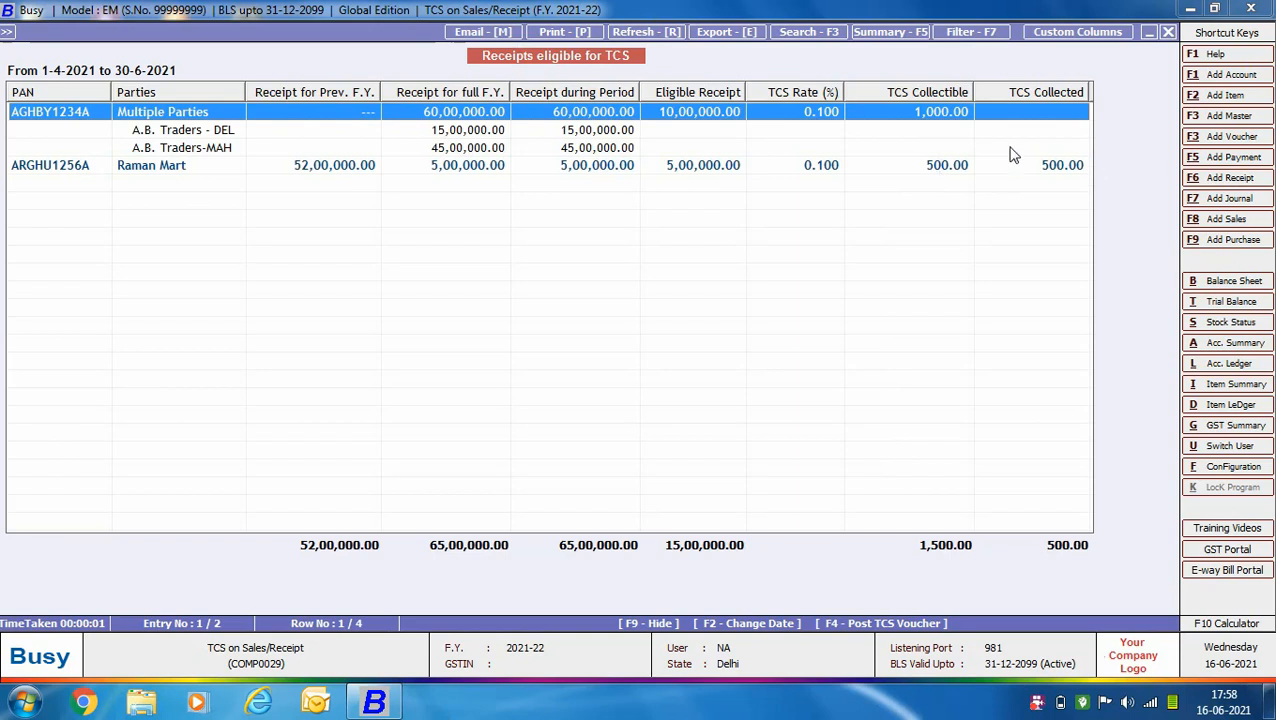
key(Escape)
key(Escape)
key(Escape)
Open the journal voucher list options and keep all voucher series
click(216, 33)
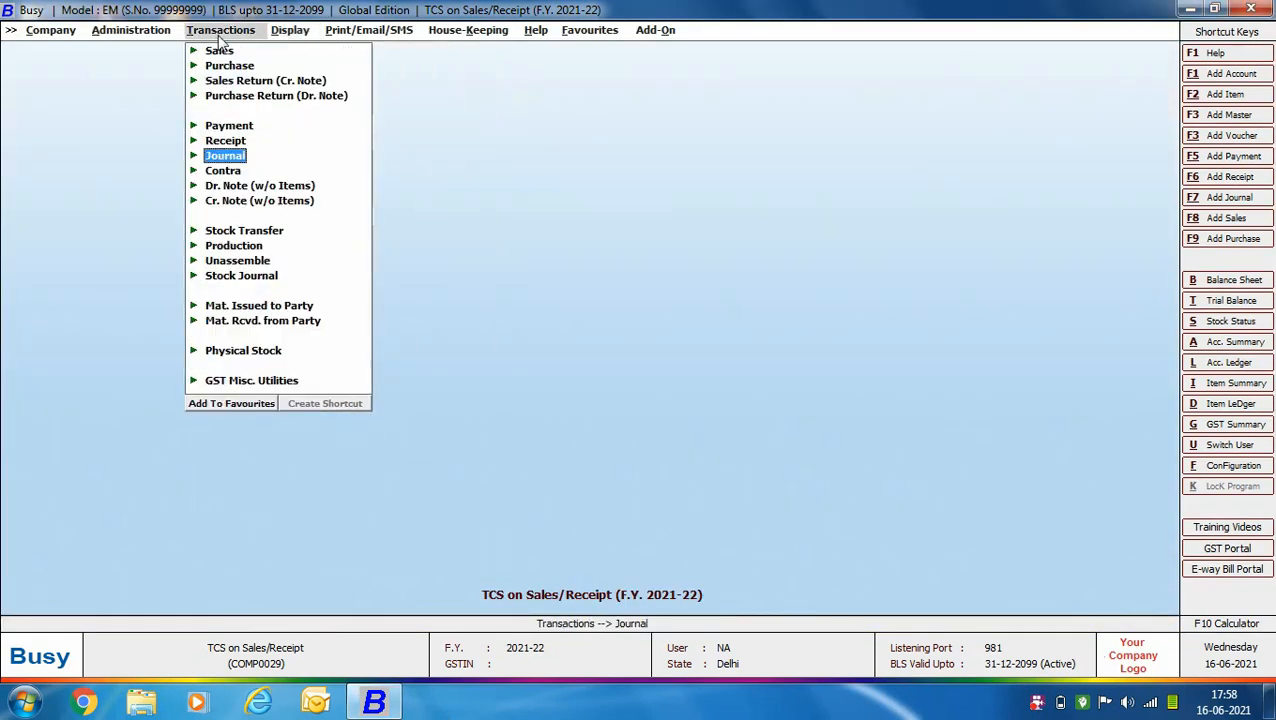
click(229, 159)
key(Down)
key(Down)
key(Return)
key(Return)
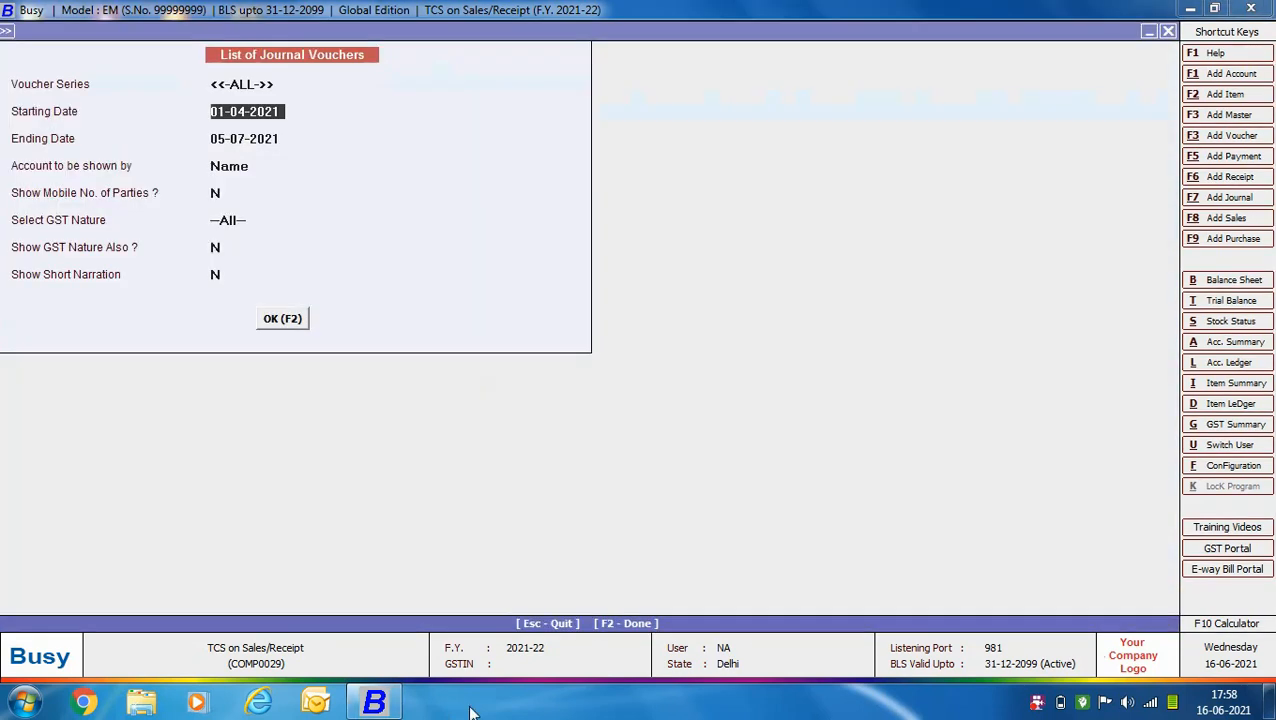
List the journal vouchers with both starting and ending date 30-06-2021, keeping the other options at their defaults
text(30-06)
key(Return)
text(30-06)
key(Return)
key(Return)
key(Return)
key(Return)
key(Return)
key(Return)
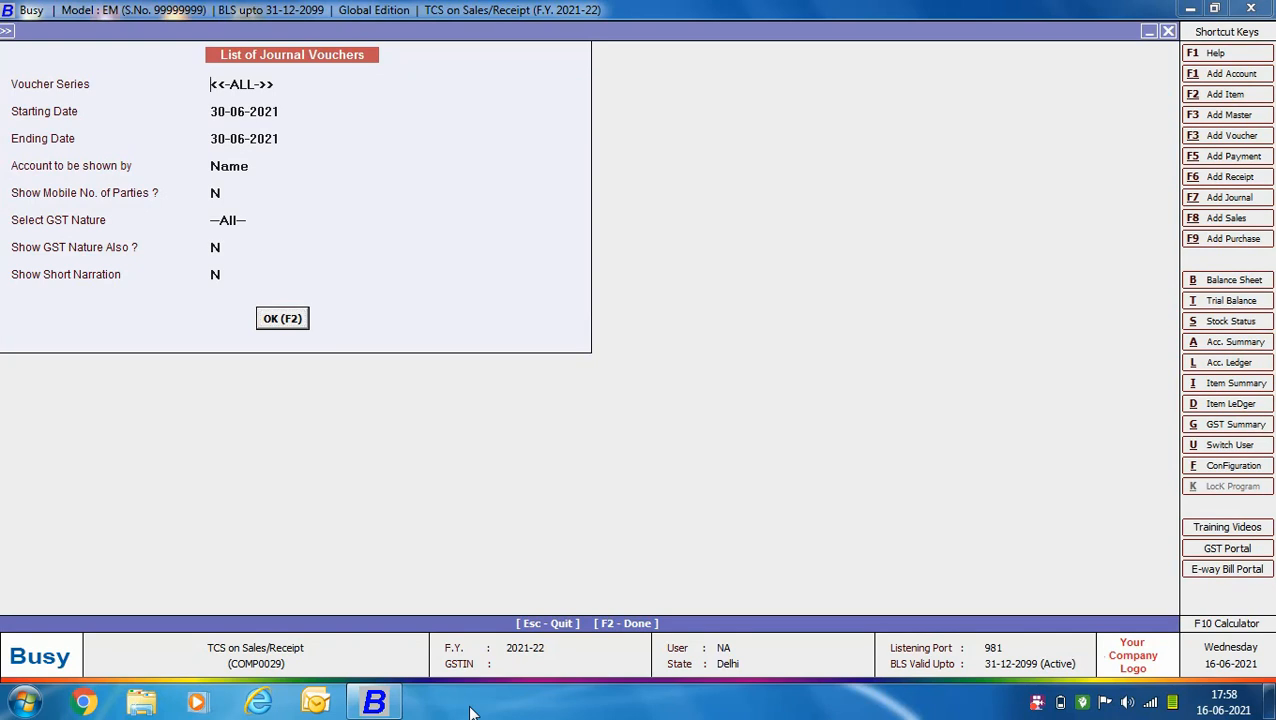
key(Return)
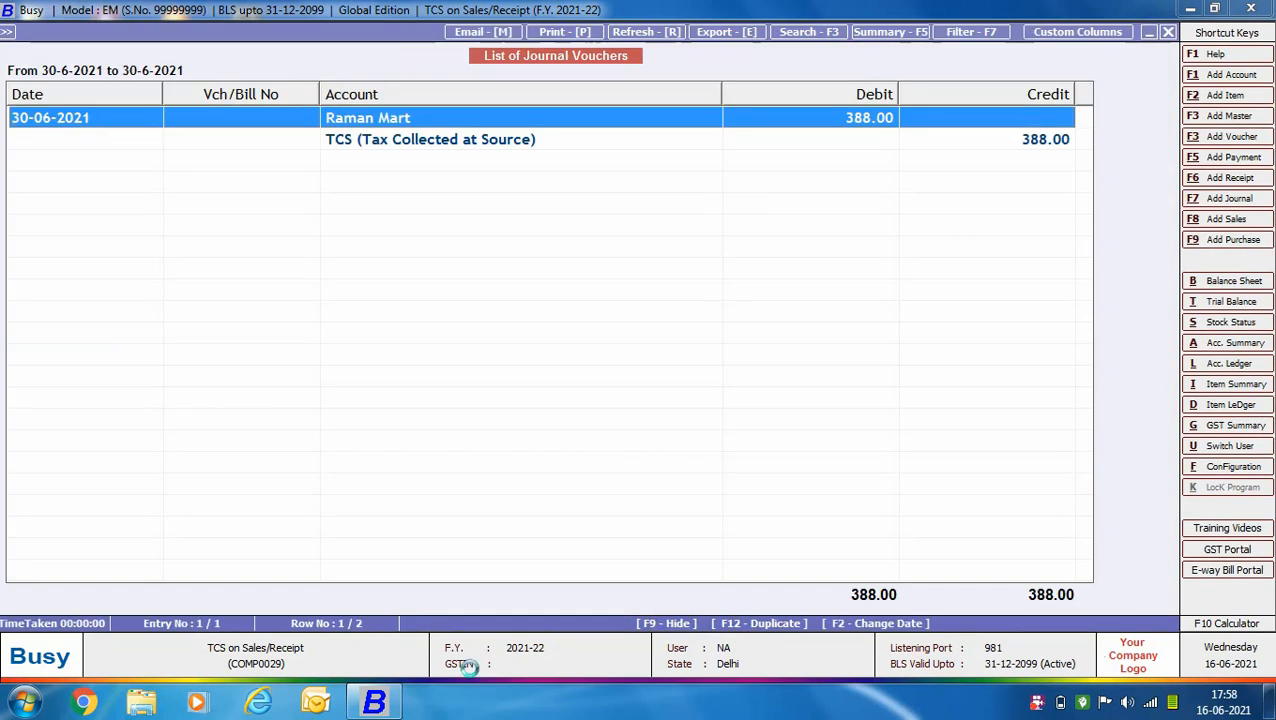
Open the listed Raman Mart journal voucher to examine its TCS entry, and exit to the main screen
key(Return)
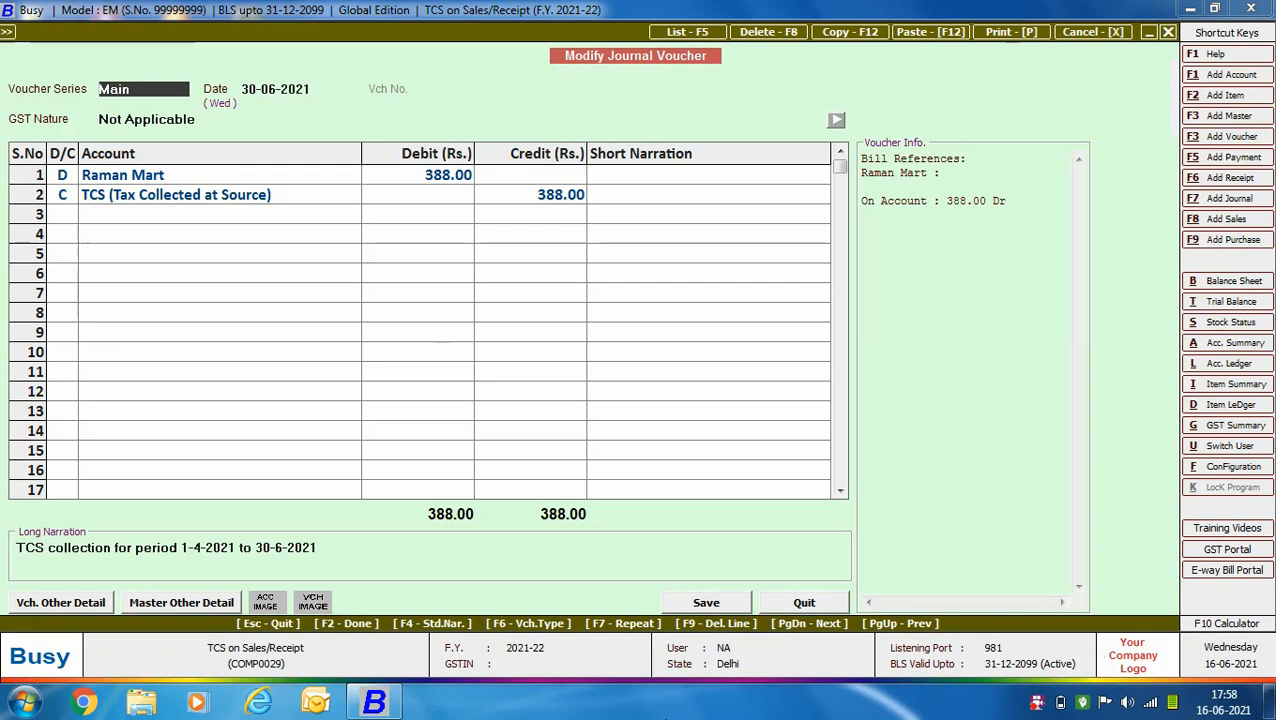
key(Escape)
key(Escape)
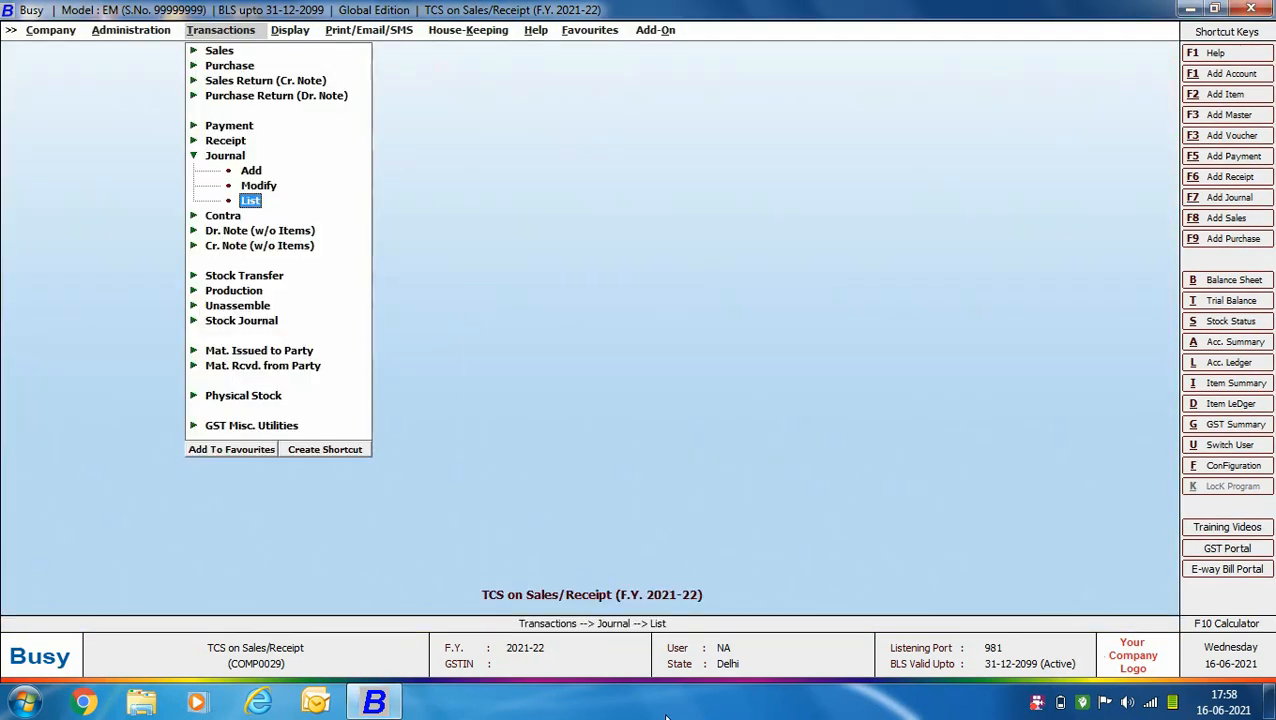
key(Escape)
key(Escape)
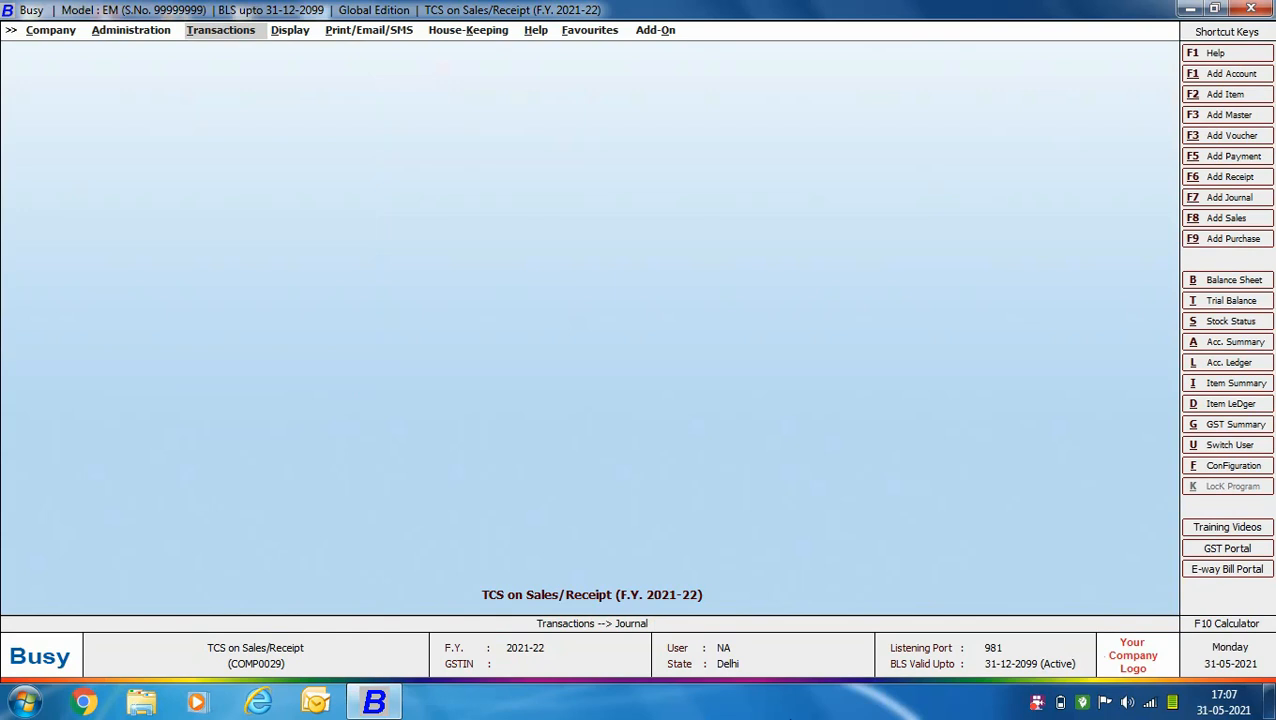